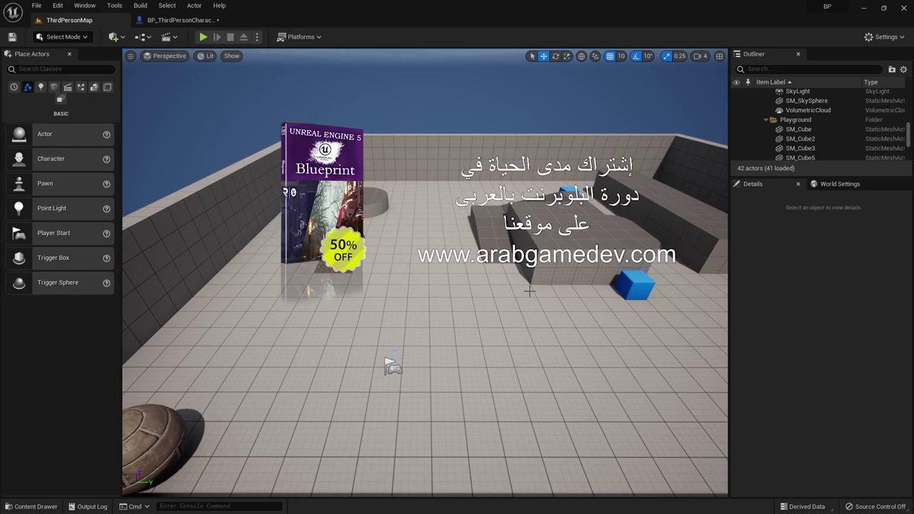
Step: Open BP_ThirdPersonCharacter from the Content Drawer to show its Event Graph
key("ctrl+space")
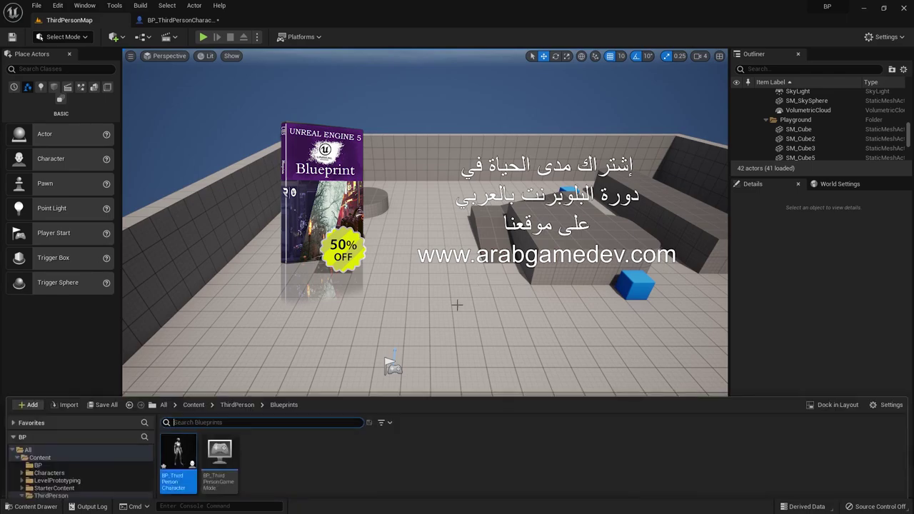
double_click(174, 381)
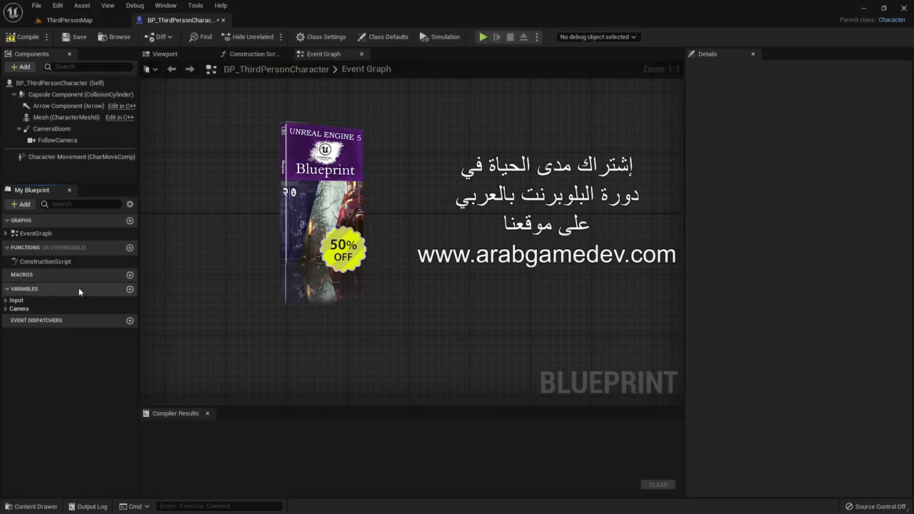
Step: Create a variable named ArrayName with type Name and an Array container
left_click(129, 289)
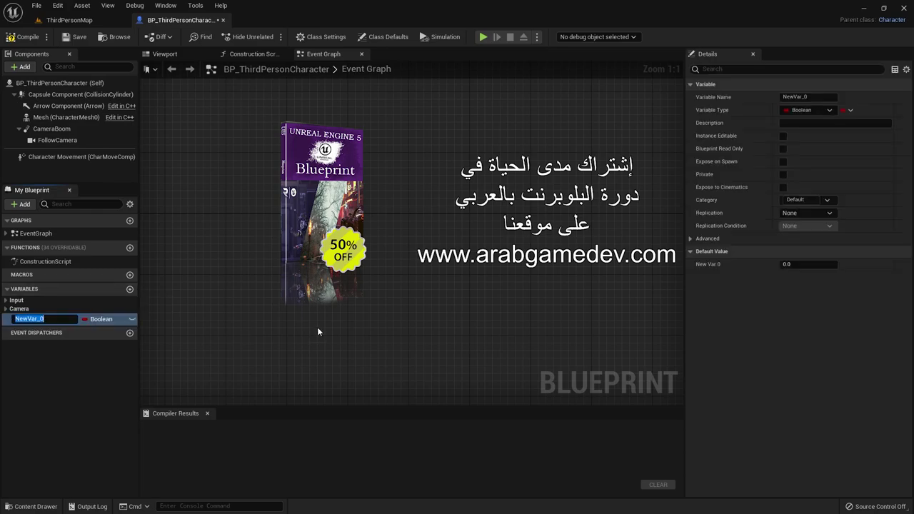
type("ArrayName")
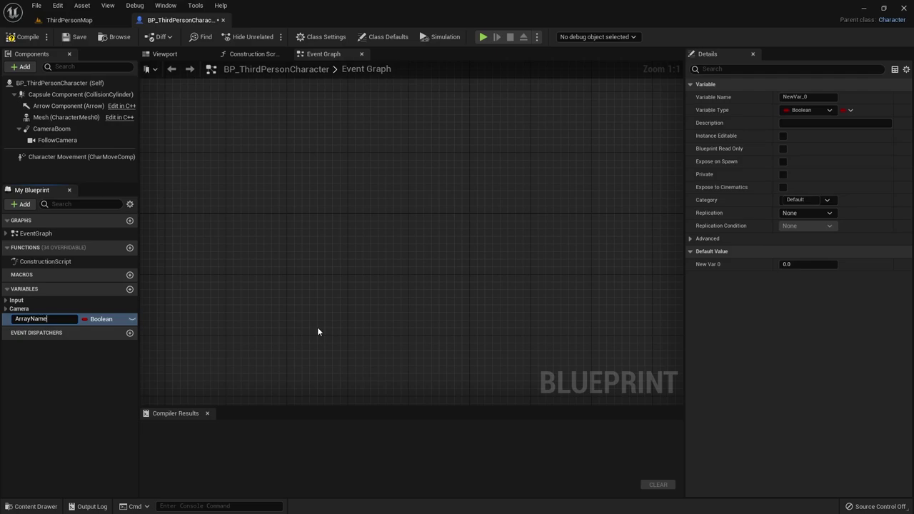
key("Return")
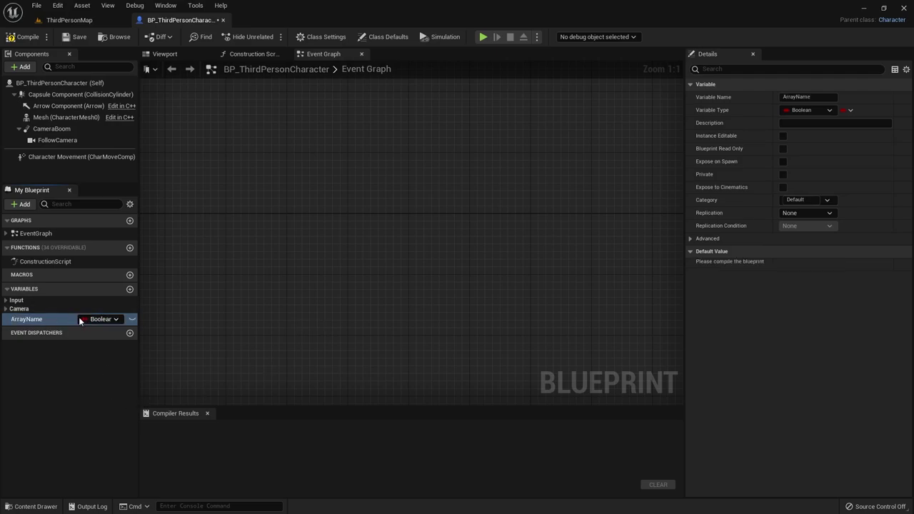
left_click(97, 320)
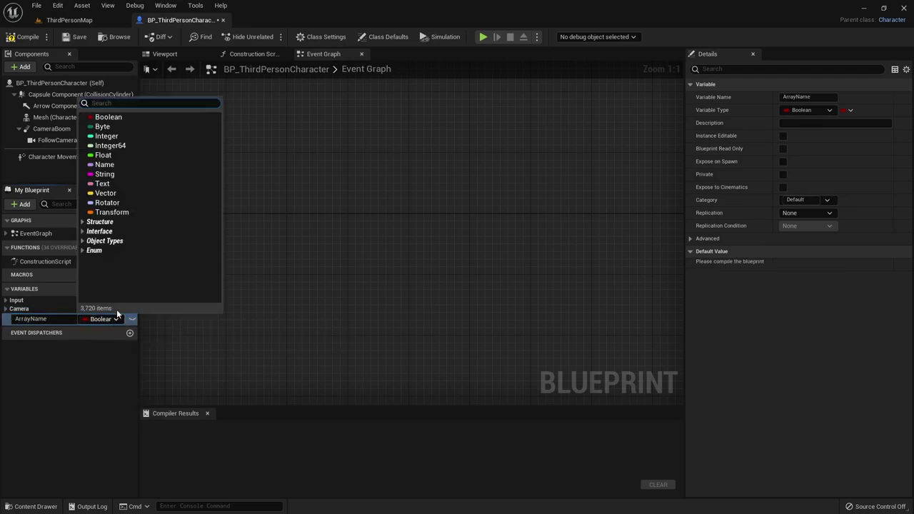
left_click(104, 171)
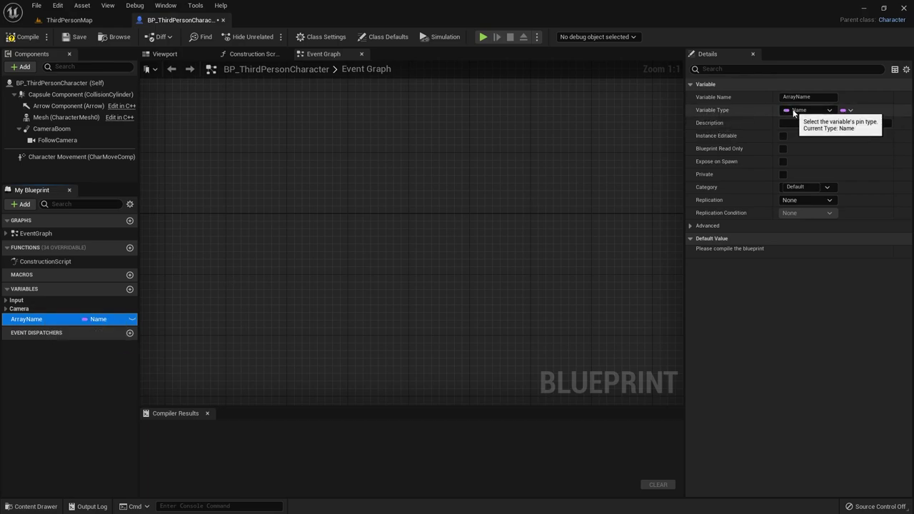
left_click(815, 110)
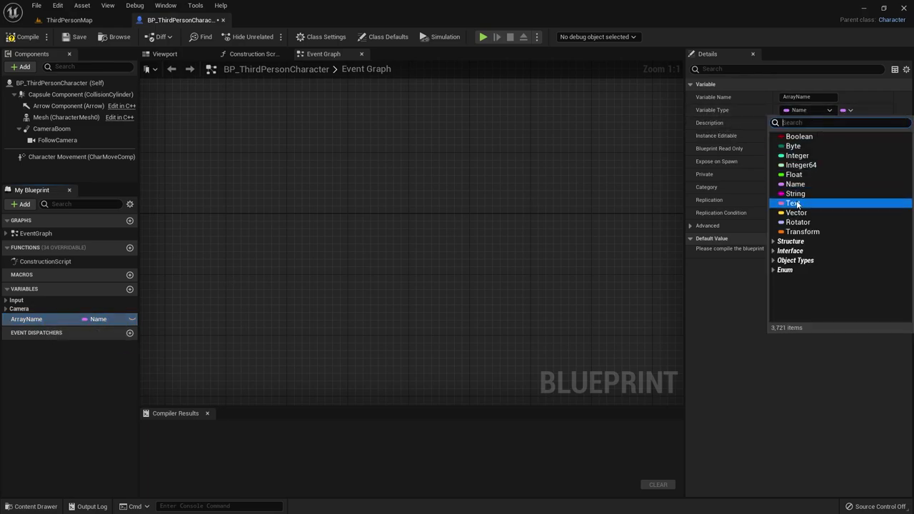
left_click(814, 110)
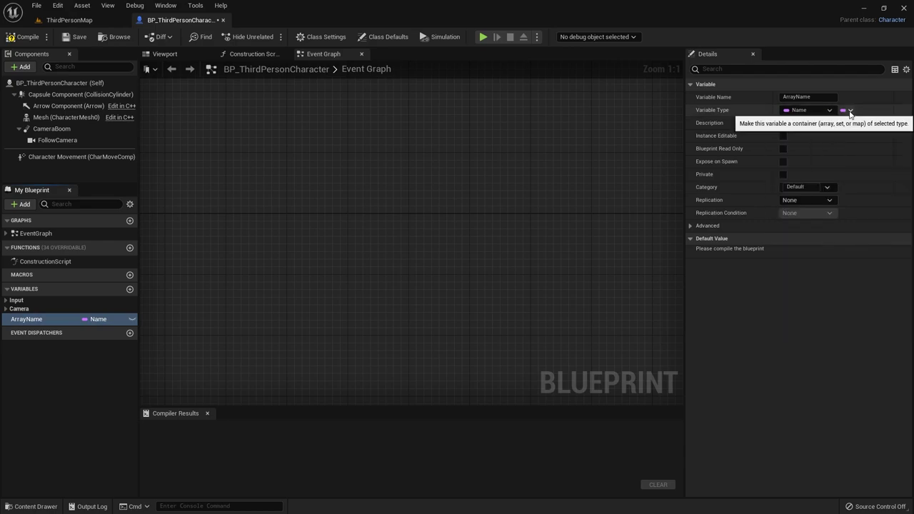
left_click(849, 111)
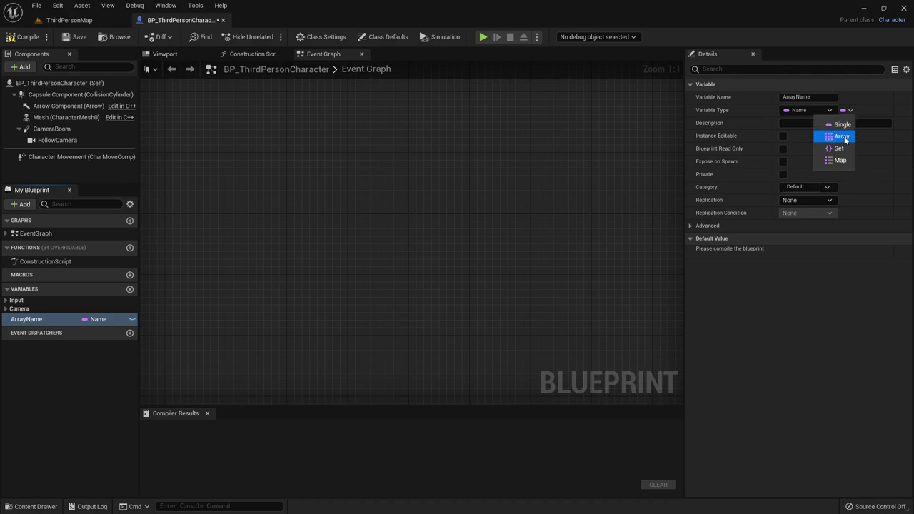
left_click(845, 137)
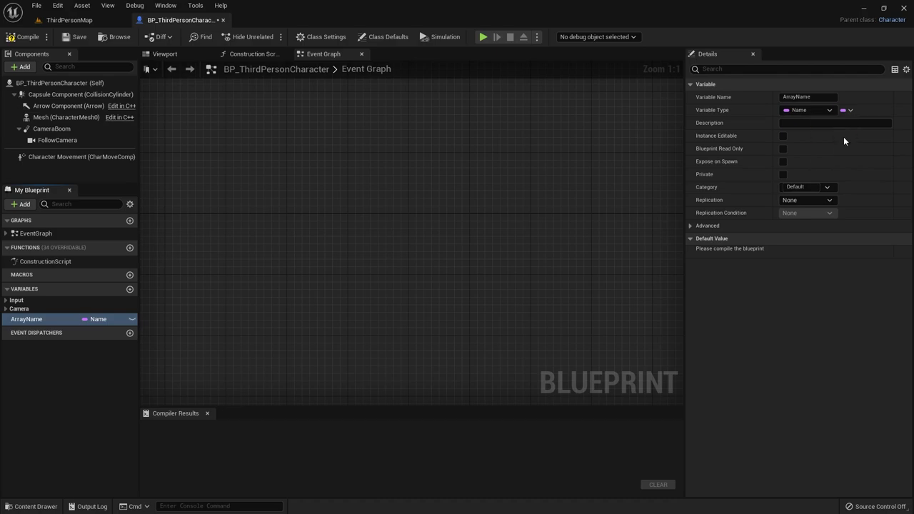
Step: Compile, give ArrayName three empty default elements, and add a second variable NewVar_0
left_click(30, 39)
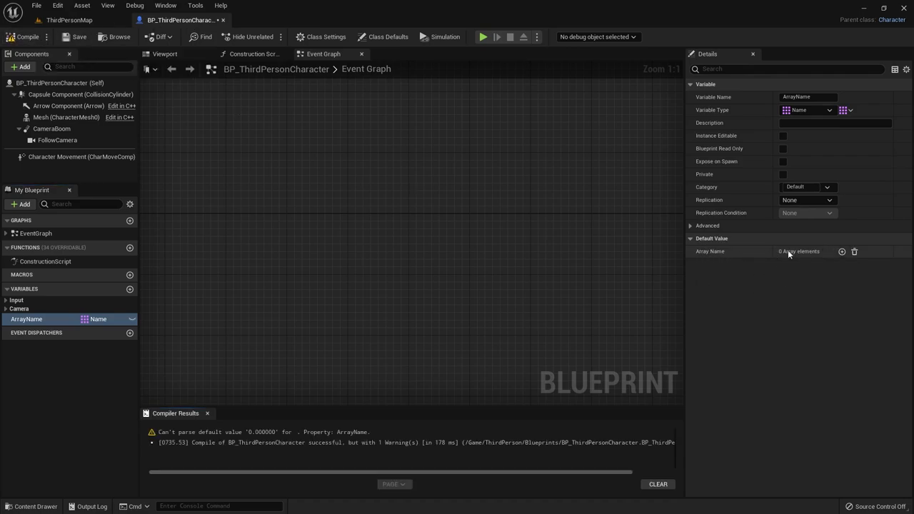
left_click(842, 253)
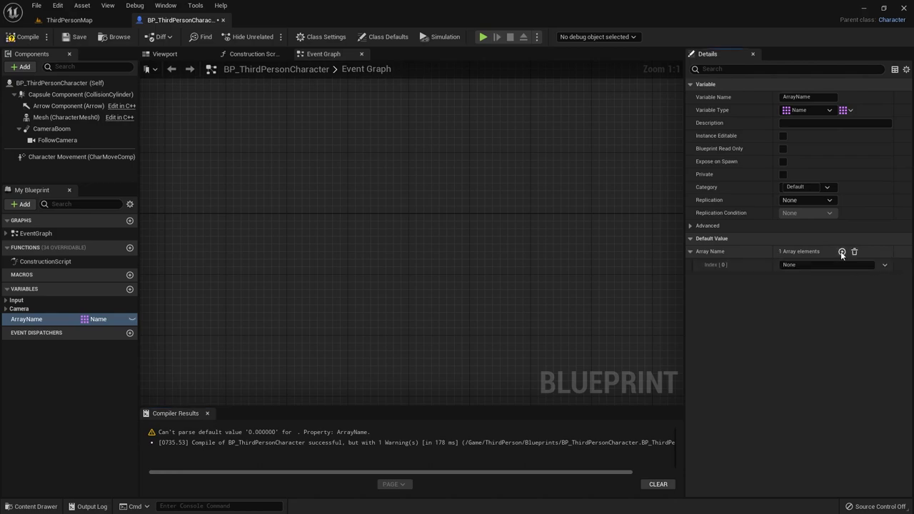
left_click(841, 252)
left_click(842, 252)
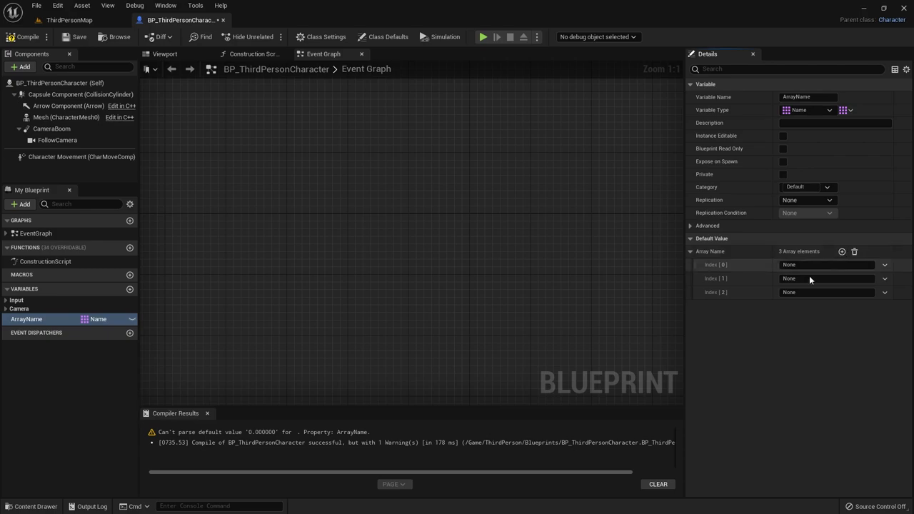
left_click(130, 289)
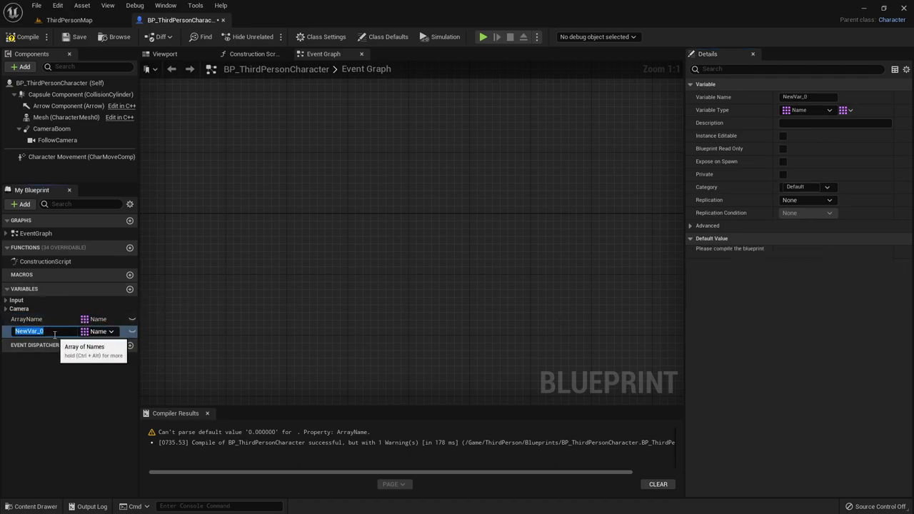
Step: Rename NewVar_0 to ArrayFloat, make it a Float array, and compile the Blueprint
type("ArrayFloat")
key("Return")
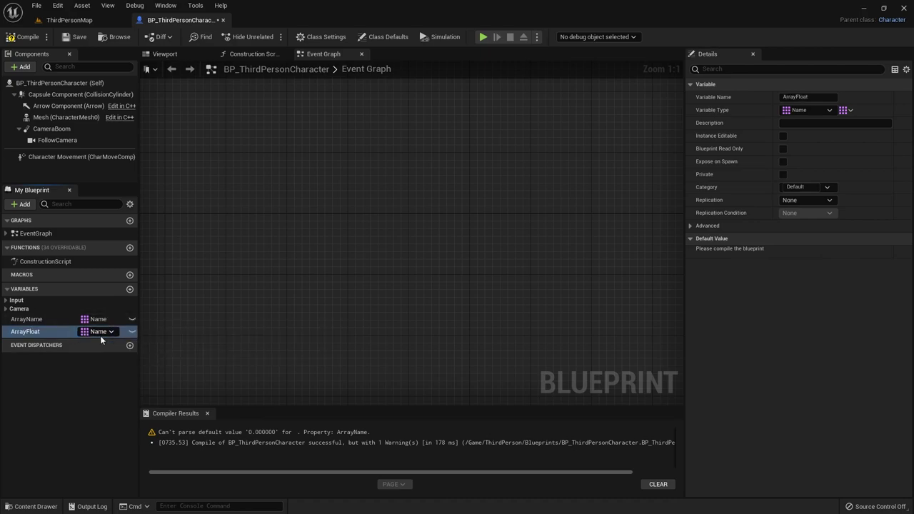
left_click(100, 331)
left_click(117, 168)
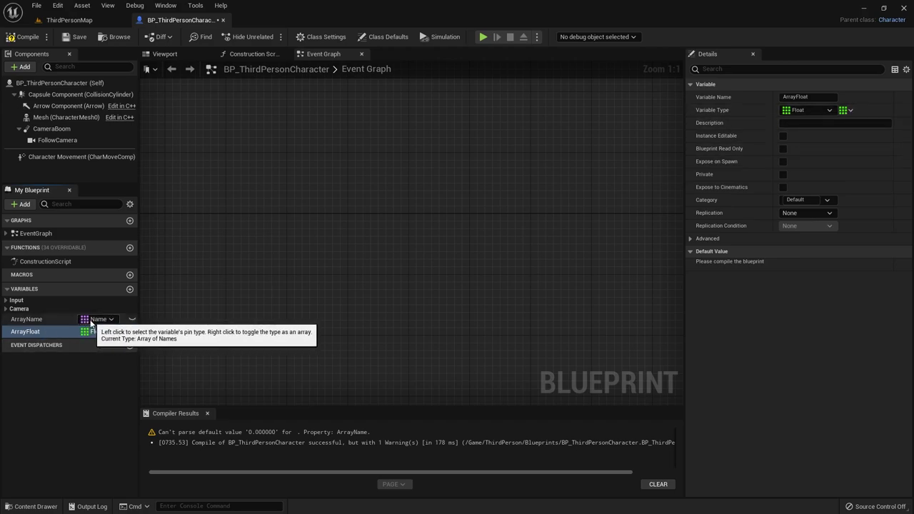
left_click(849, 111)
left_click(841, 124)
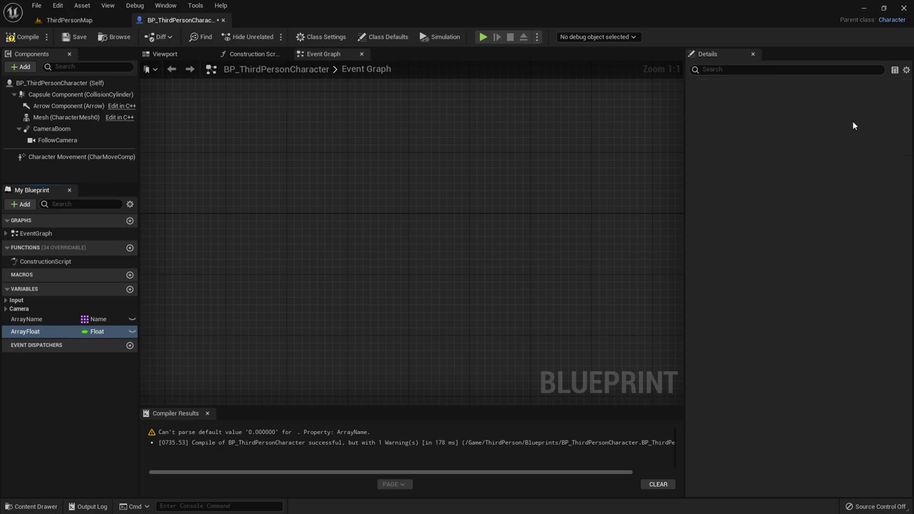
left_click(848, 111)
left_click(845, 139)
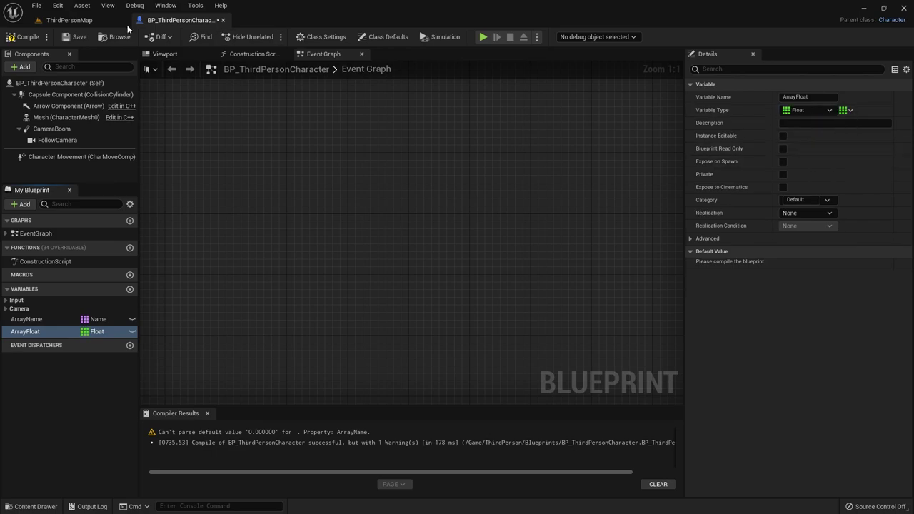
left_click(24, 36)
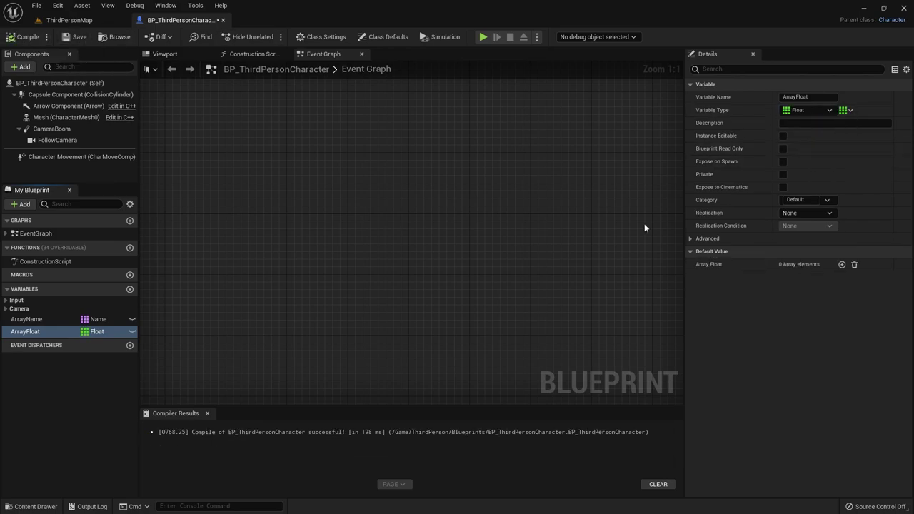
Step: Fill ArrayFloat's three default elements with 11.12, 22.1 and 155.25, then select ArrayName
left_click(841, 265)
left_click(840, 264)
left_click(841, 264)
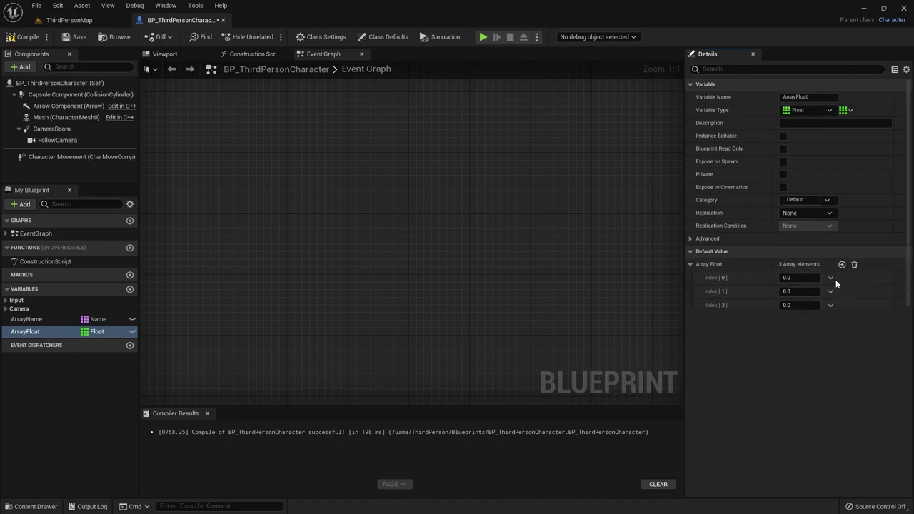
left_click(785, 278)
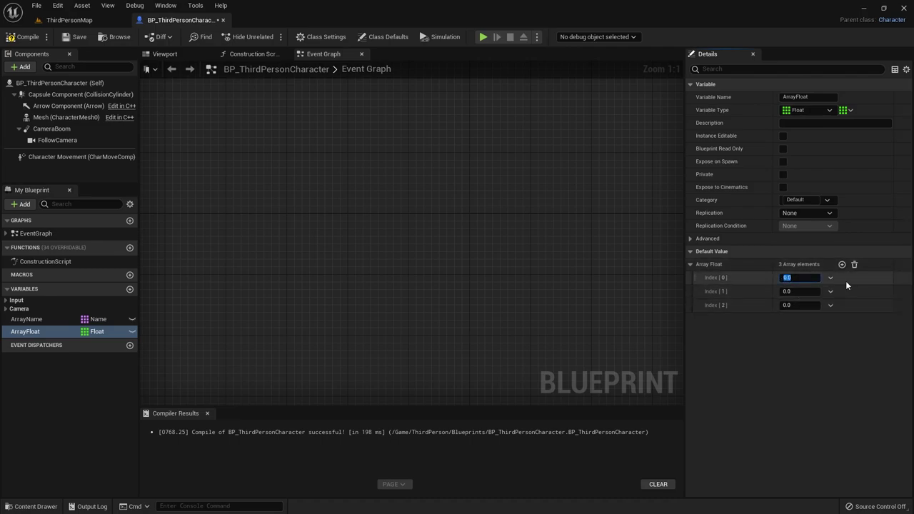
type("11.12")
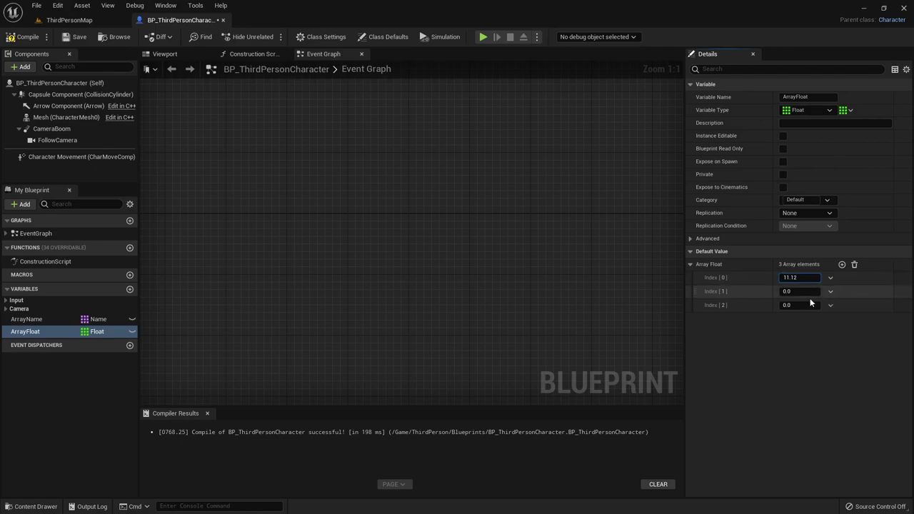
left_click(804, 293)
left_click(809, 305)
type("155.25")
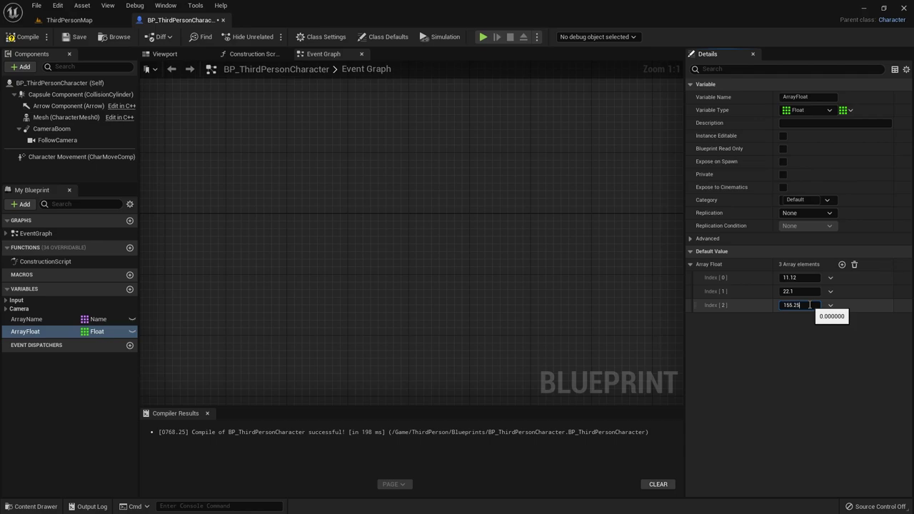
key("Return")
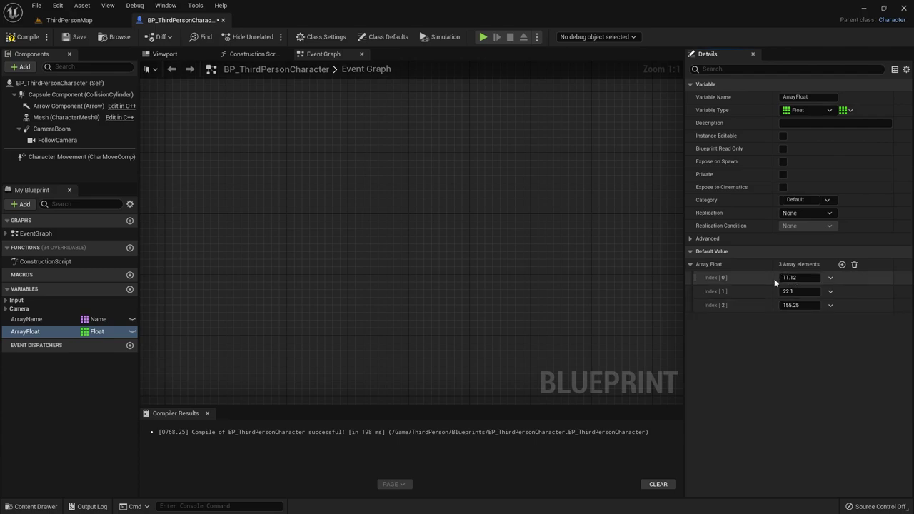
left_click(28, 320)
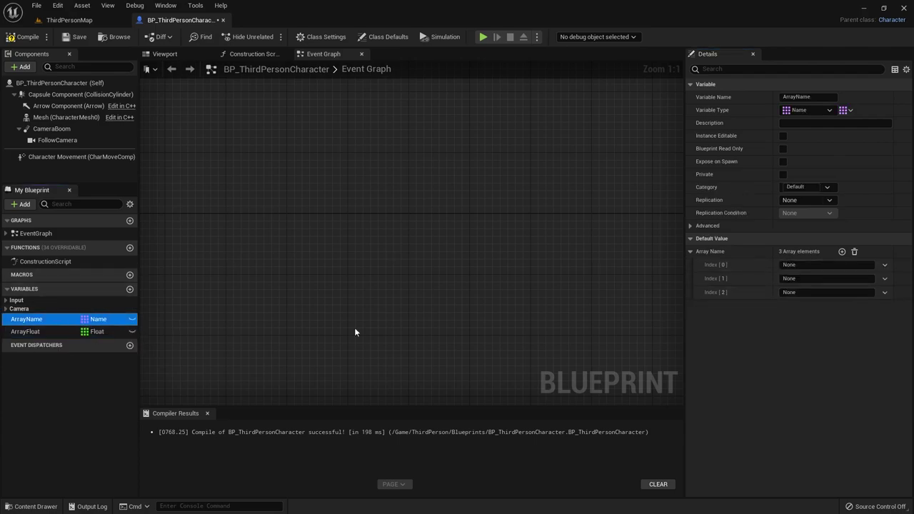
Step: Enter three sample first names as ArrayName's defaults at indices 0, 1 and 2
left_click(806, 267)
type("Rami")
key("Tab")
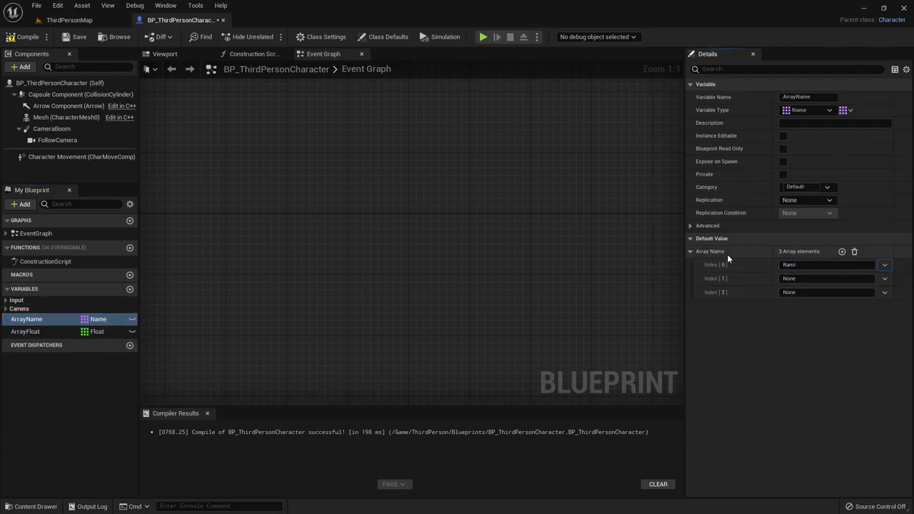
key("Tab")
type("one")
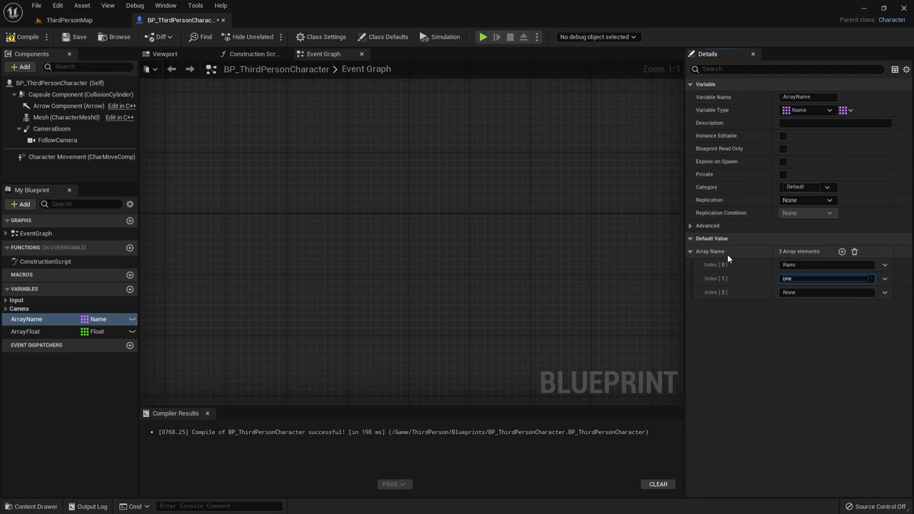
key("BackSpace")
key("BackSpace")
key("BackSpace")
type("Ahmed")
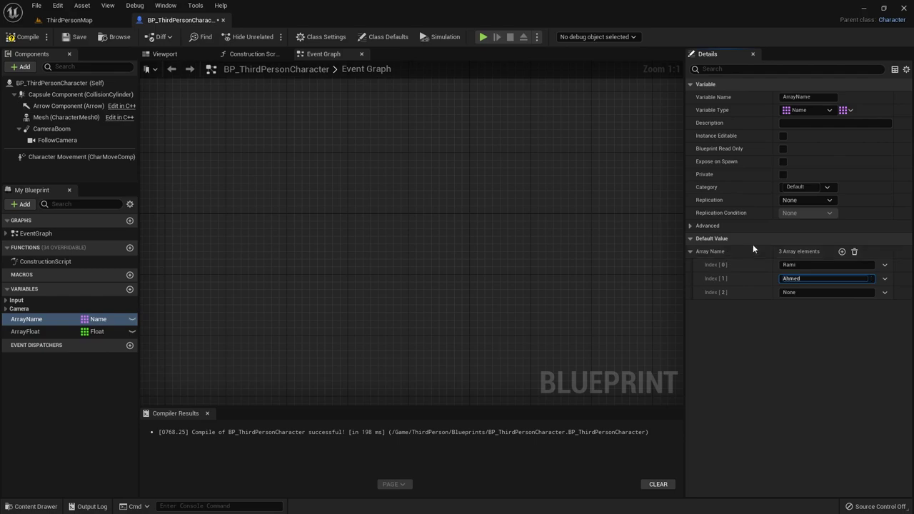
left_click(800, 293)
type("Fa")
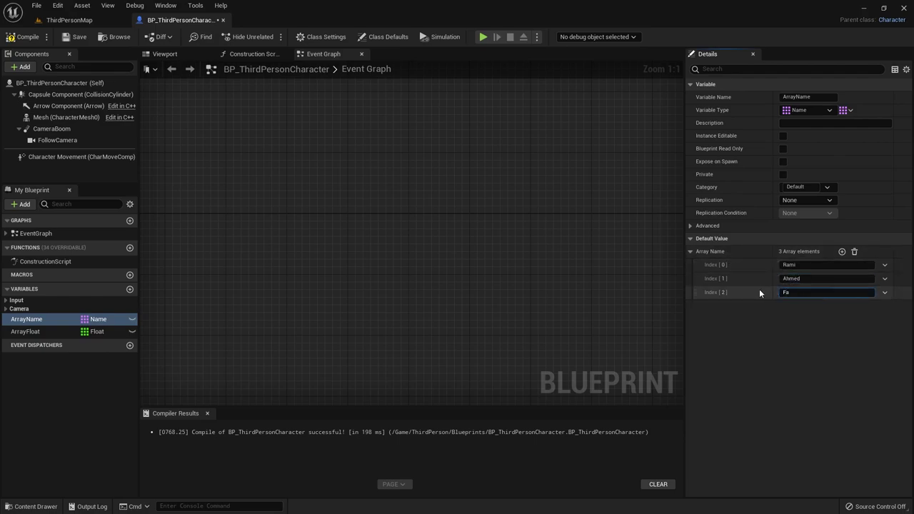
type("hed")
key("Return")
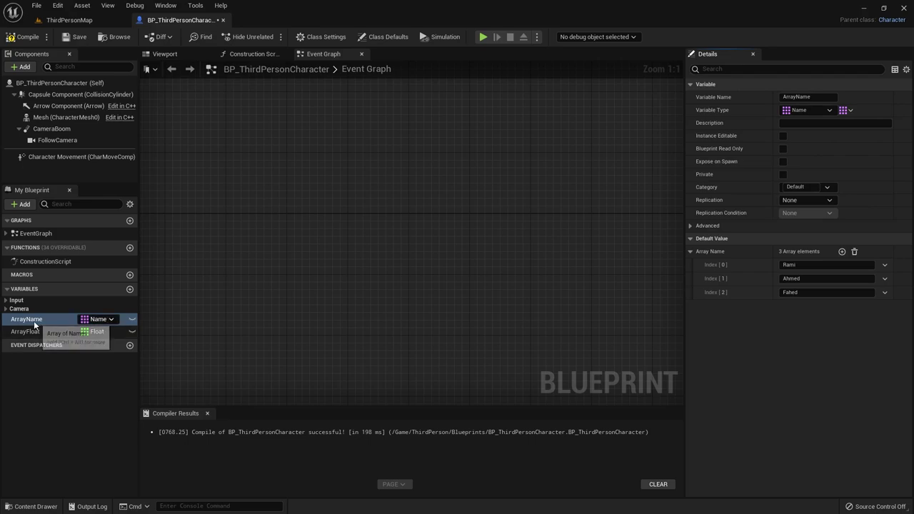
Step: Place an ArrayName getter node in the Event Graph
left_click_drag(35, 325, 242, 227)
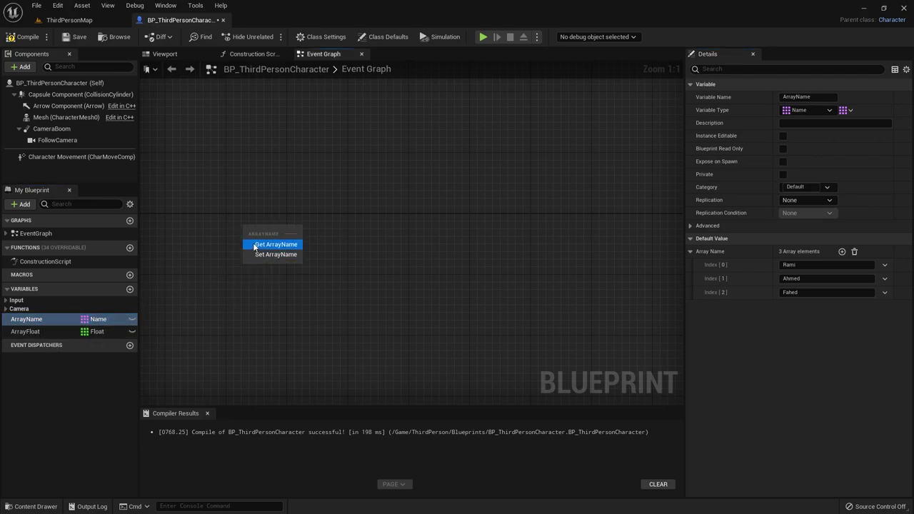
left_click(257, 245)
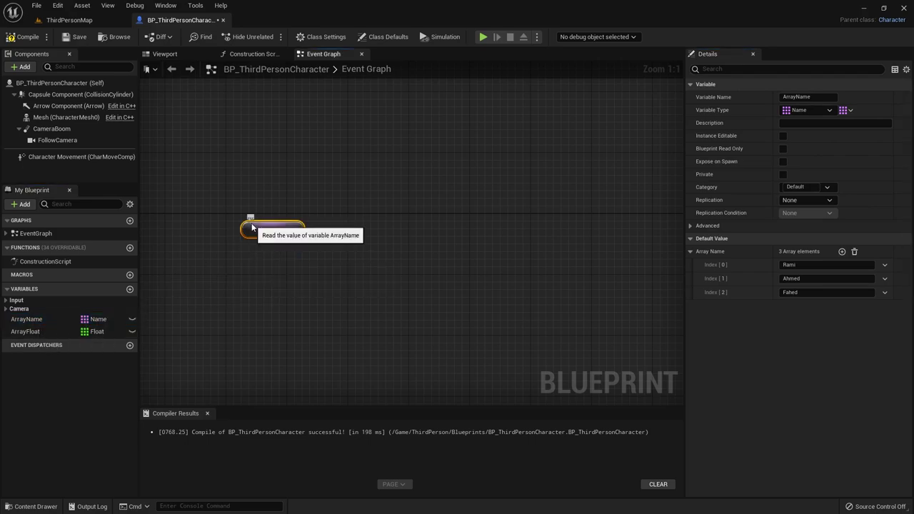
left_click_drag(251, 227, 236, 197)
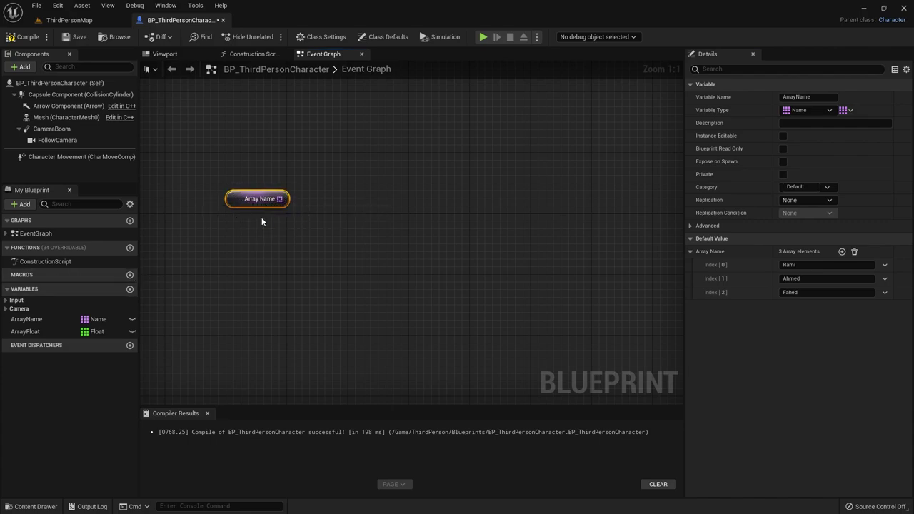
left_click_drag(280, 201, 337, 201)
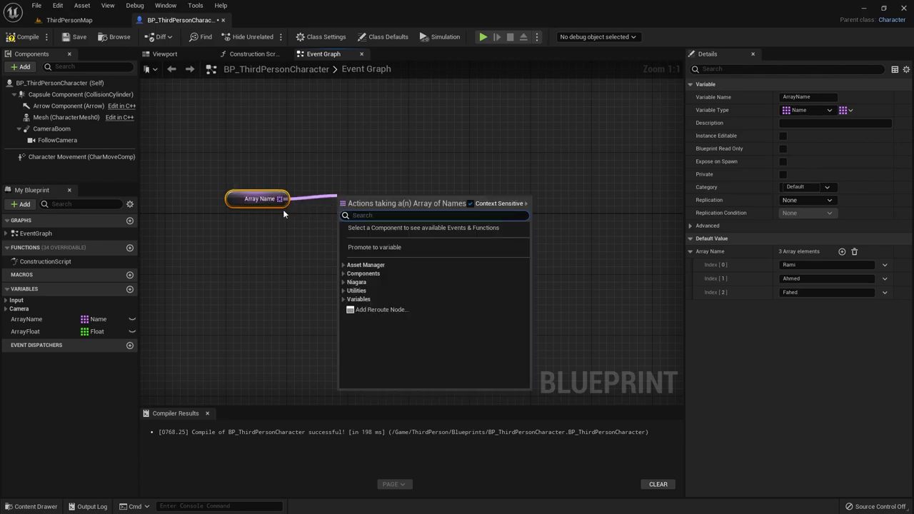
left_click(275, 257)
Step: Add a new variable NewVar_0 as a single Name value
left_click(129, 289)
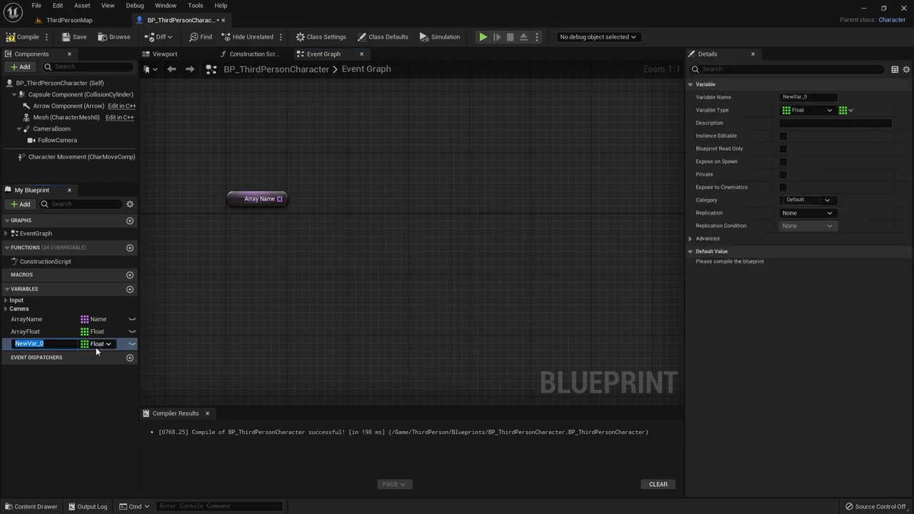
left_click(99, 343)
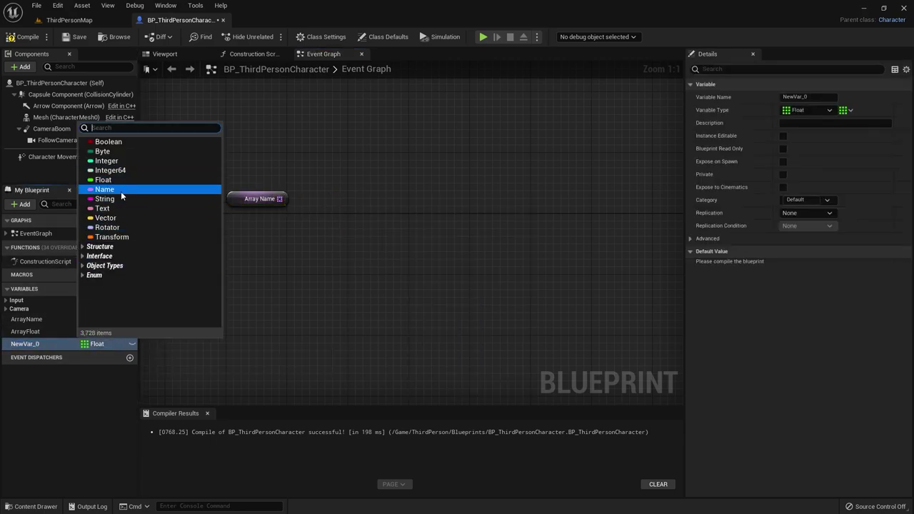
left_click(118, 194)
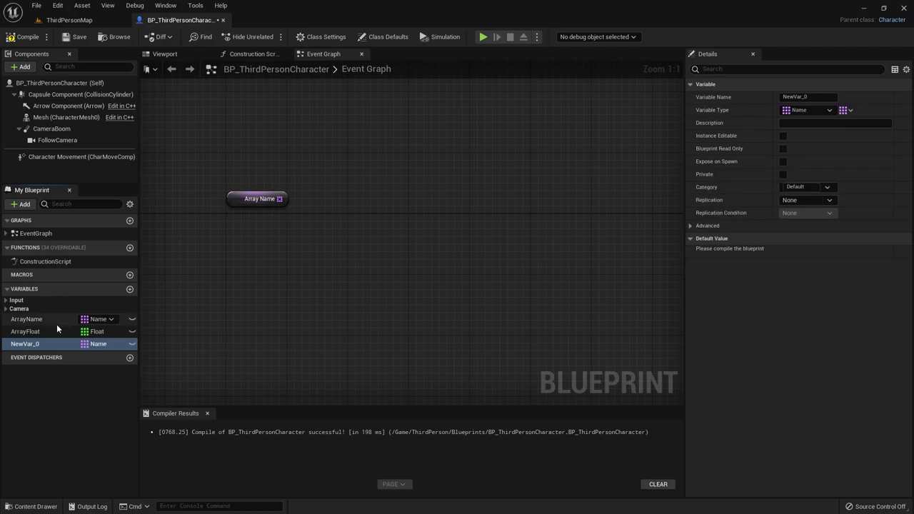
left_click(848, 110)
left_click(840, 124)
Step: Place a test NewVar_0 getter in the graph, then delete it
left_click_drag(29, 343, 277, 224)
left_click(272, 255)
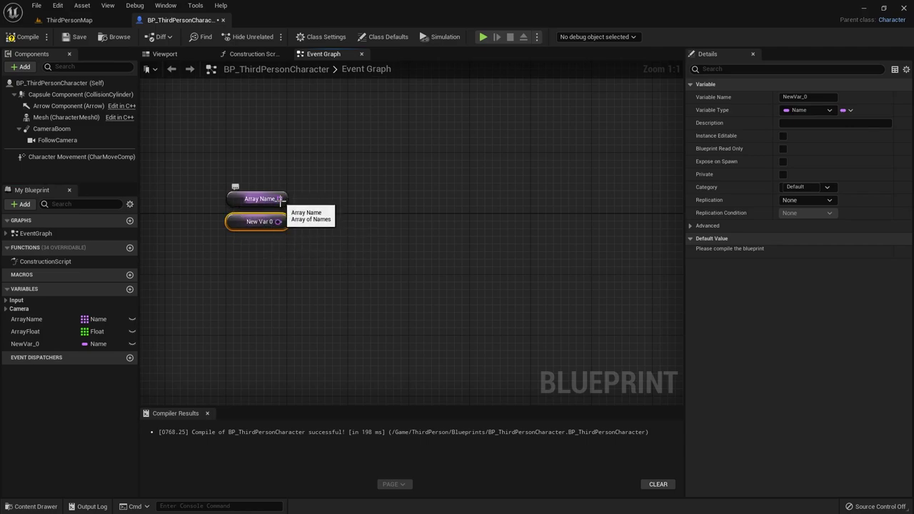
left_click_drag(278, 221, 396, 223)
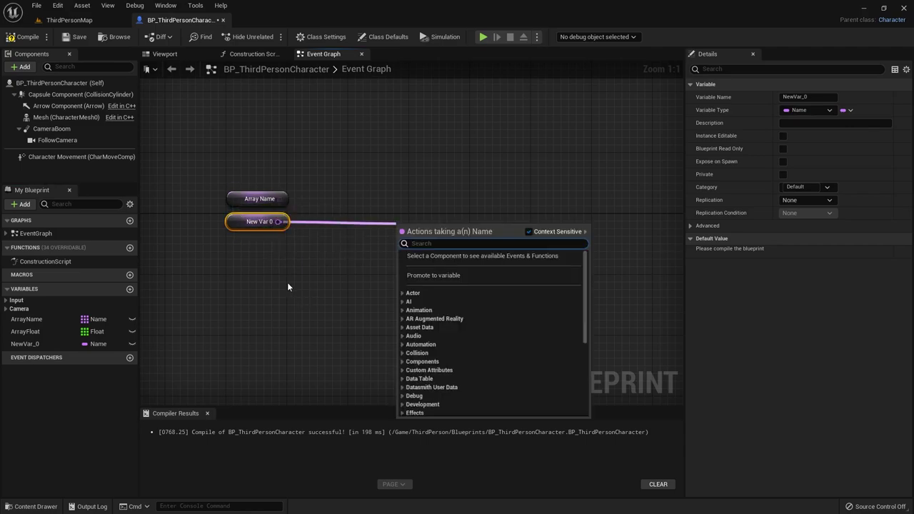
left_click(211, 227)
left_click(275, 224)
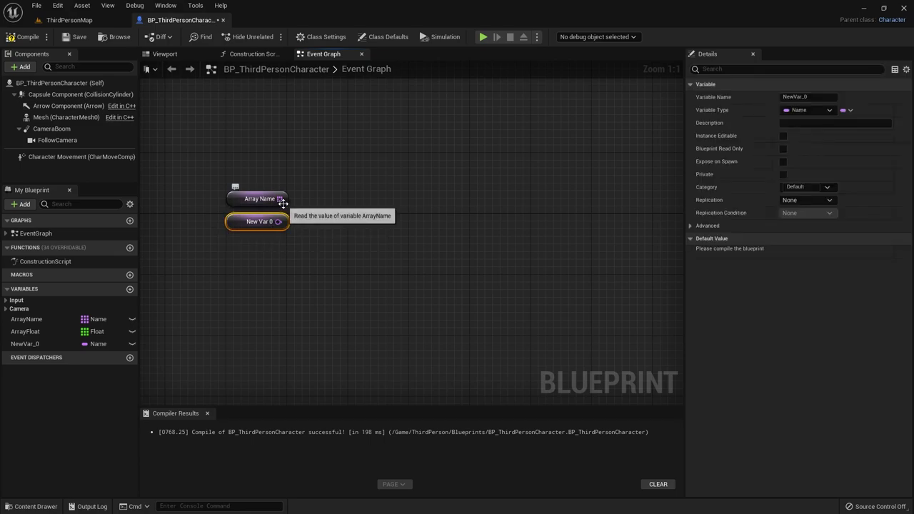
key("Delete")
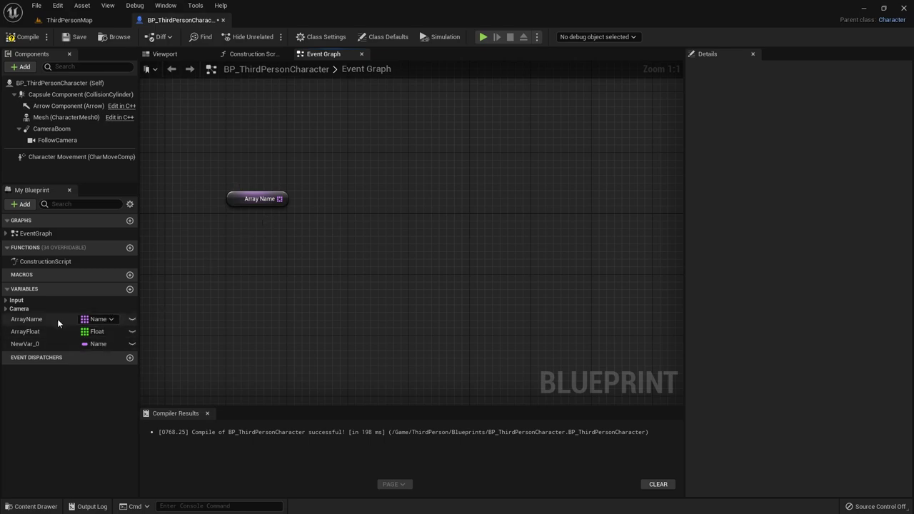
Step: Add an Array Float getter, replacing an accidental setter, and delete the NewVar_0 variable
left_click_drag(42, 331, 248, 299)
left_click(268, 326)
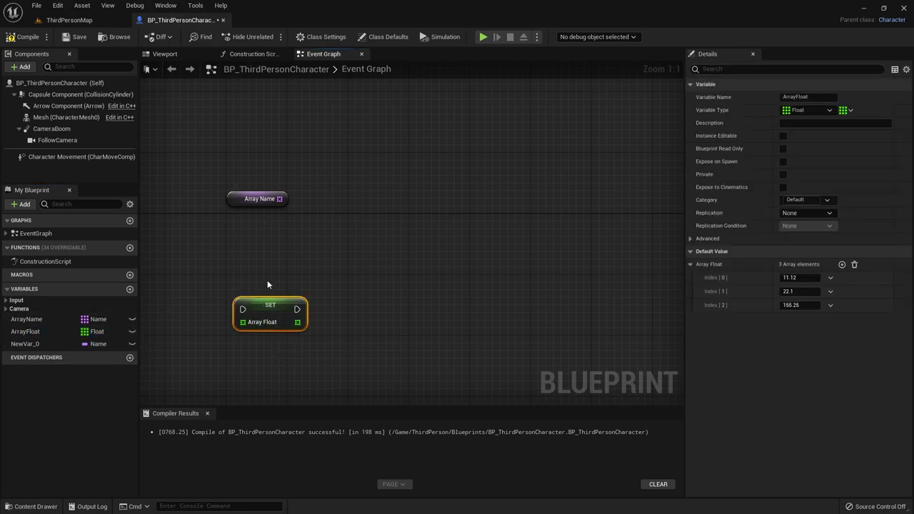
key("Delete")
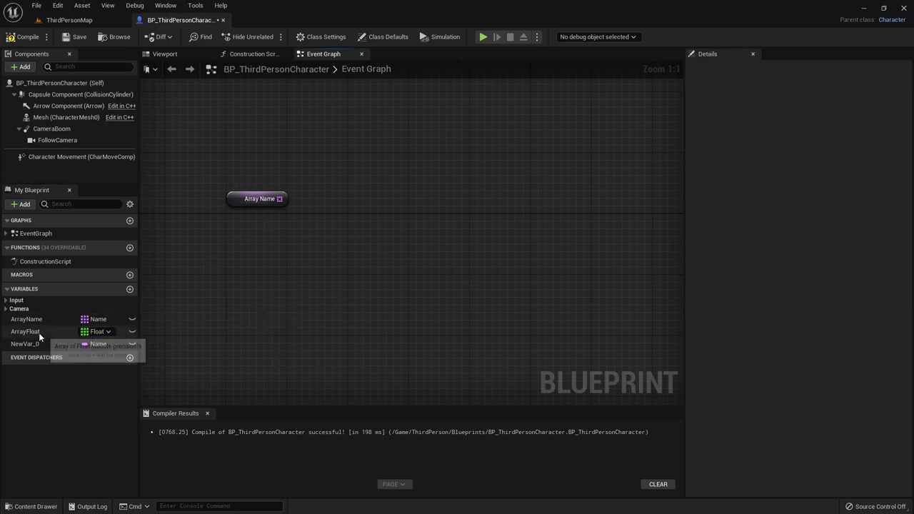
left_click_drag(39, 333, 266, 252)
left_click(222, 286)
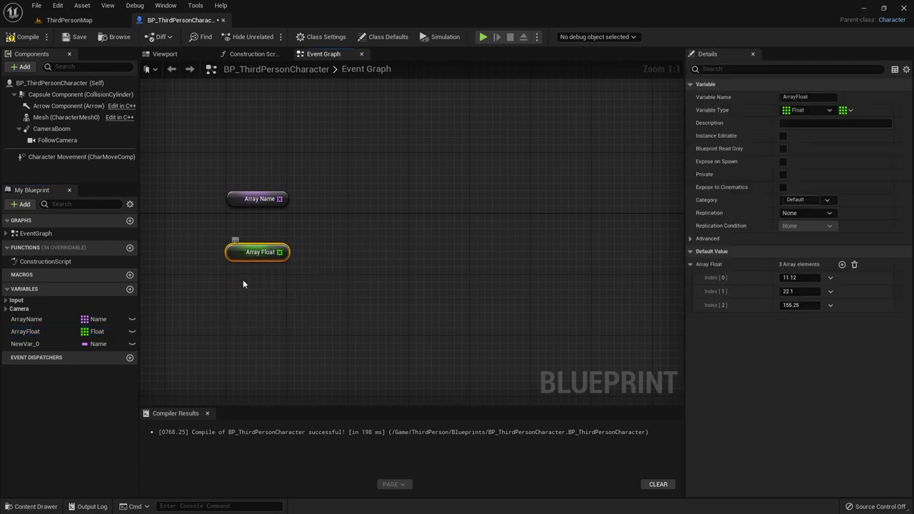
left_click(25, 343)
key("Delete")
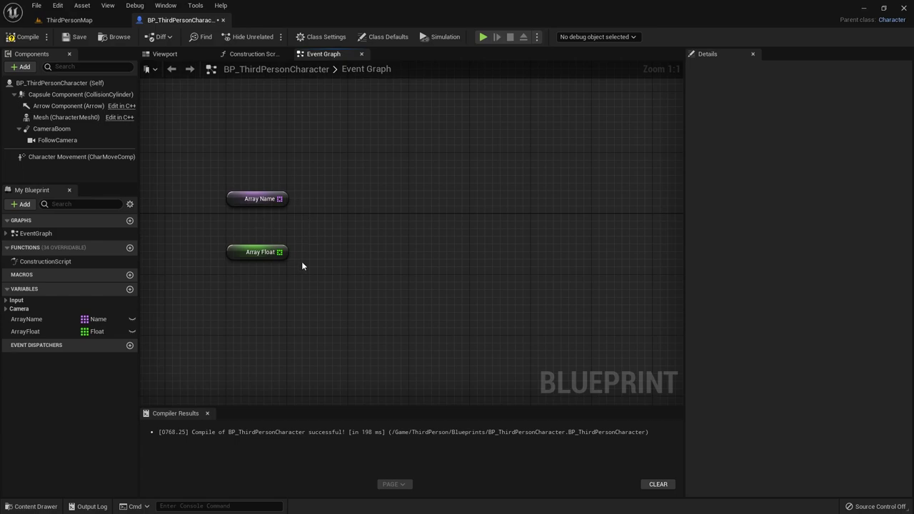
Step: Try a Multiply node off Array Float's output, then delete it
left_click_drag(279, 252, 343, 283)
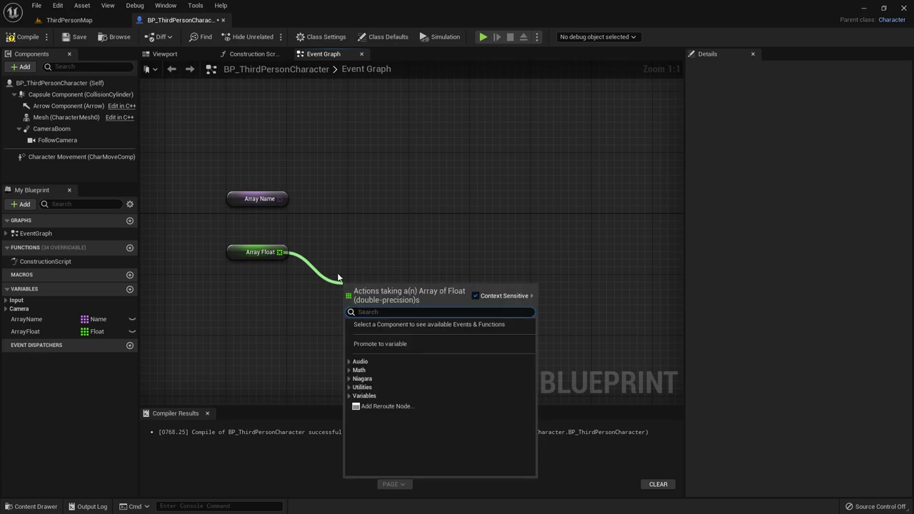
type("*")
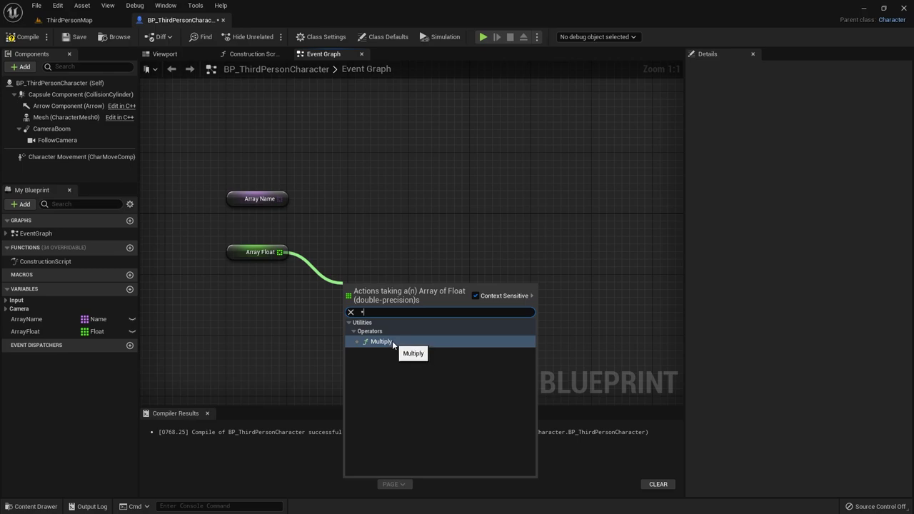
left_click(392, 341)
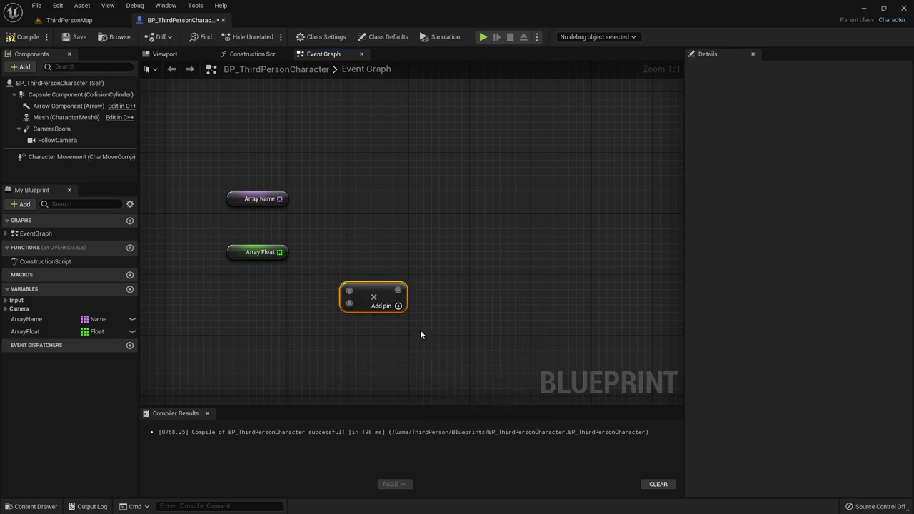
left_click_drag(279, 252, 351, 295)
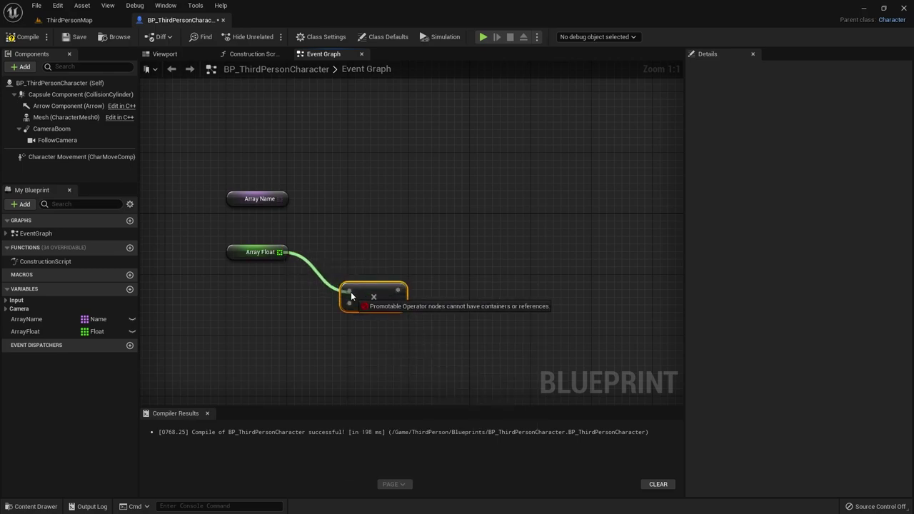
left_click(232, 254)
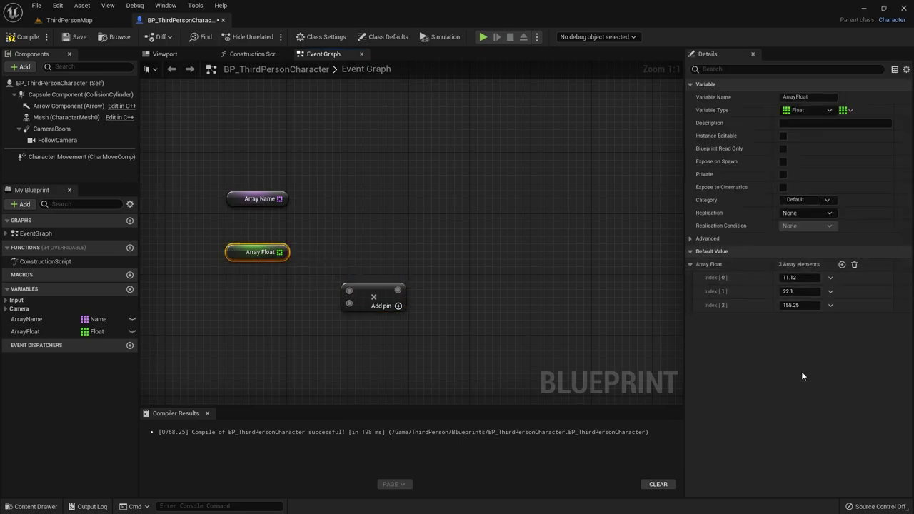
left_click(365, 300)
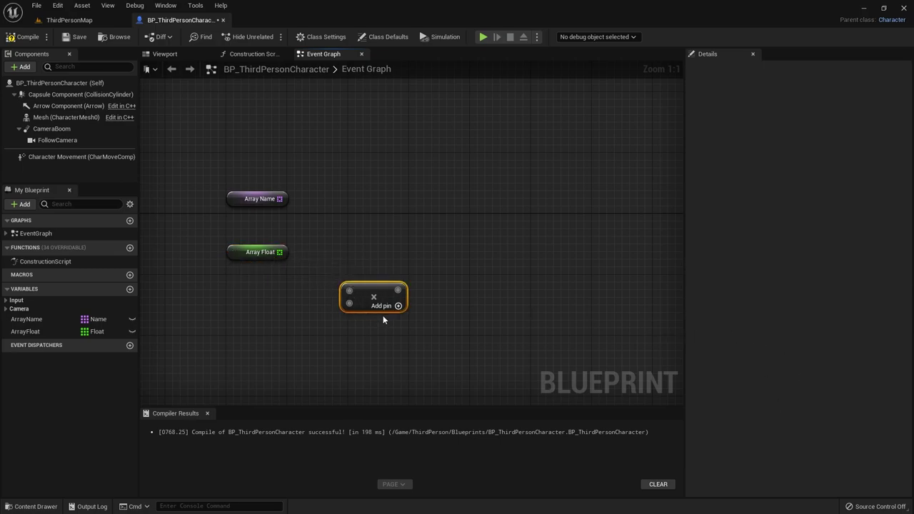
key("Delete")
Step: Feed Array Float into a Get (a copy) node reading index 0
left_click_drag(279, 252, 319, 276)
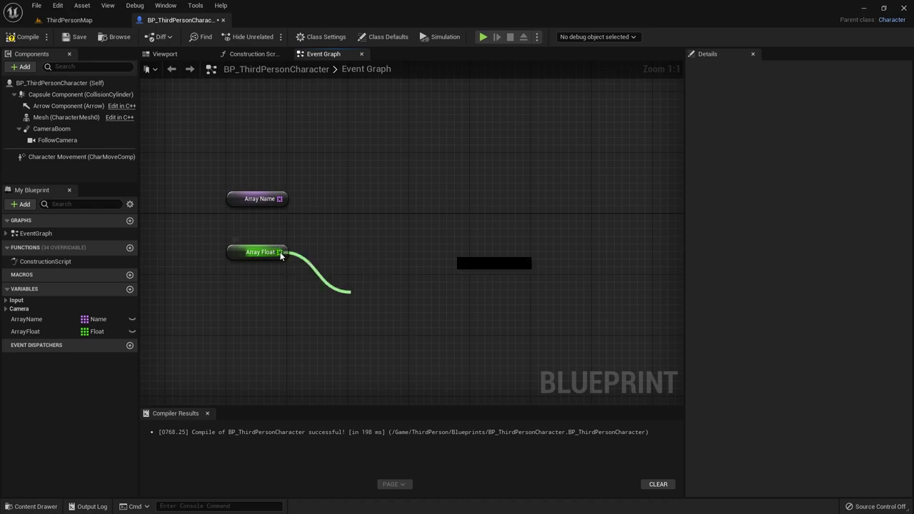
type("get")
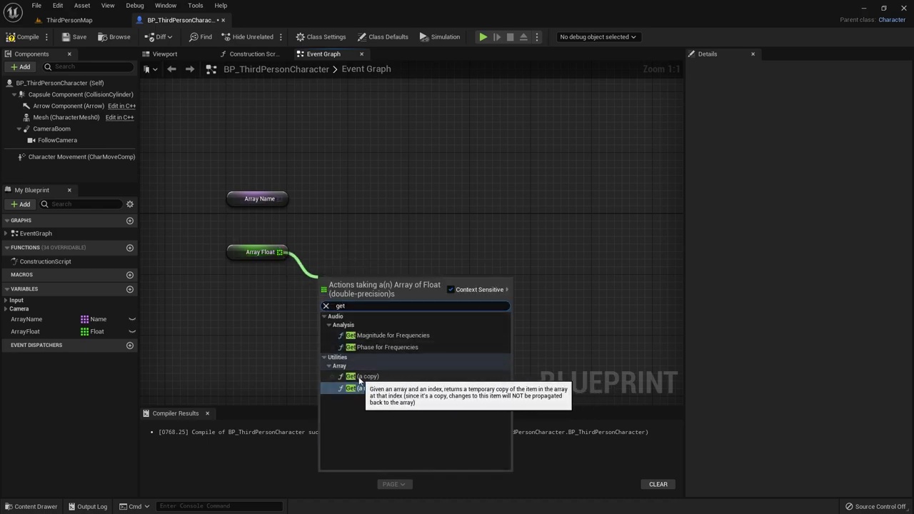
left_click(374, 375)
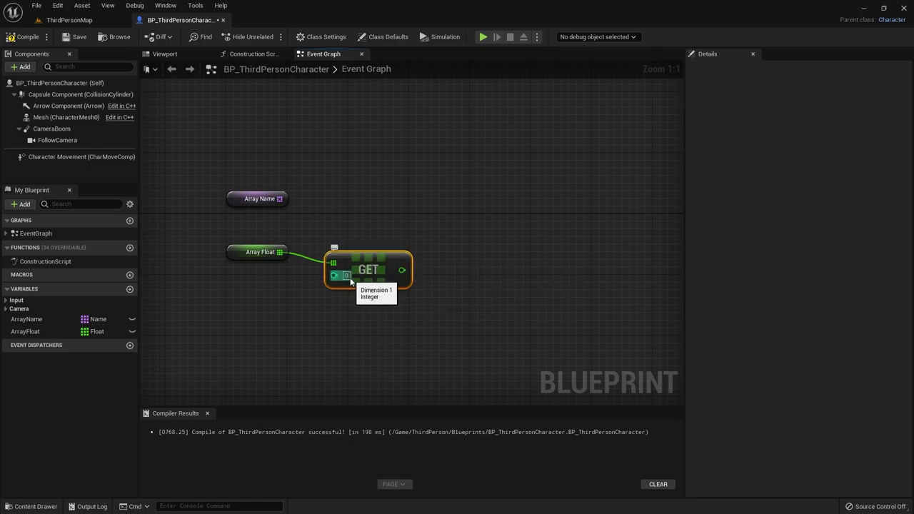
left_click(236, 252)
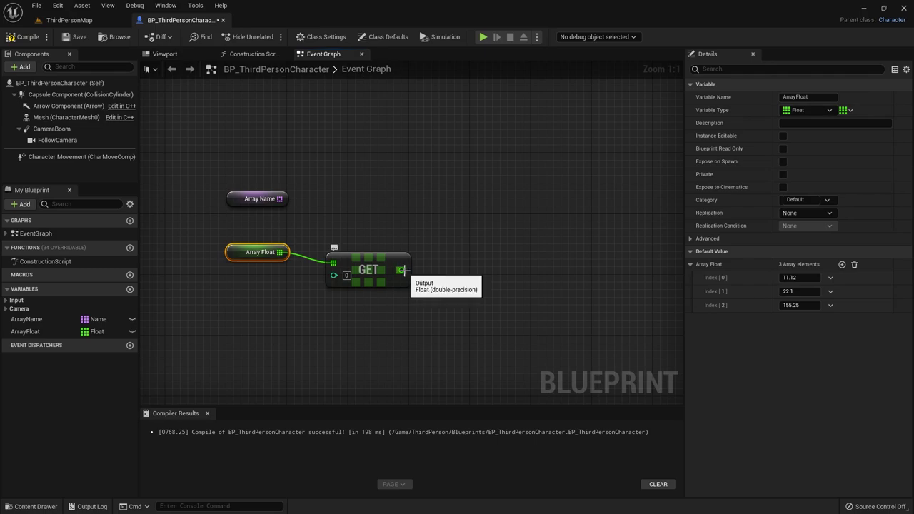
Step: Branch the GET node's float output into a Multiply node and an Add node
left_click_drag(403, 270, 439, 280)
type("+")
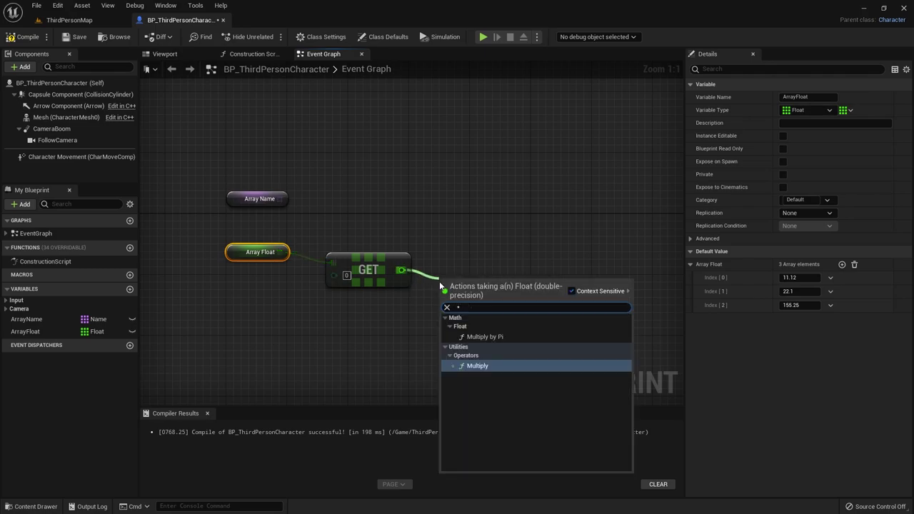
left_click(474, 368)
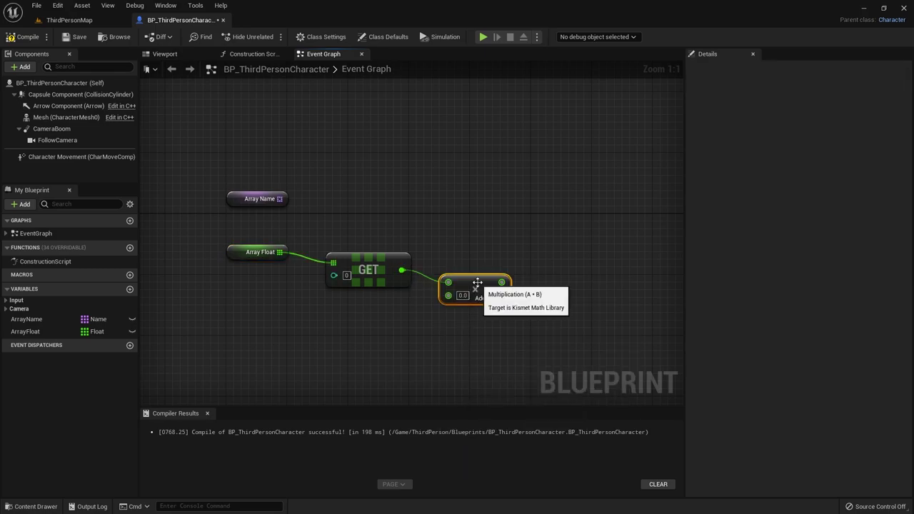
left_click_drag(475, 289, 483, 266)
left_click_drag(403, 270, 460, 314)
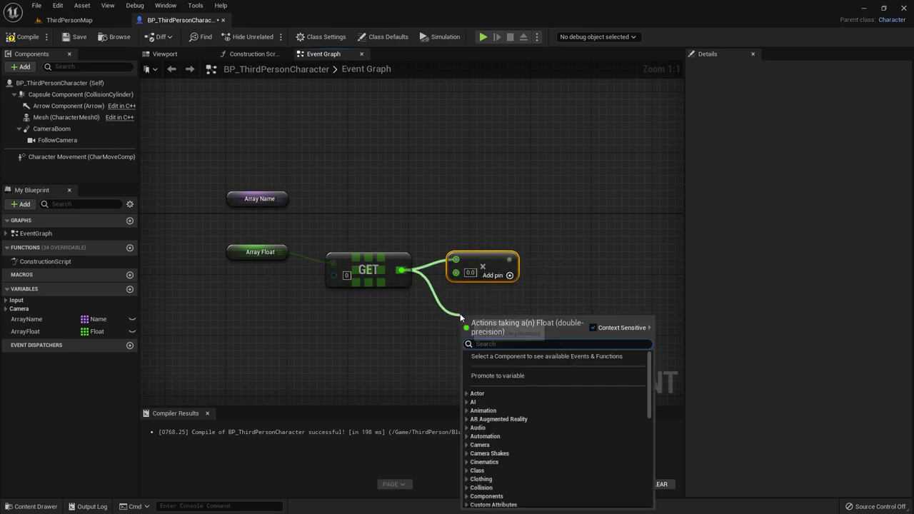
type("+")
left_click(494, 402)
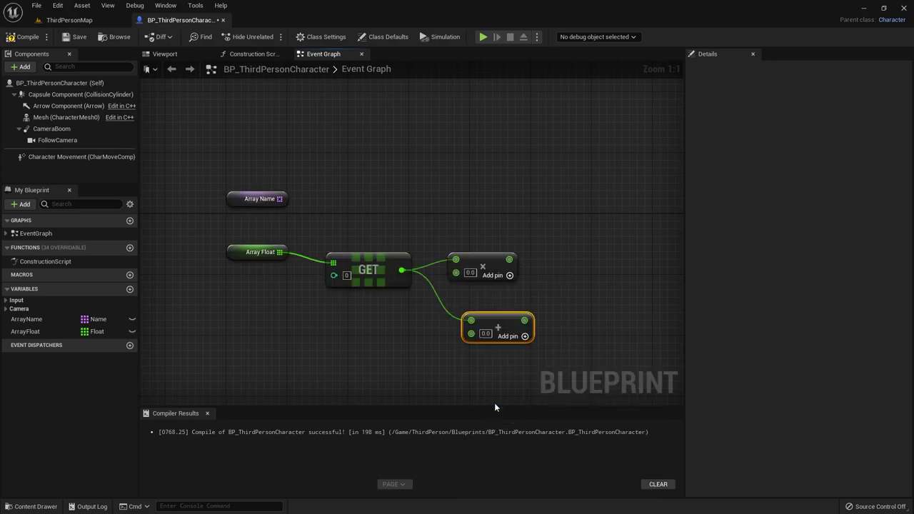
left_click_drag(500, 316, 484, 308)
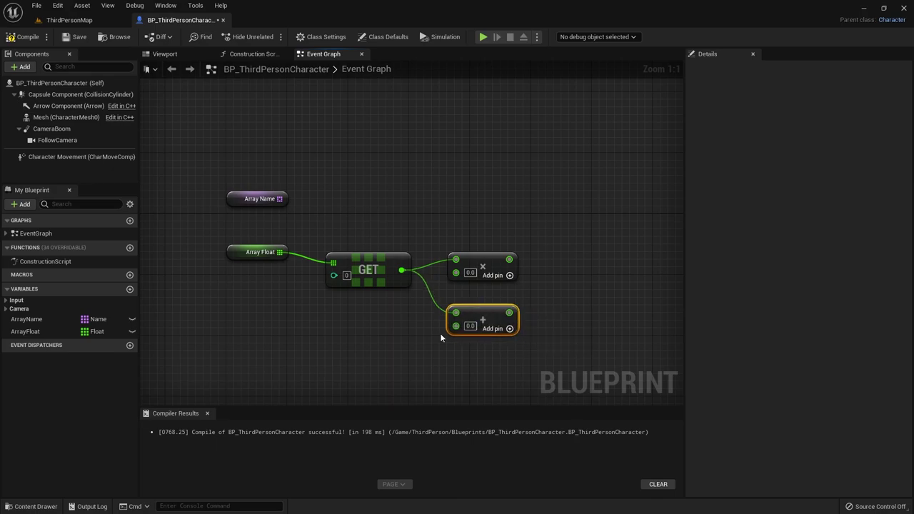
Step: Marquee-select the Multiply and Add nodes and delete them
left_click_drag(405, 276, 466, 358)
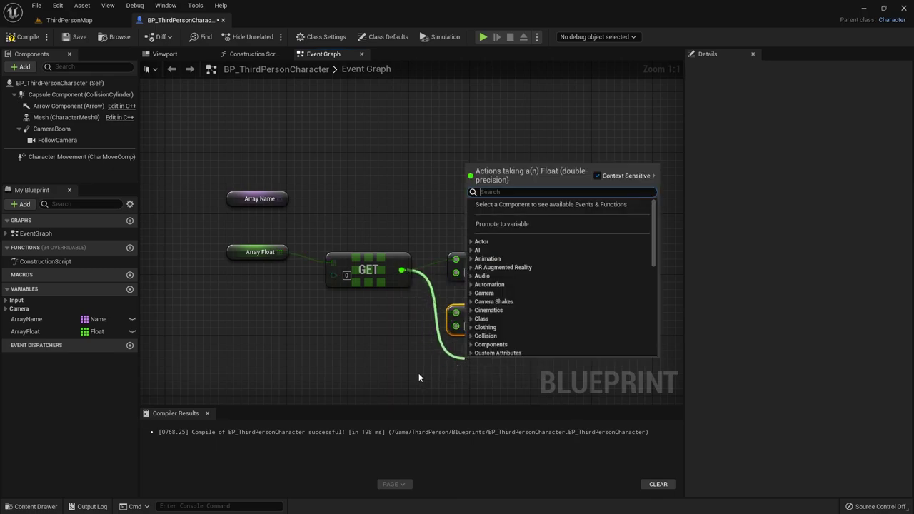
left_click(417, 370)
left_click_drag(472, 228, 541, 327)
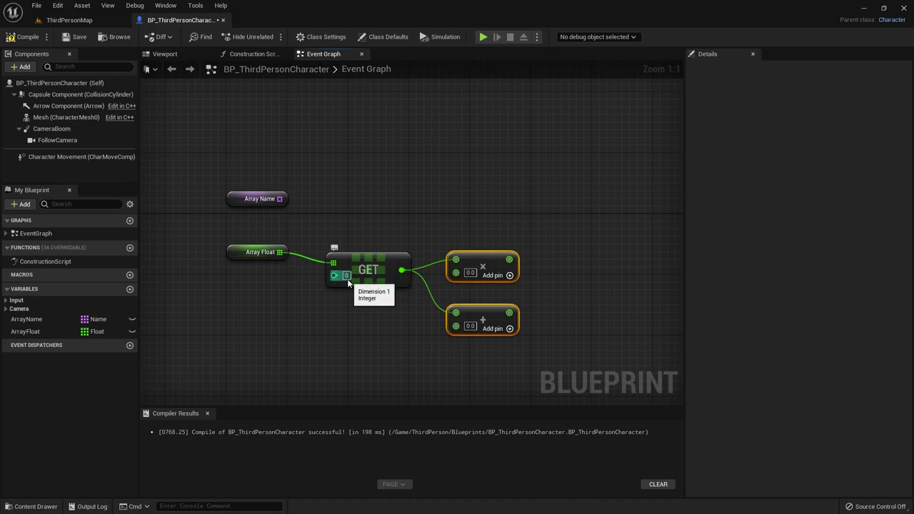
left_click(241, 257)
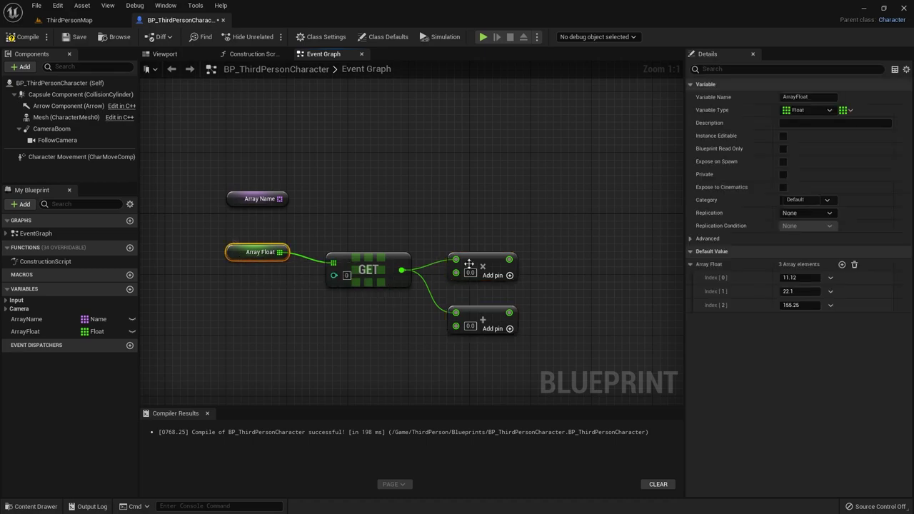
left_click_drag(465, 220, 545, 362)
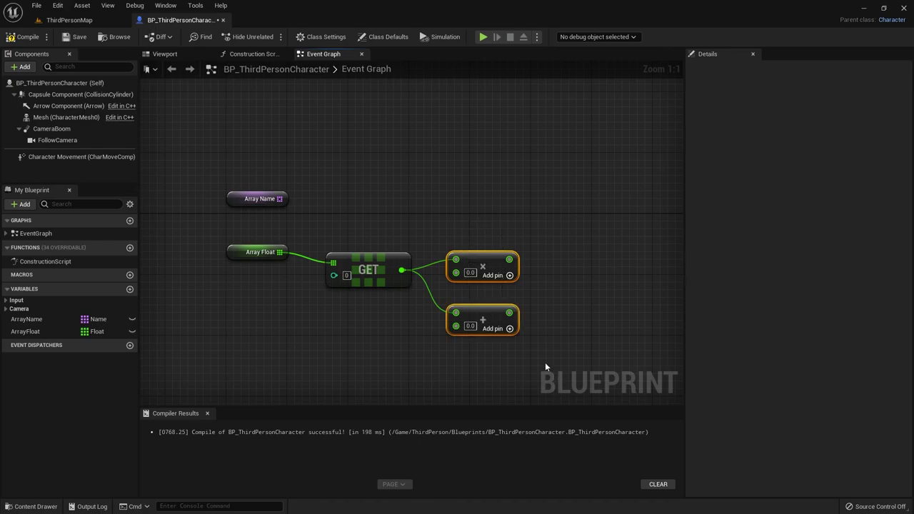
key("Delete")
Step: Add a Get (a copy) node from Array Name and view its default names
left_click_drag(279, 200, 362, 187)
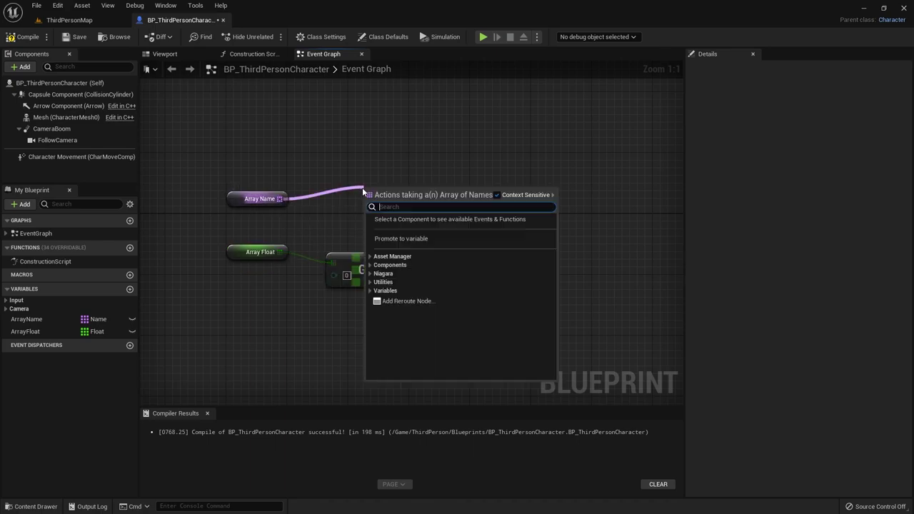
type("get")
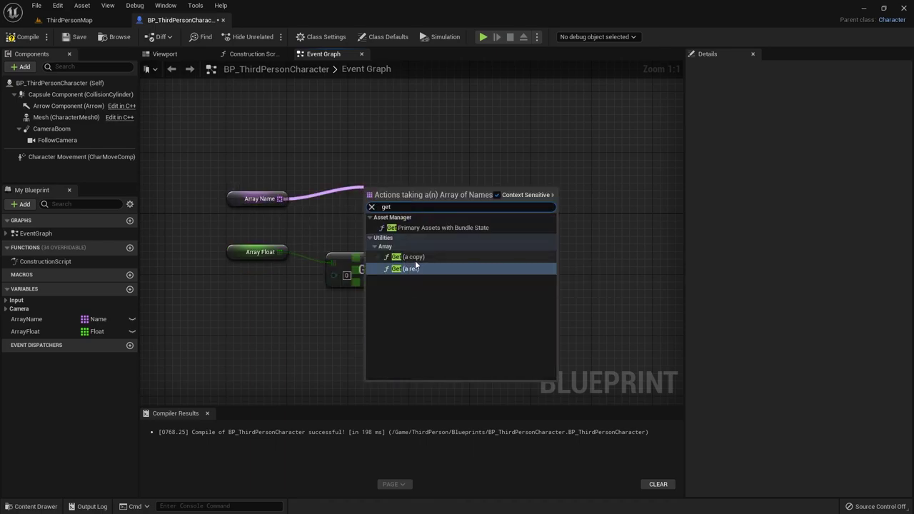
left_click(415, 260)
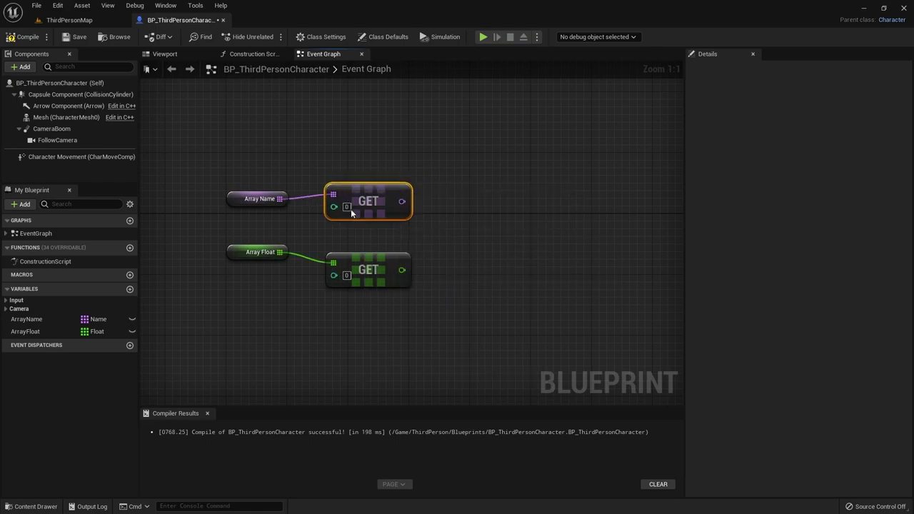
left_click(245, 202)
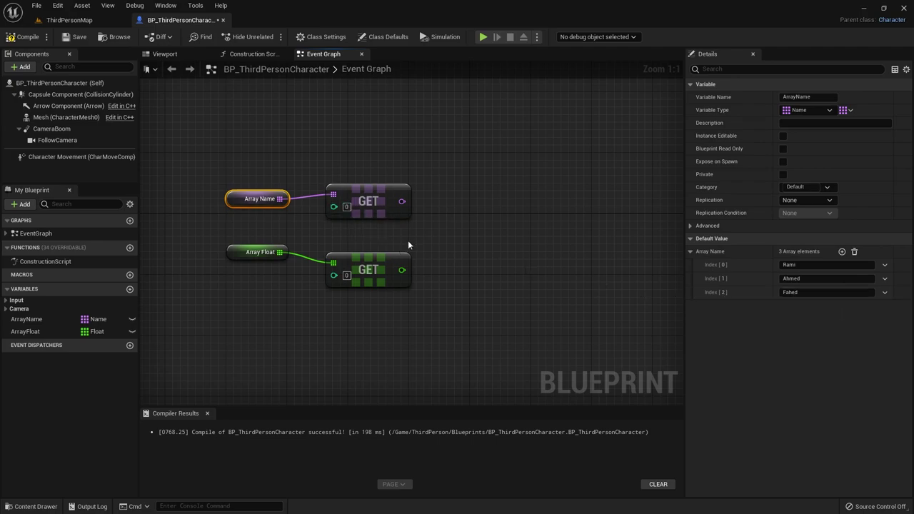
Step: Delete the Array Float GET node and the Array Name GET node
left_click_drag(217, 245, 317, 270)
left_click_drag(385, 262, 369, 309)
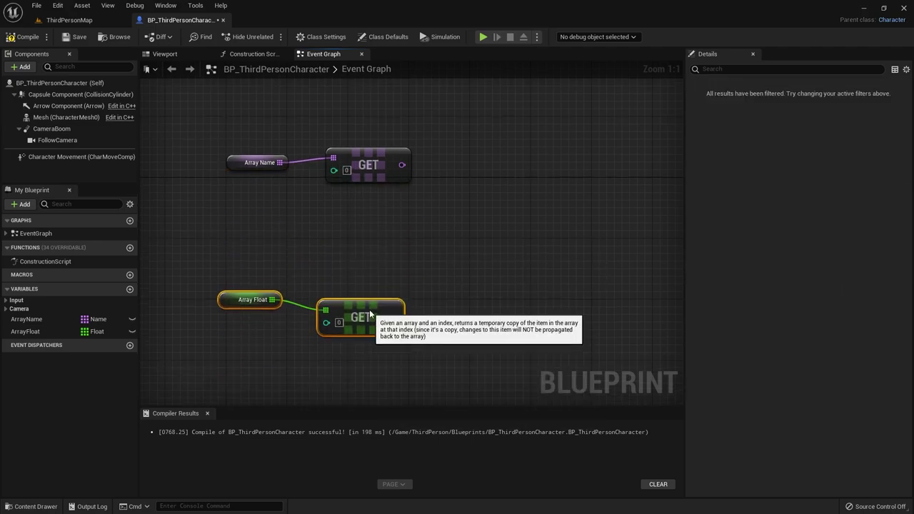
key("Delete")
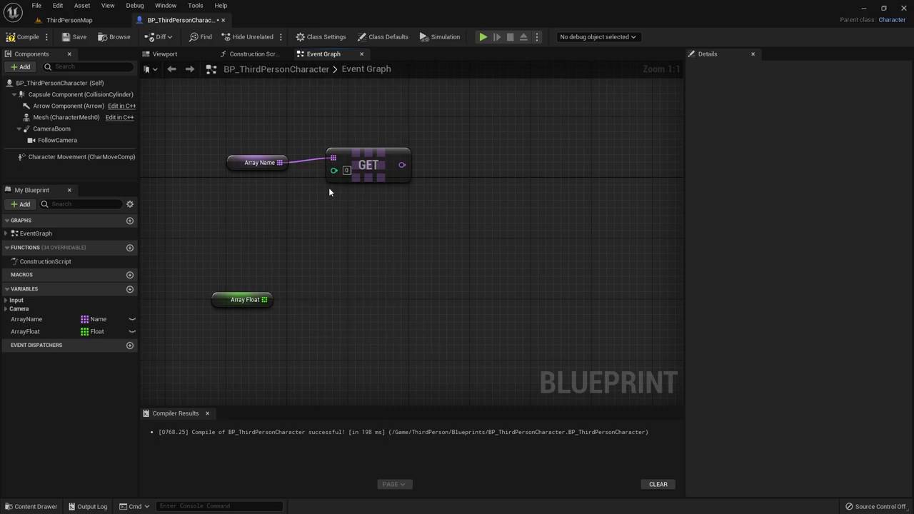
left_click_drag(370, 170, 360, 177)
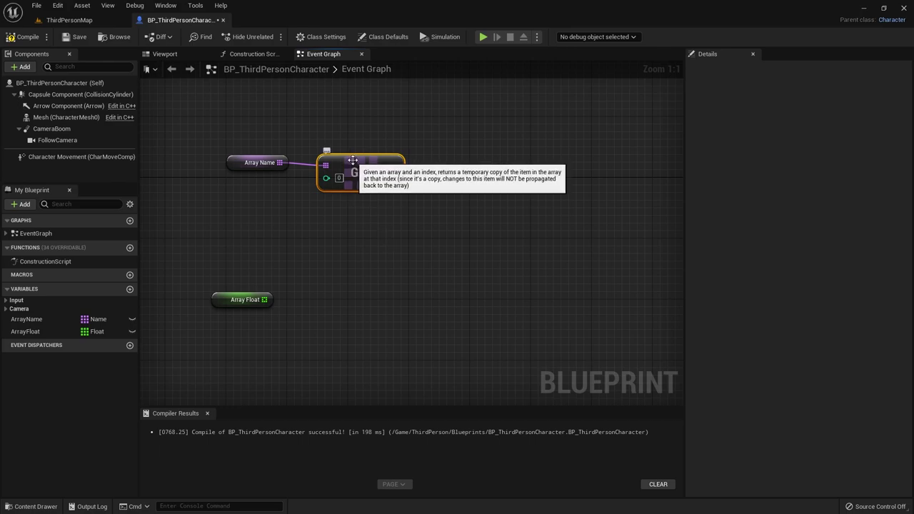
key("Delete")
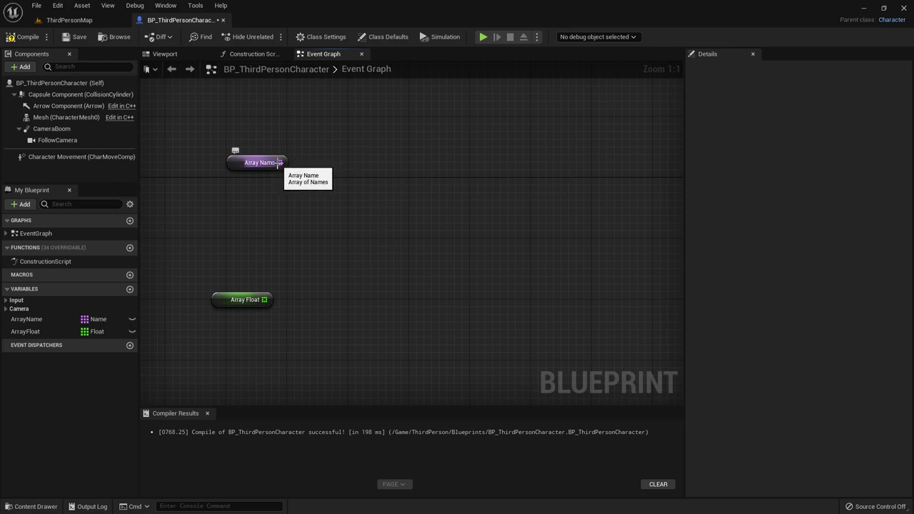
mouse_move(280, 162)
left_mouse_down()
mouse_move(420, 155)
mouse_move(327, 168)
mouse_move(344, 164)
left_mouse_up()
type("remove")
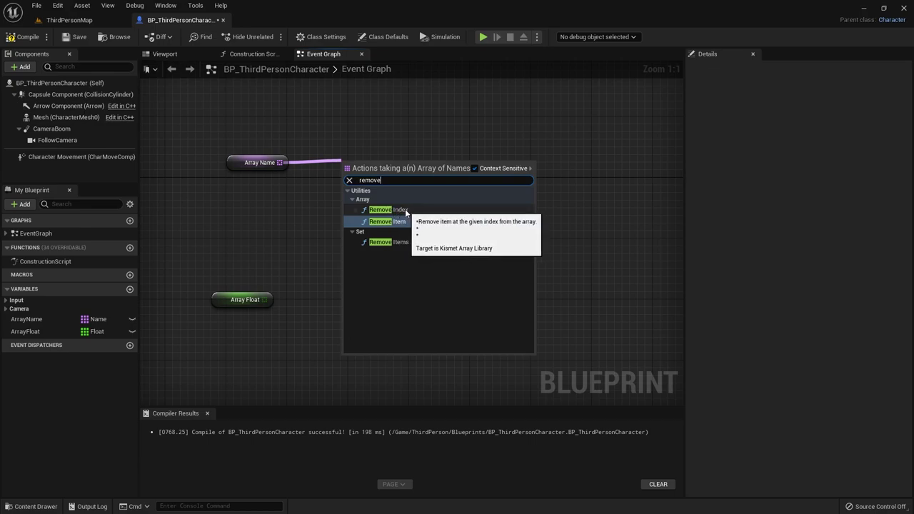
left_click(404, 211)
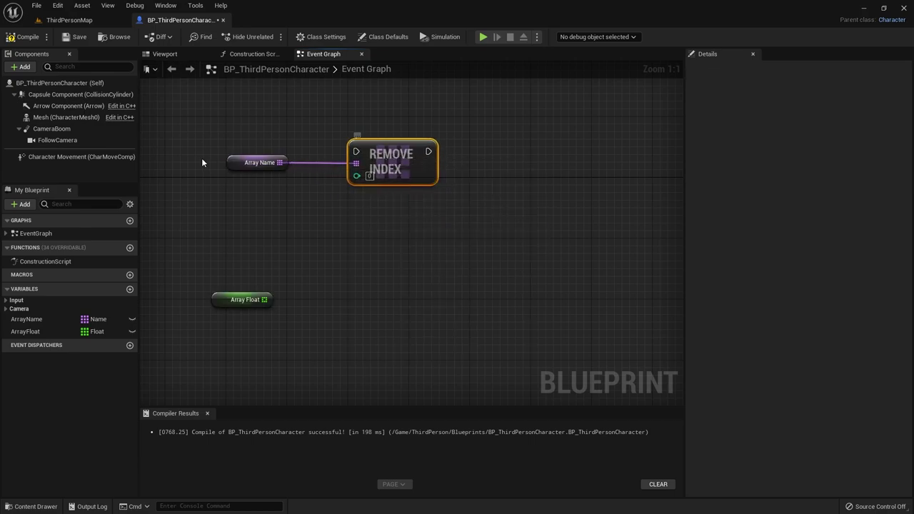
left_click(236, 163)
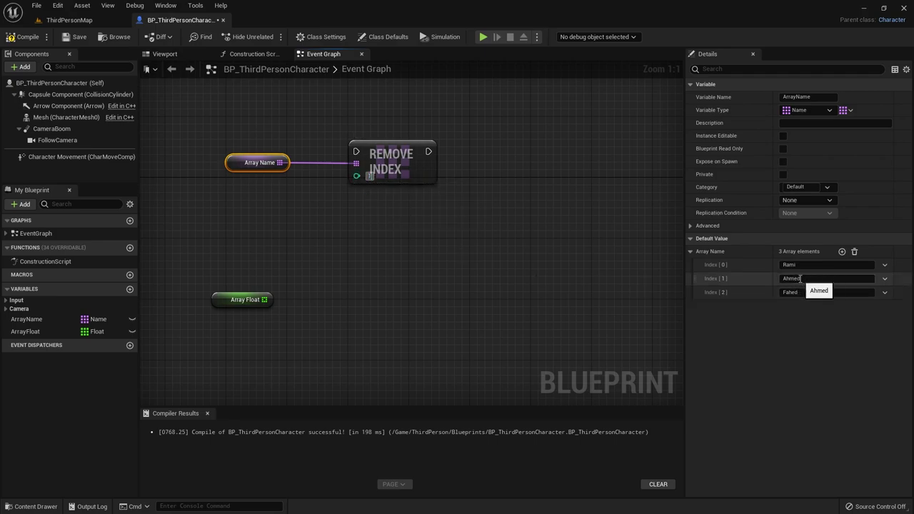
left_click(364, 200)
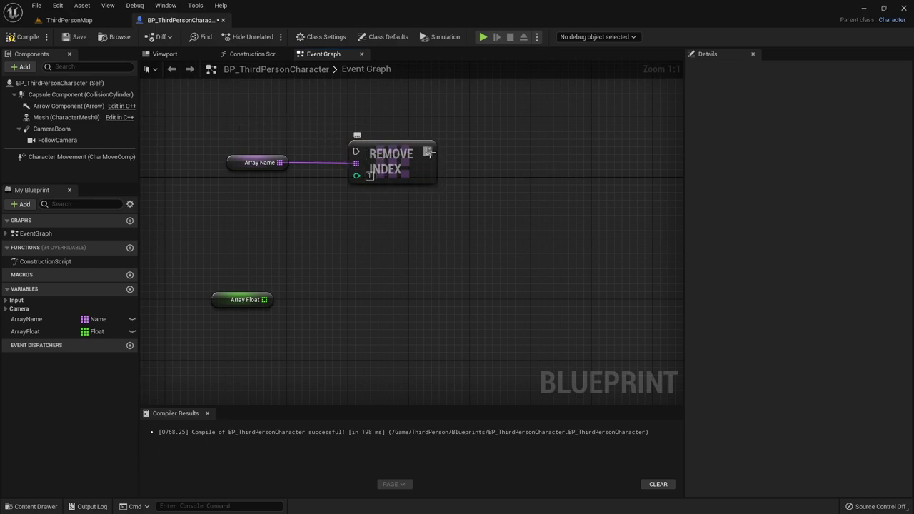
left_click(391, 152)
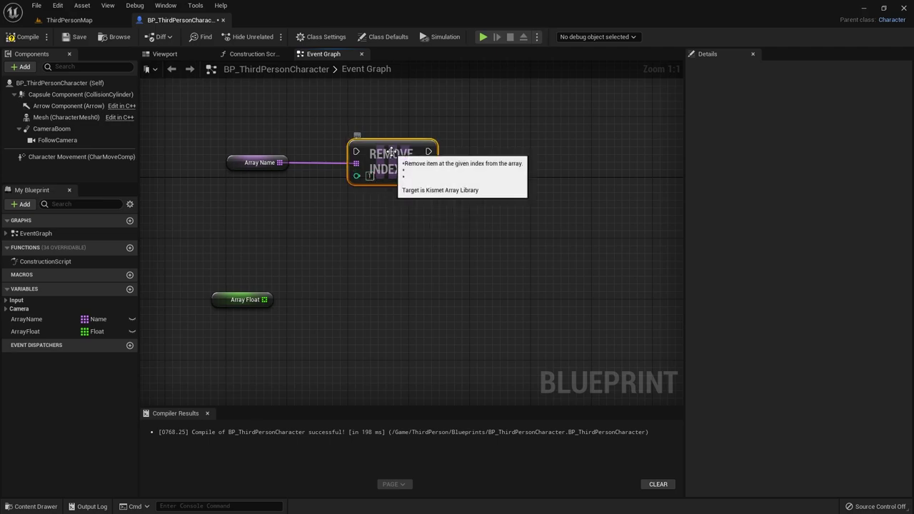
left_click(237, 163)
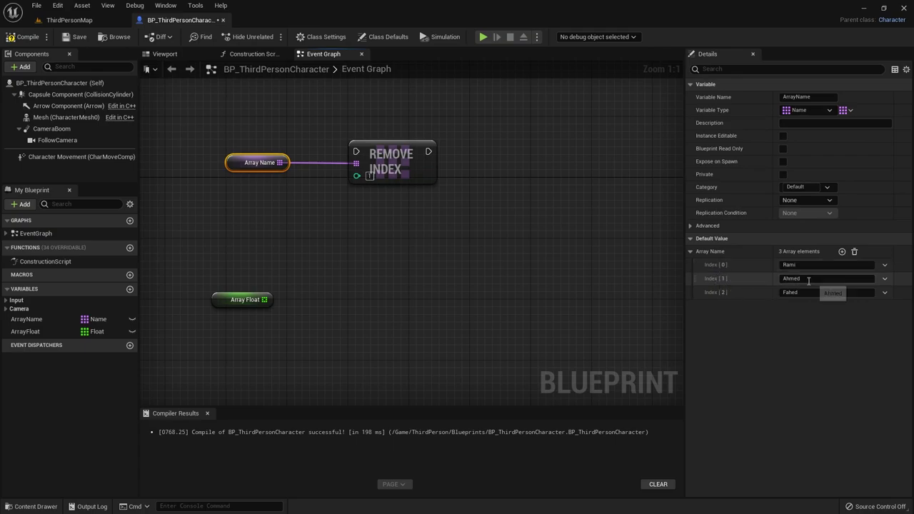
left_click_drag(368, 134, 454, 193)
key("Delete")
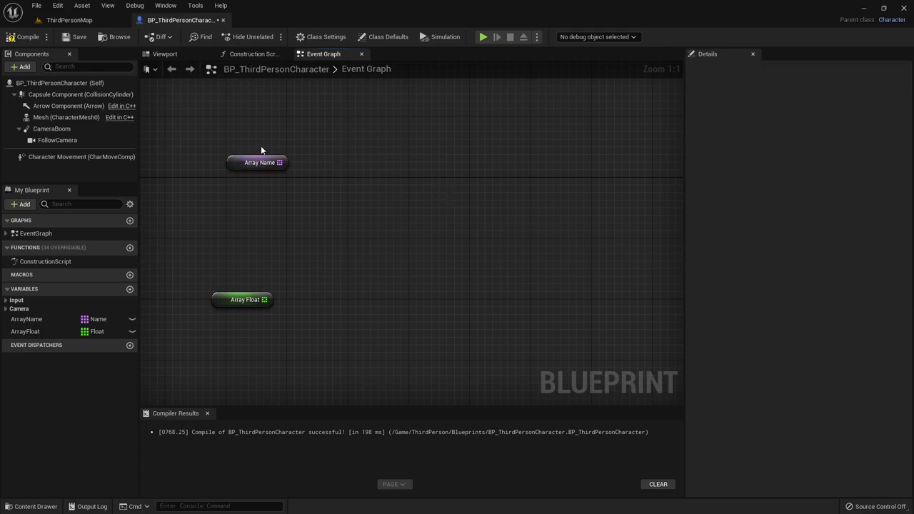
left_click_drag(279, 162, 369, 162)
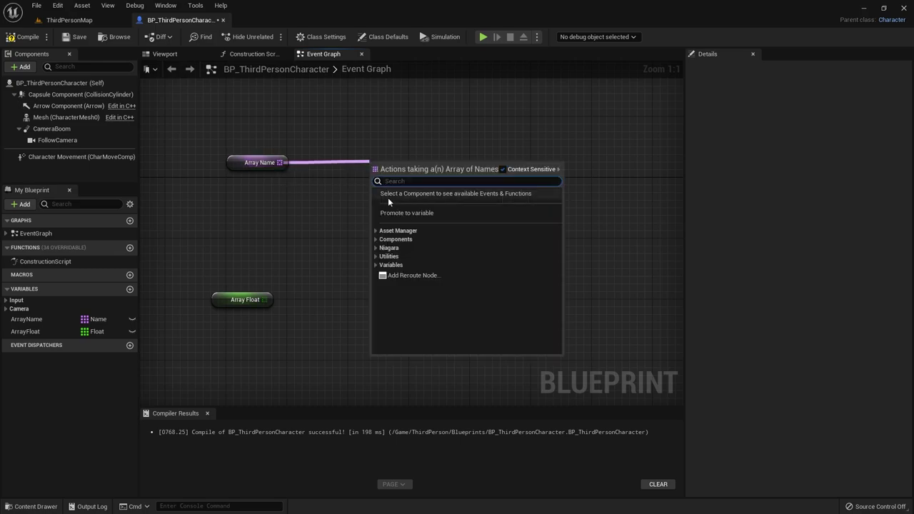
type("remove")
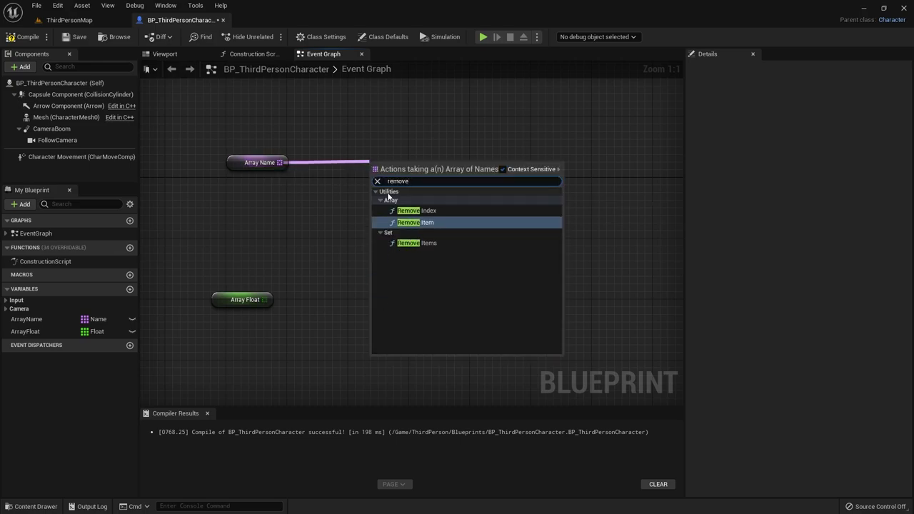
left_click(422, 223)
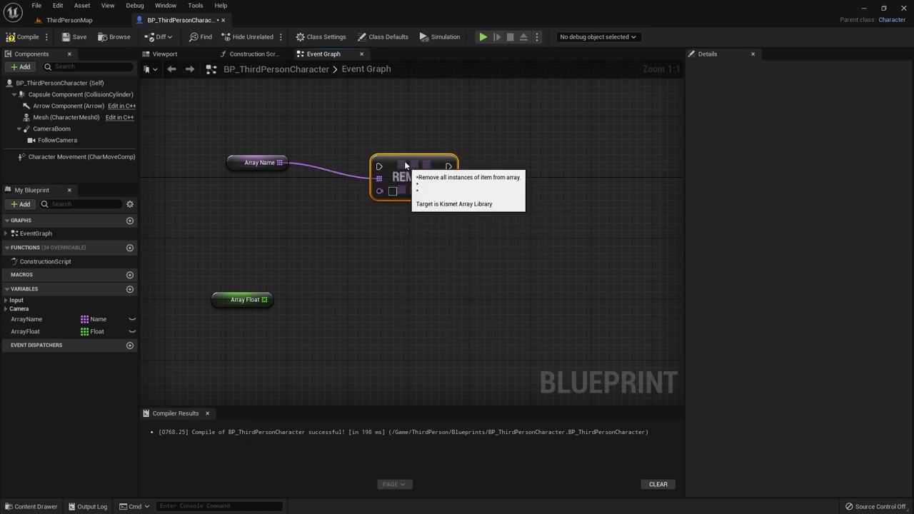
left_click(284, 161)
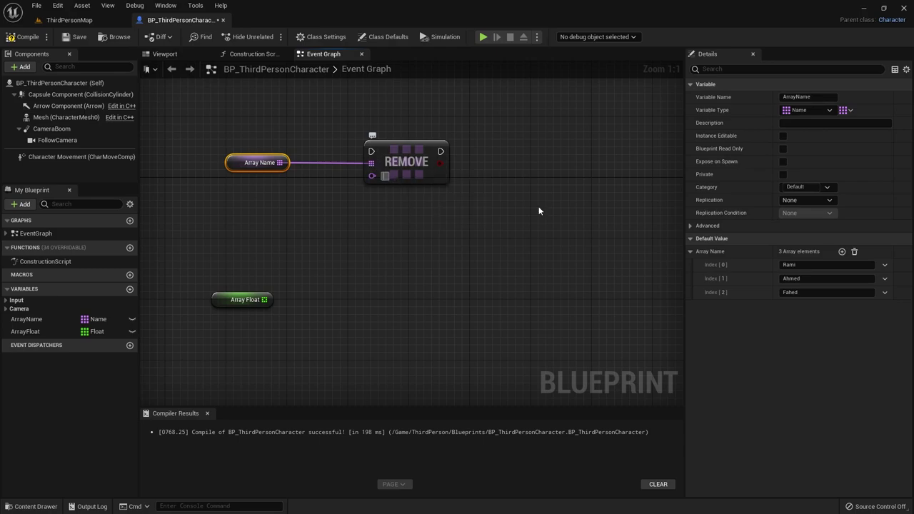
left_click(835, 265)
left_click(385, 176)
key("ctrl+v")
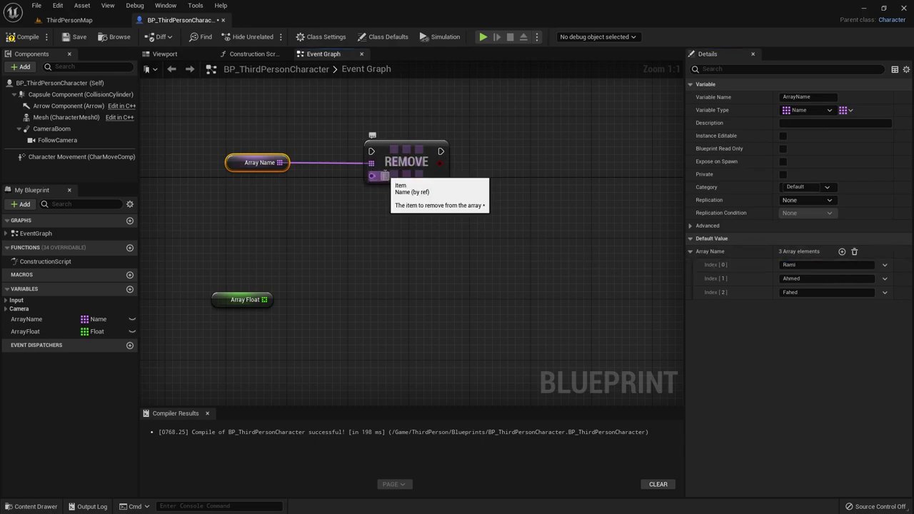
left_click(345, 286)
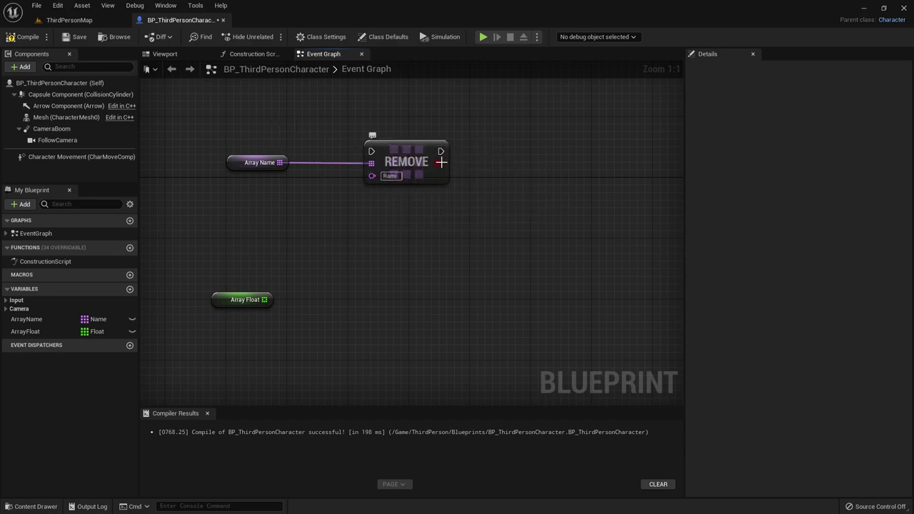
left_click_drag(439, 163, 513, 165)
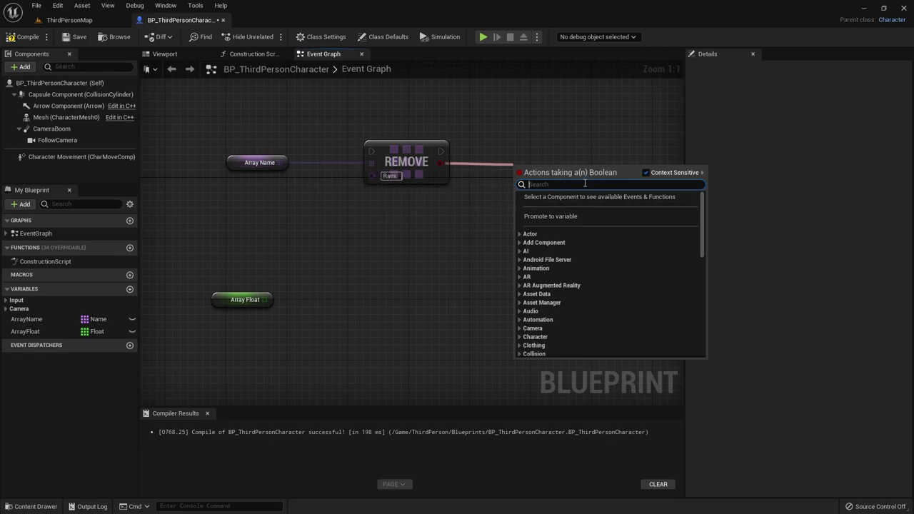
left_click(439, 205)
left_click_drag(359, 132, 447, 198)
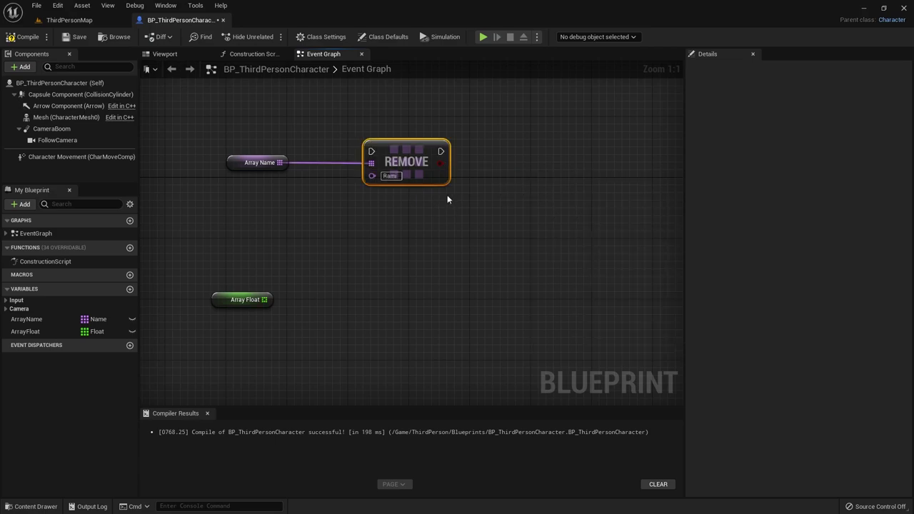
key("Delete")
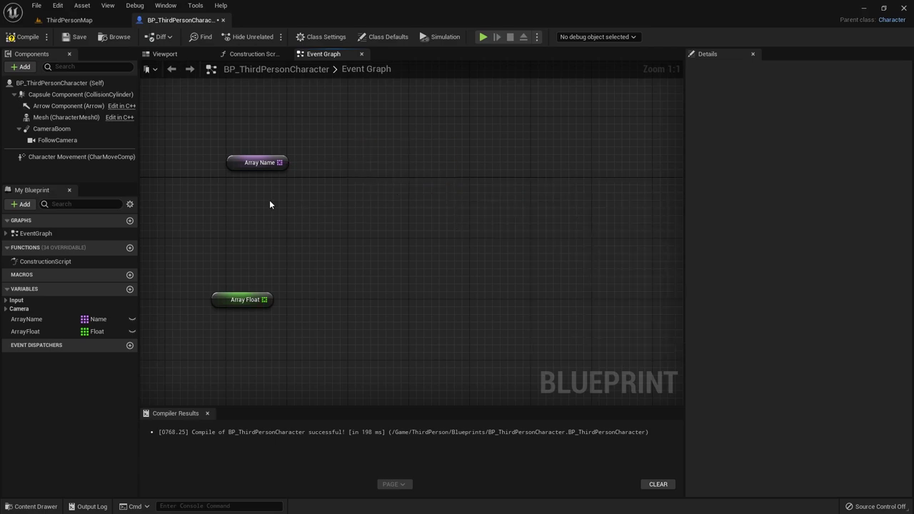
Step: Add an Add node fed by Array Name and enter a sample name as its item
left_click_drag(280, 163, 346, 152)
type("add")
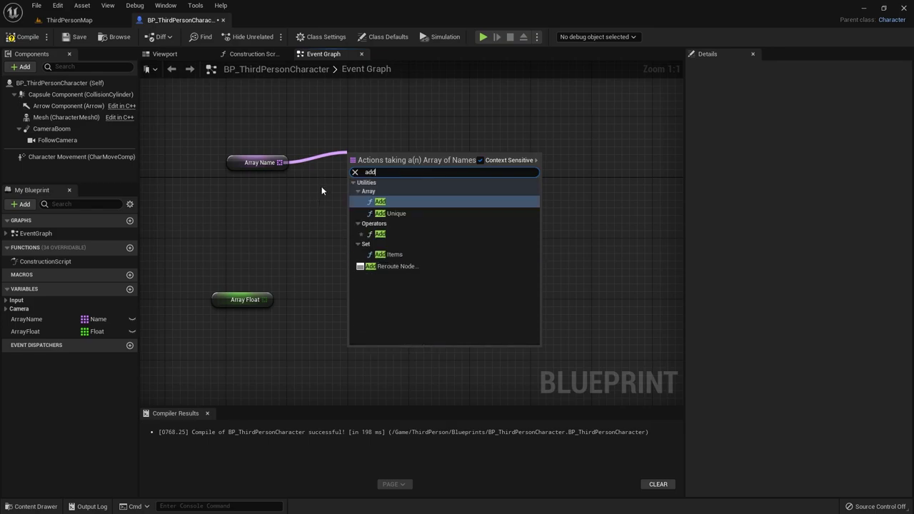
left_click(377, 204)
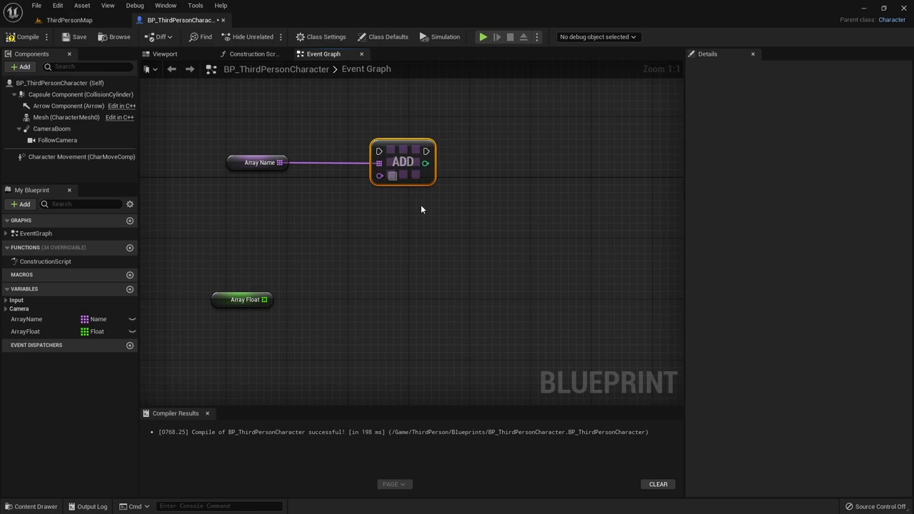
left_click(237, 157)
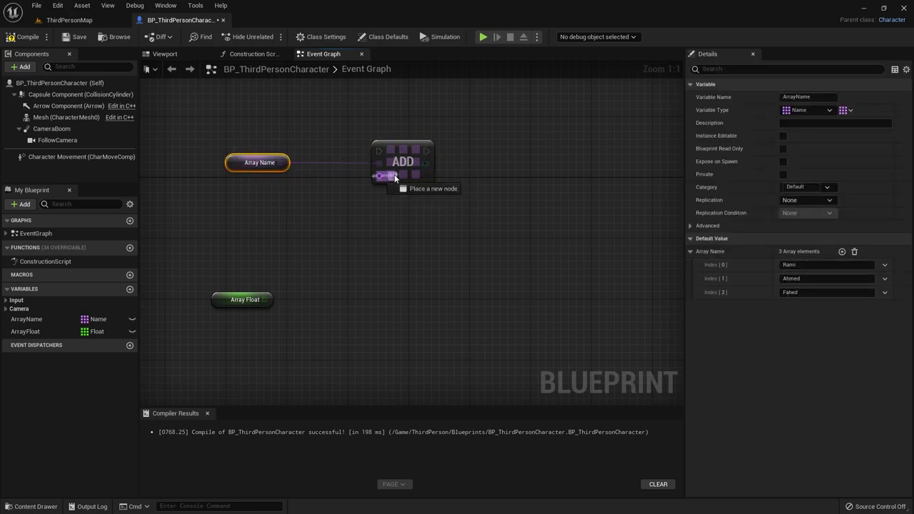
type("Mohammad")
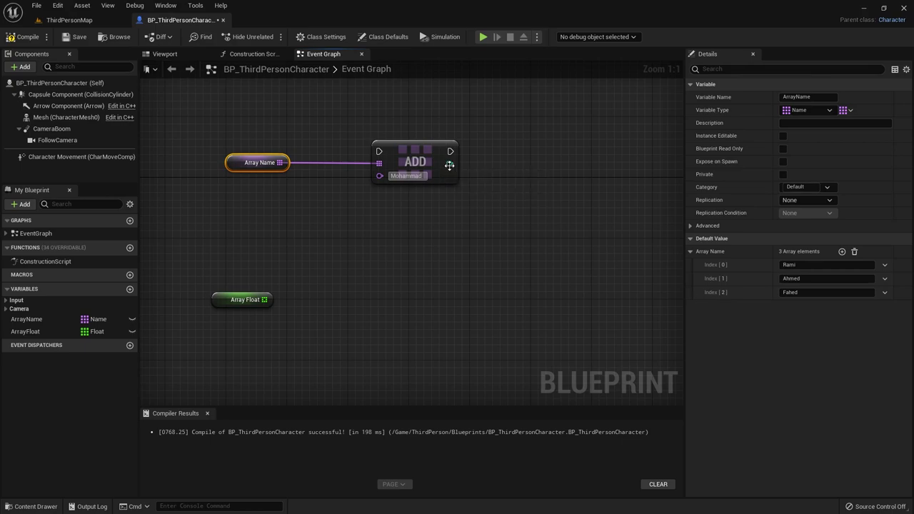
Step: Cancel the pending connection from the Add node and select it for removal
left_click_drag(450, 164, 479, 171)
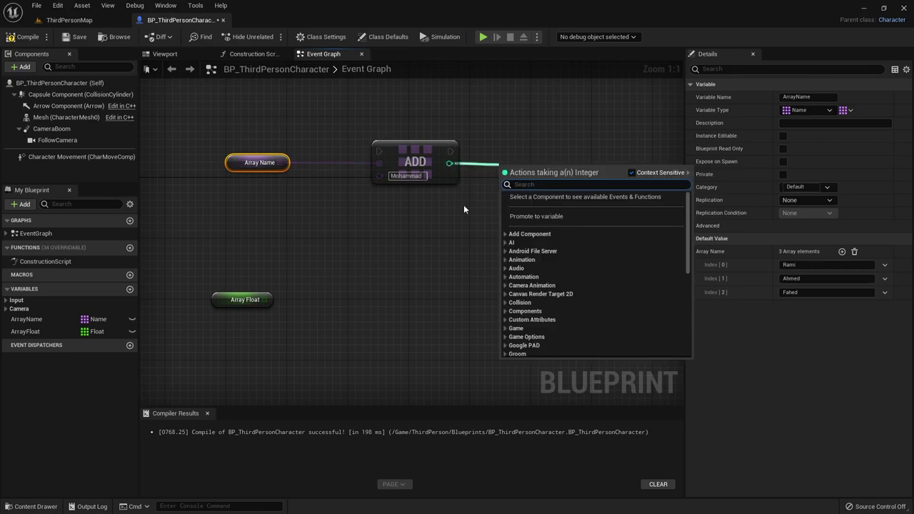
left_click(459, 202)
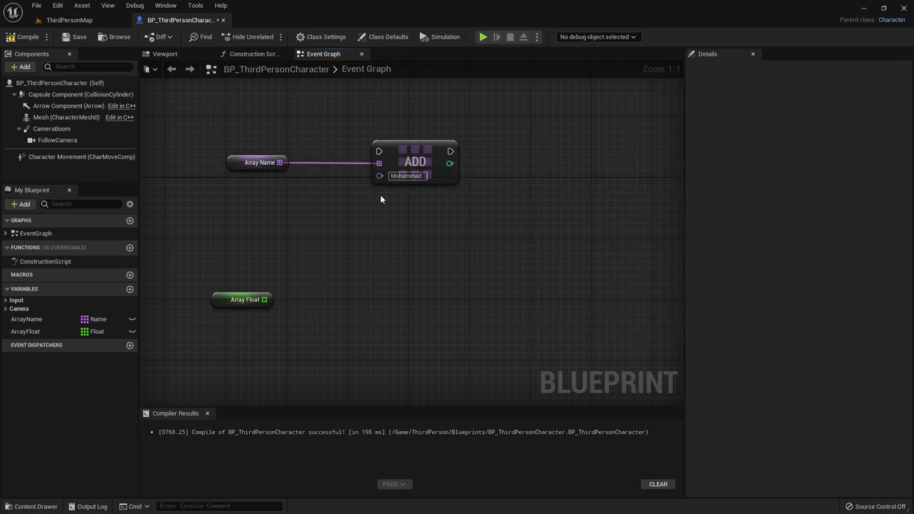
left_click(439, 179)
Step: Replace the Add node with an Add Unique node on Array Name and set its item to a sample name
key("Delete")
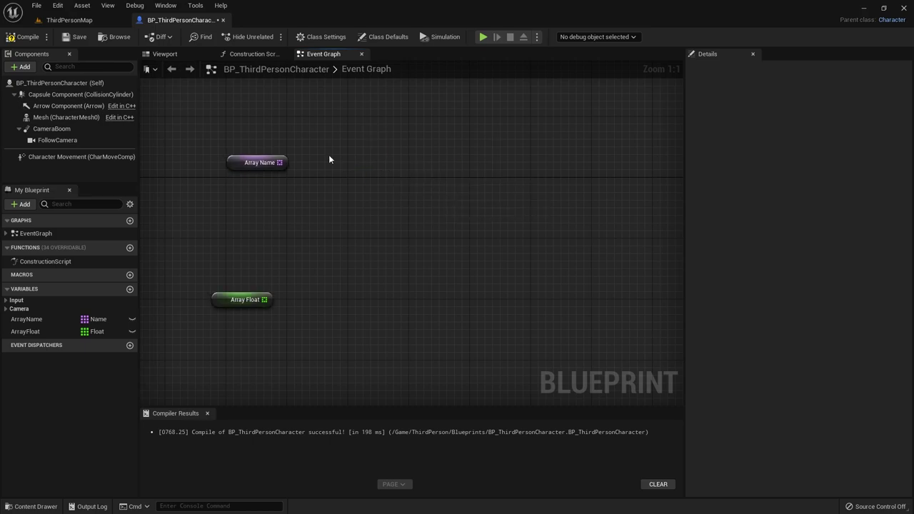
left_click_drag(279, 162, 352, 163)
type("ad")
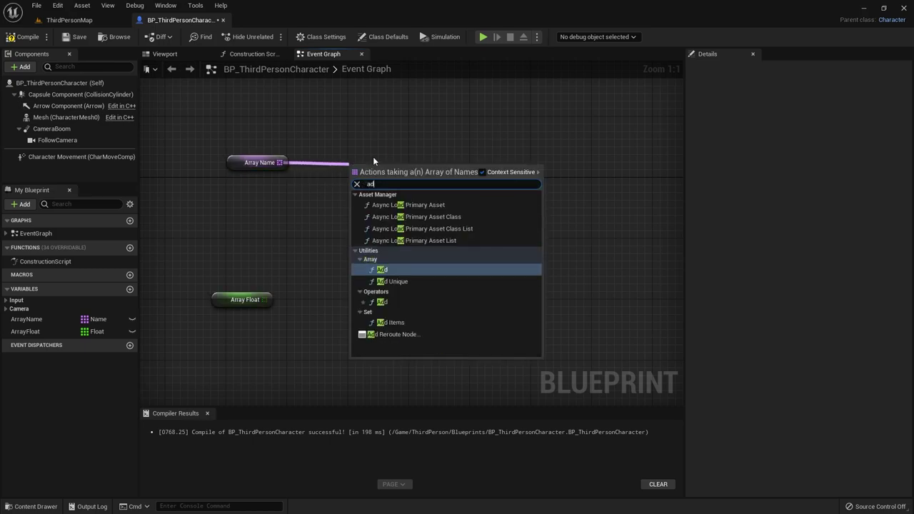
type("d")
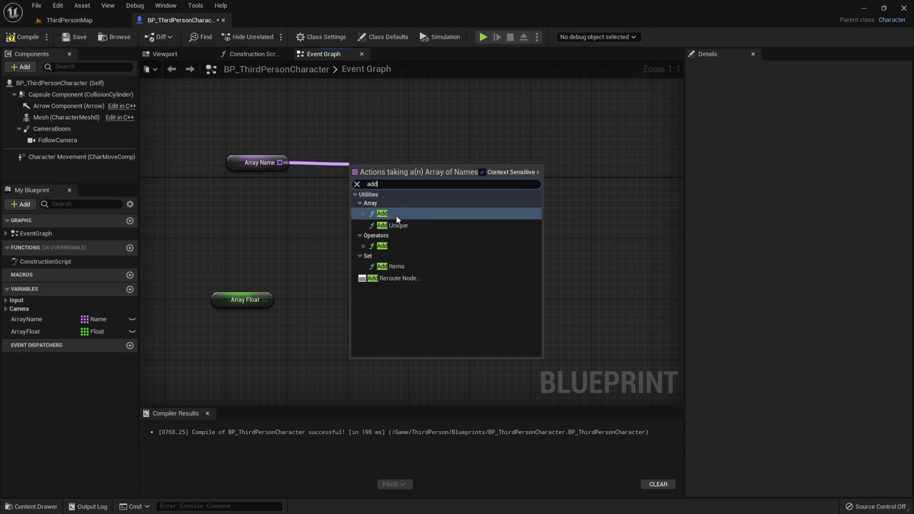
left_click(397, 225)
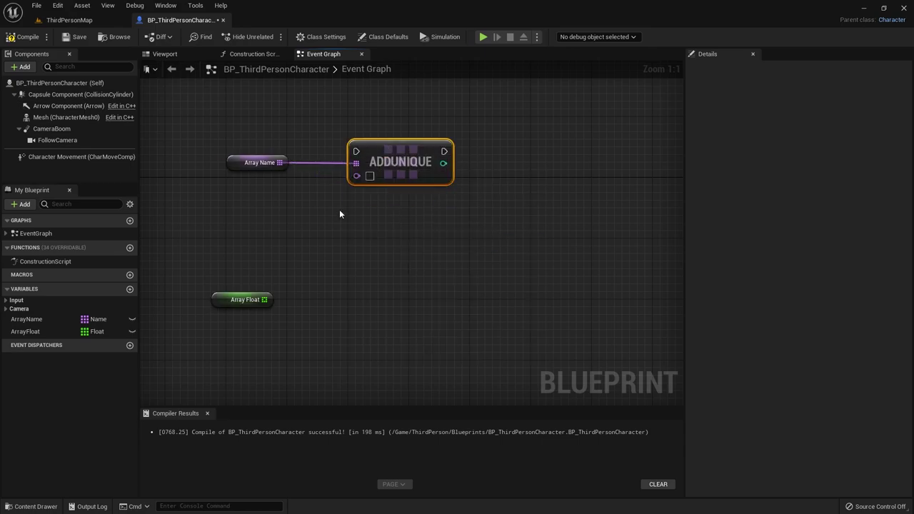
left_click(257, 161)
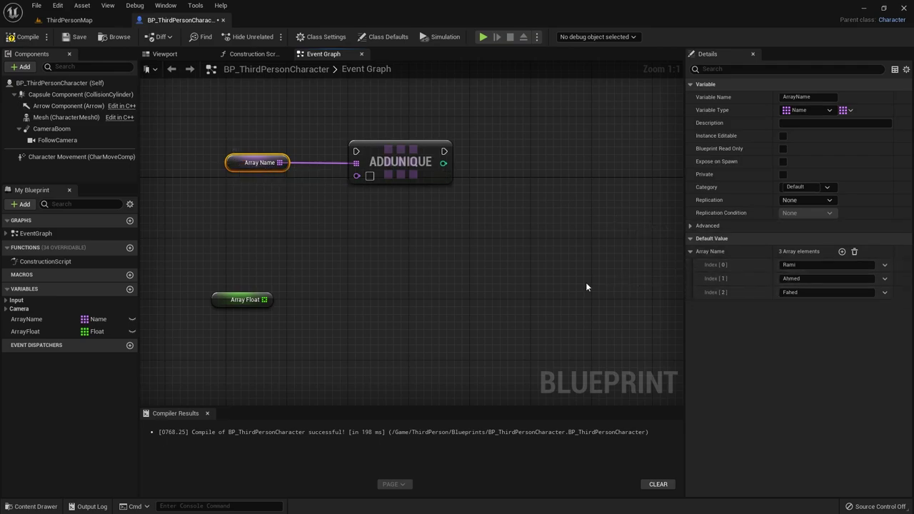
left_click(369, 176)
type("Rami")
key("BackSpace")
key("BackSpace")
key("BackSpace")
type("A")
type("h")
type("med")
left_click(385, 179)
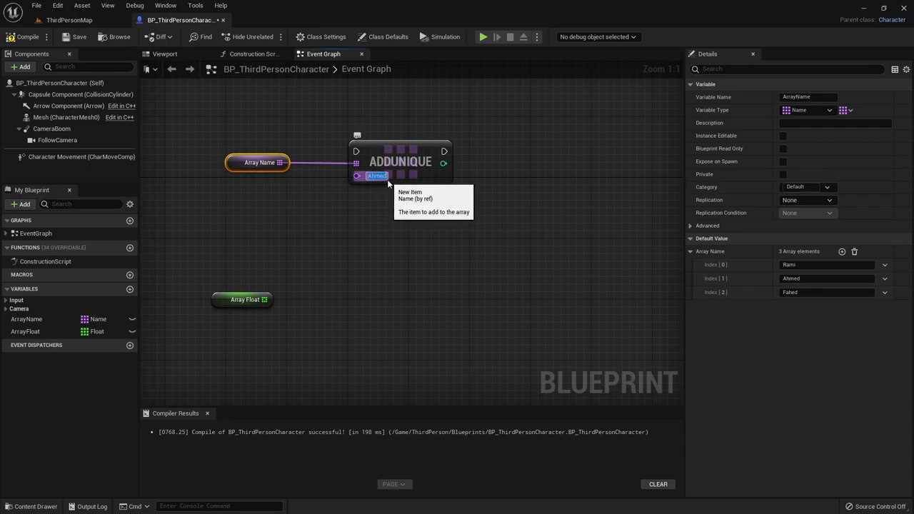
type("Khaled")
key("Return")
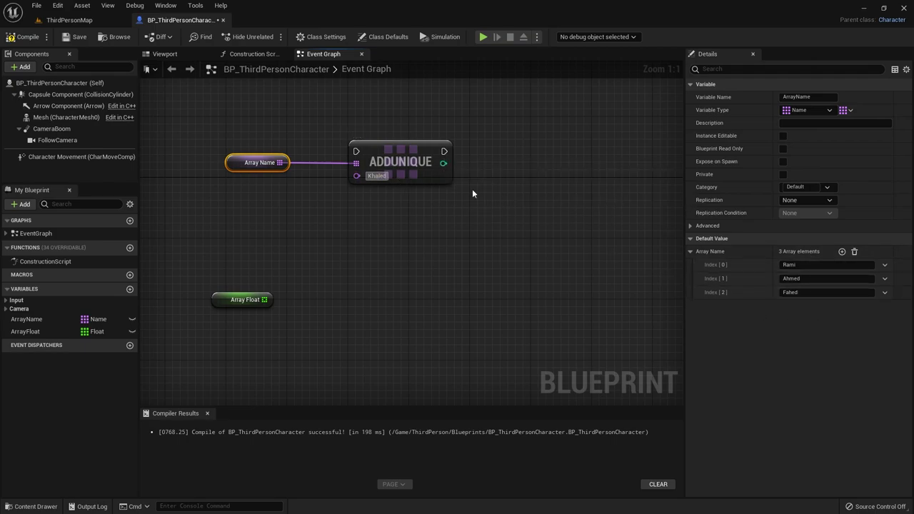
Step: Add a fourth name at Index [3] in Array Name's defaults and delete the Add Unique node
left_click(841, 252)
type("Khaled")
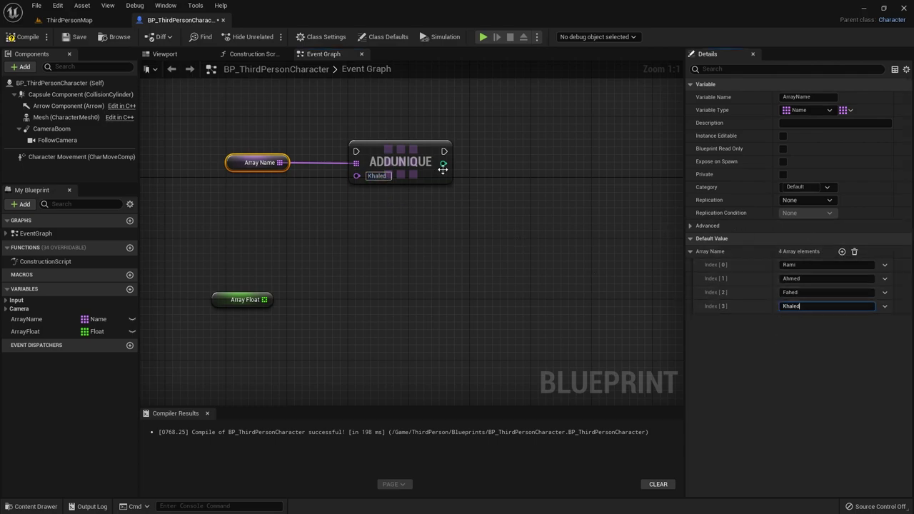
left_click_drag(444, 163, 538, 168)
left_click(368, 280)
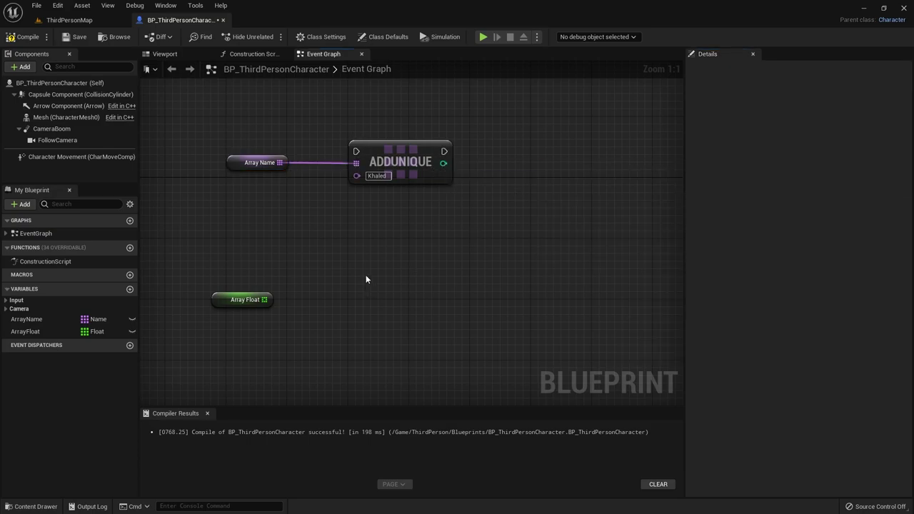
left_click_drag(380, 112, 489, 215)
key("Delete")
left_click(243, 160)
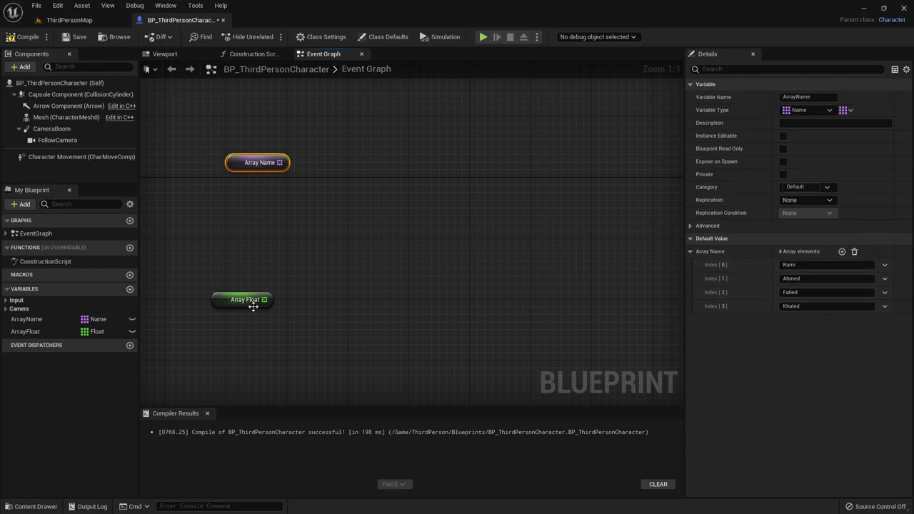
left_click(226, 299)
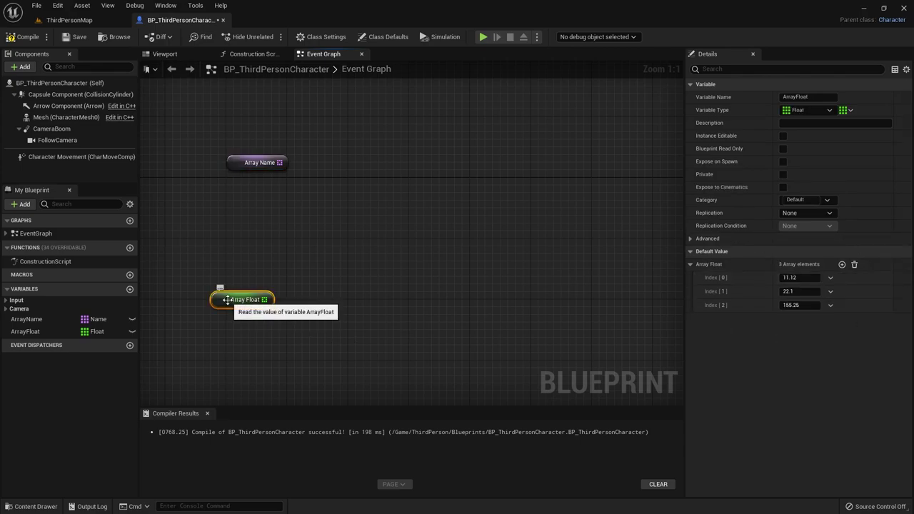
left_click(854, 266)
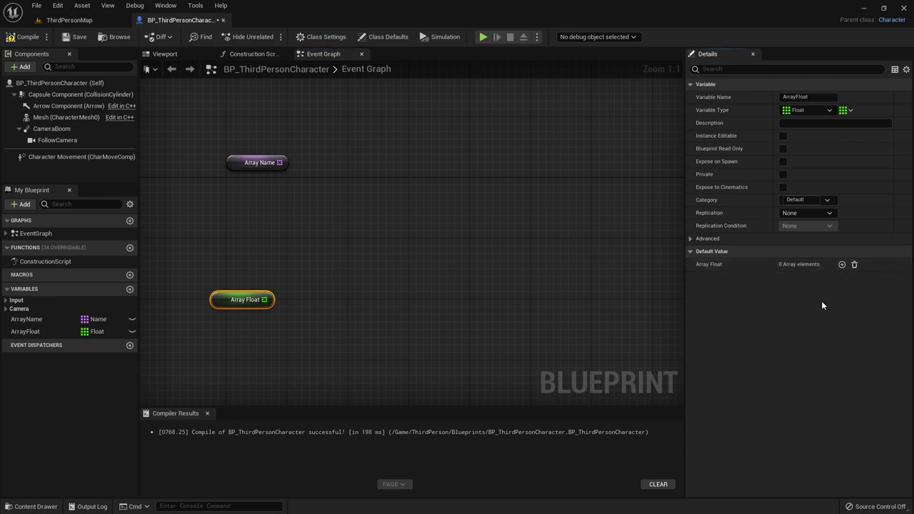
key("ctrl+z")
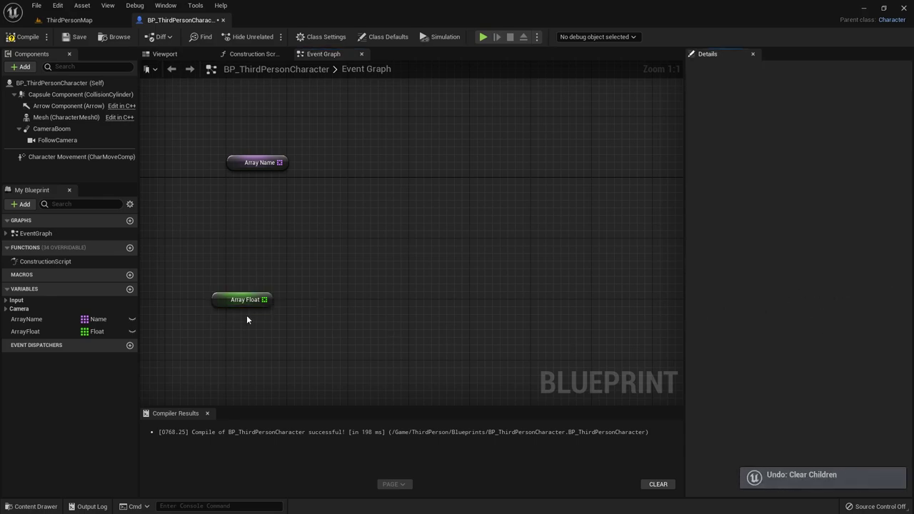
left_click(243, 300)
left_click(260, 162)
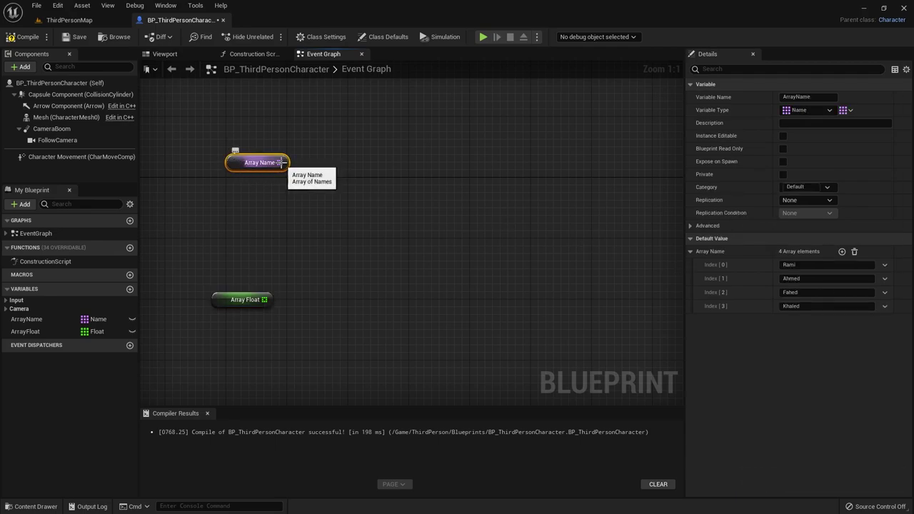
left_click_drag(279, 162, 371, 162)
left_click(365, 162)
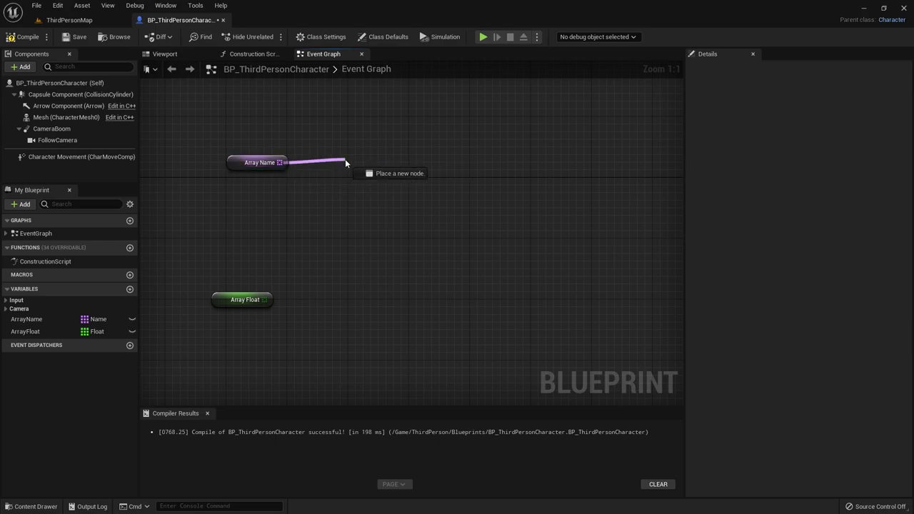
left_click_drag(281, 162, 347, 160)
type("set elem")
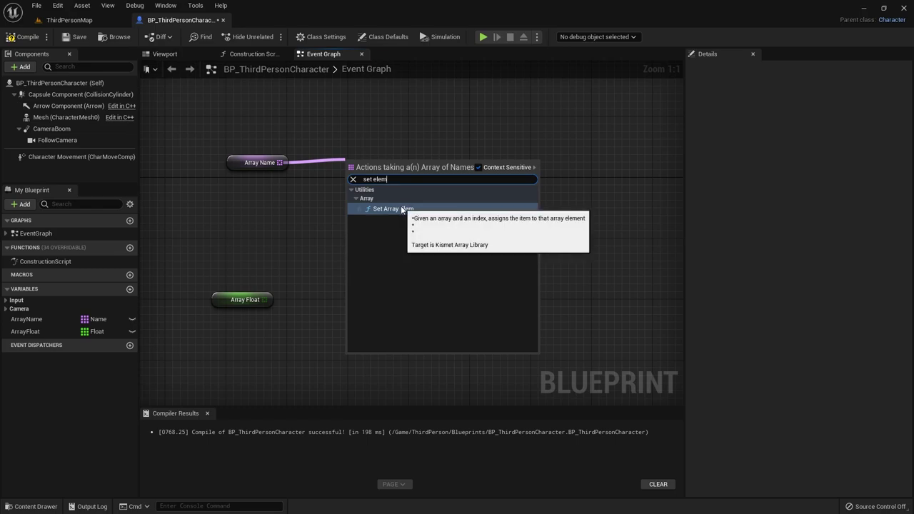
left_click(398, 209)
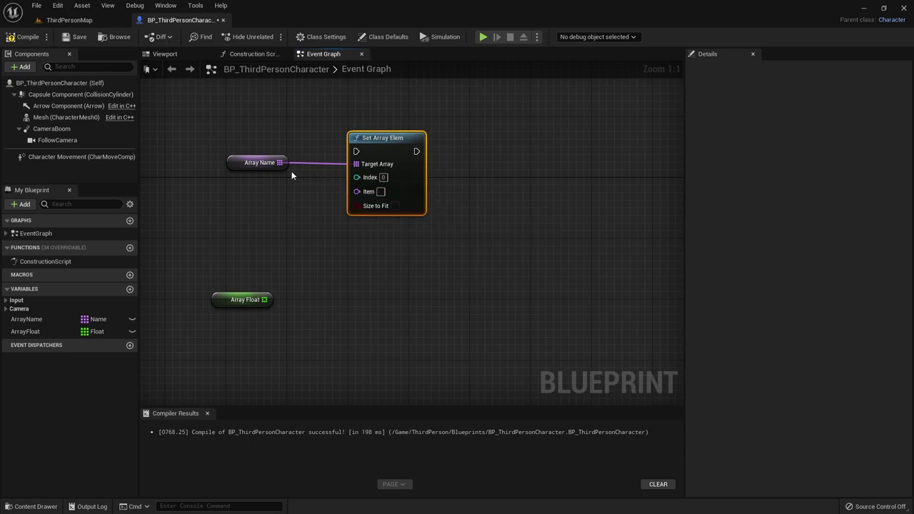
left_click(236, 163)
type("Moha")
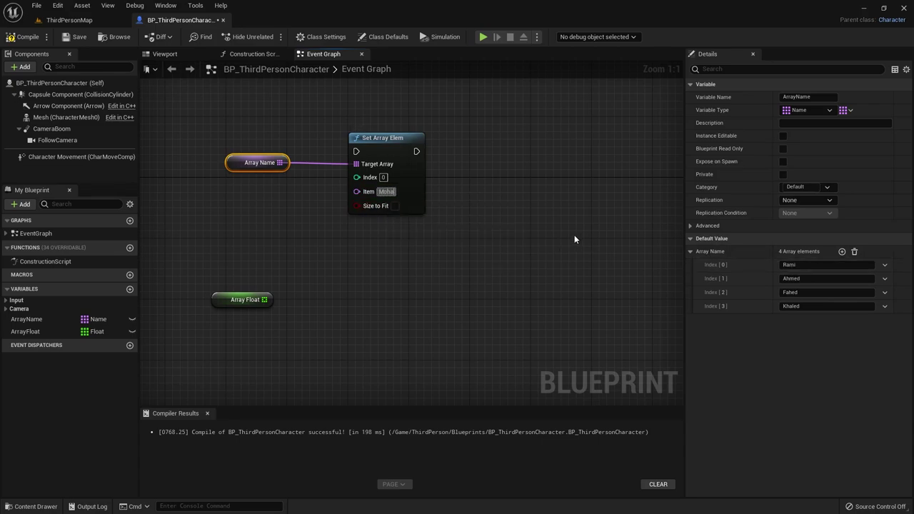
type("mm")
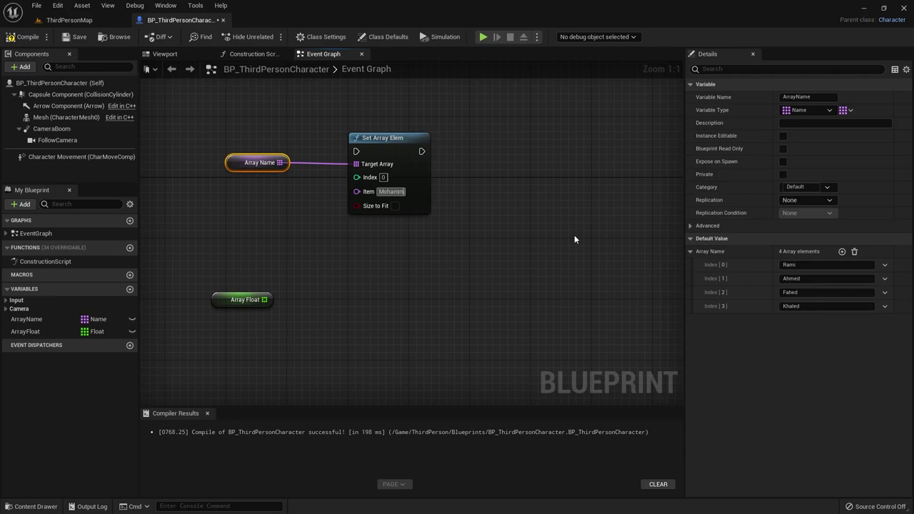
type("ed")
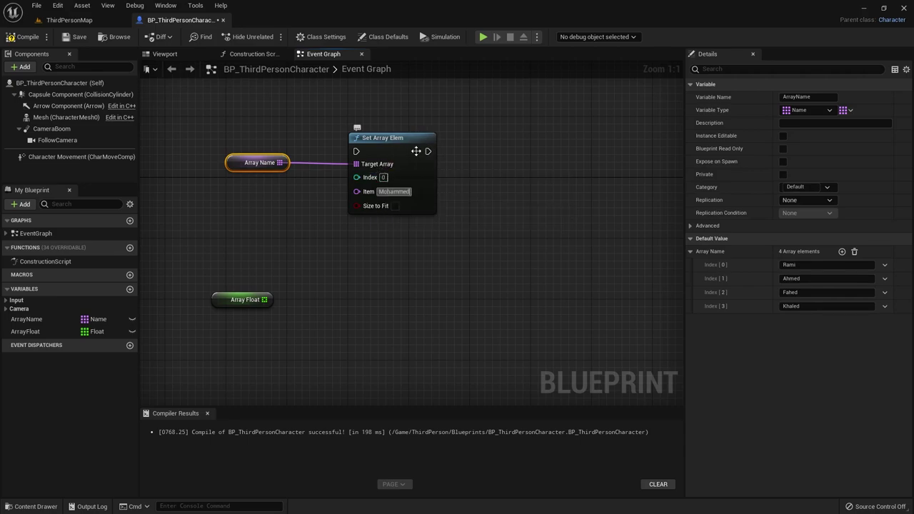
left_click(379, 140)
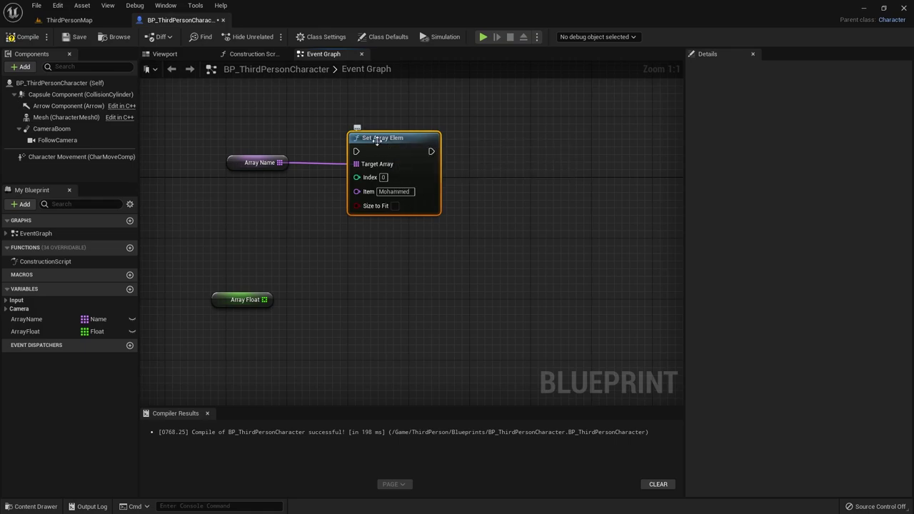
left_click(276, 163)
type("2")
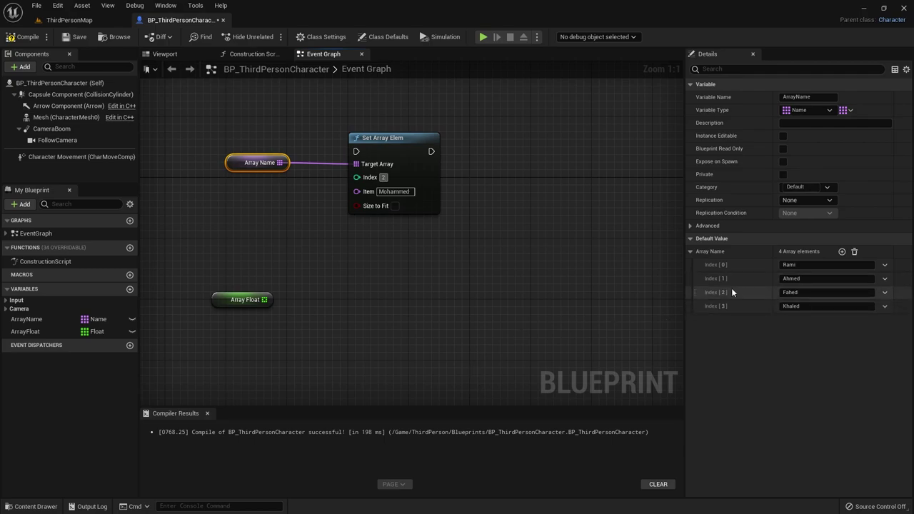
left_click(433, 206)
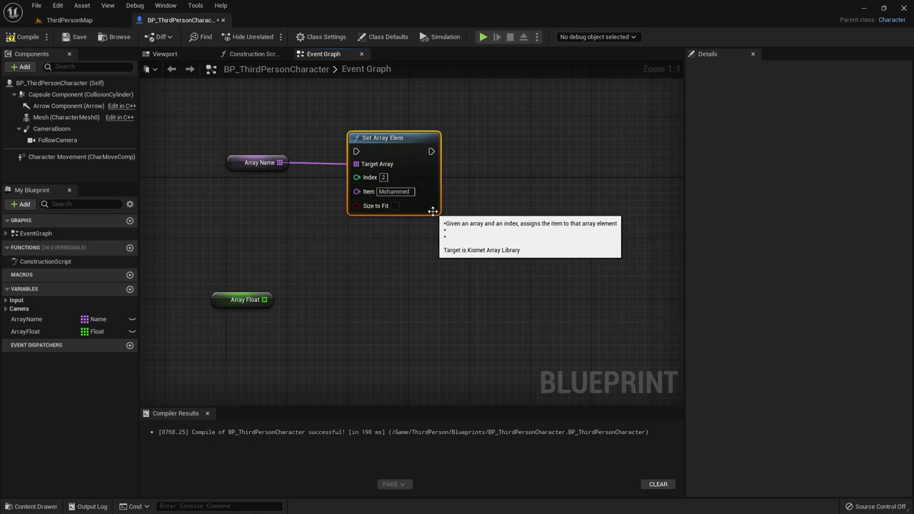
key("Delete")
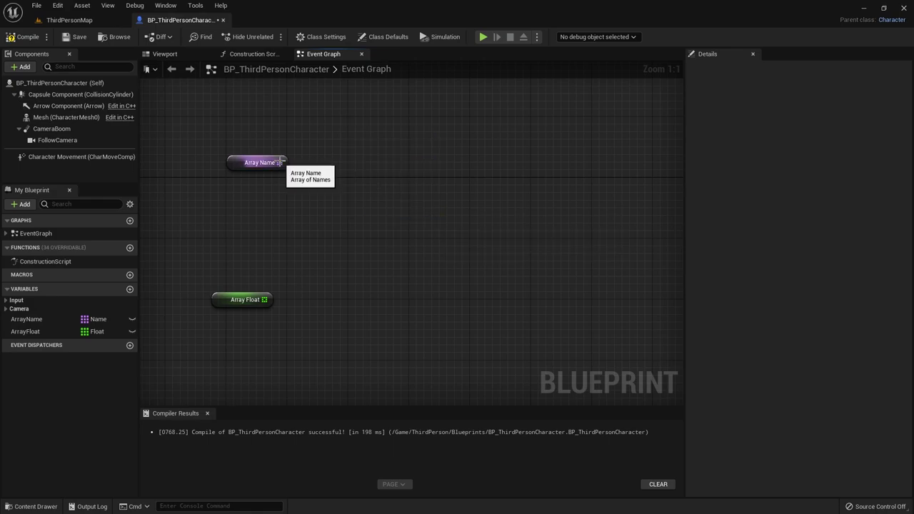
left_click_drag(279, 162, 359, 149)
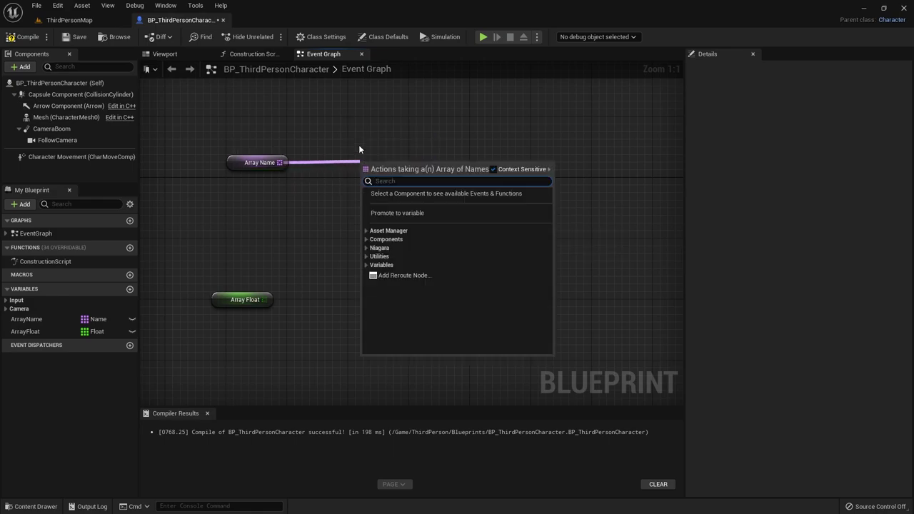
type("cont")
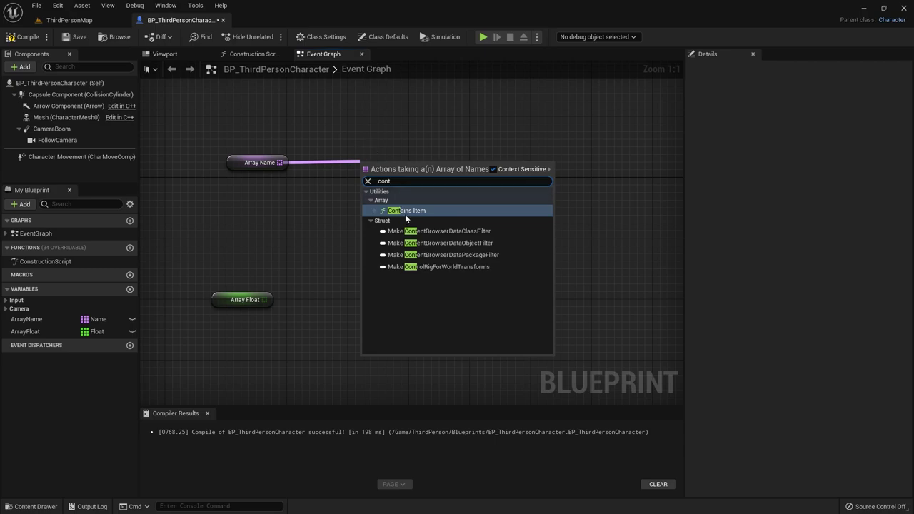
left_click(405, 211)
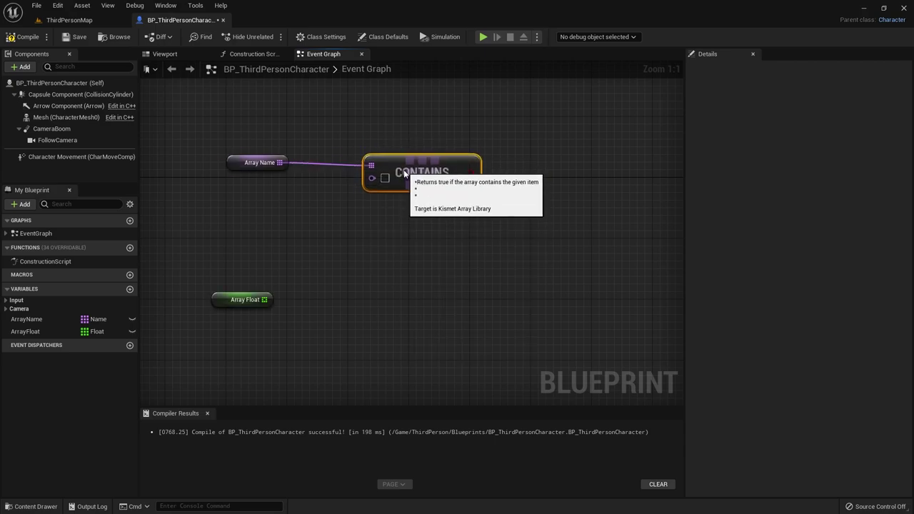
left_click(246, 156)
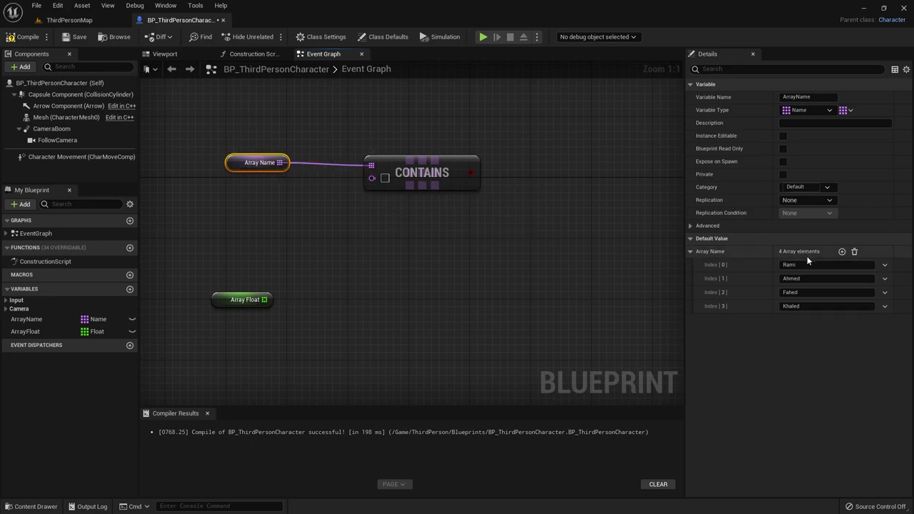
type("Ahmed")
key("Return")
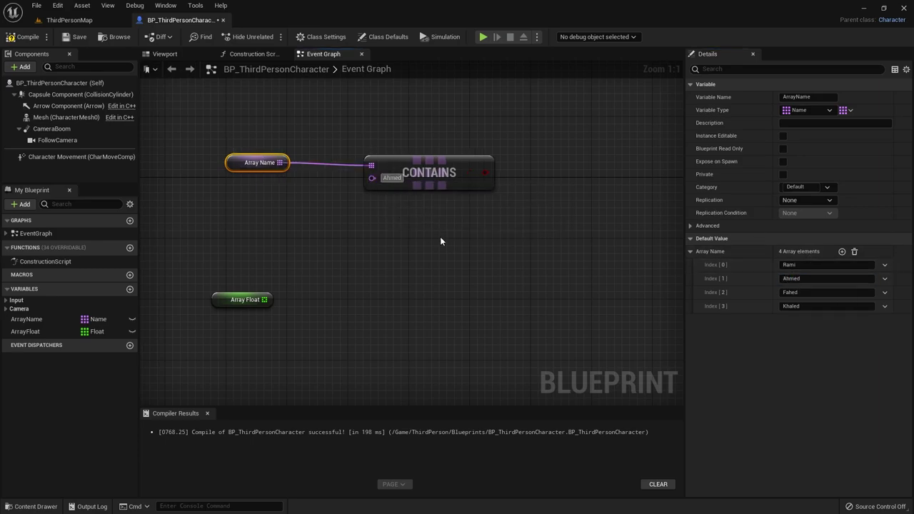
left_click_drag(490, 172, 572, 141)
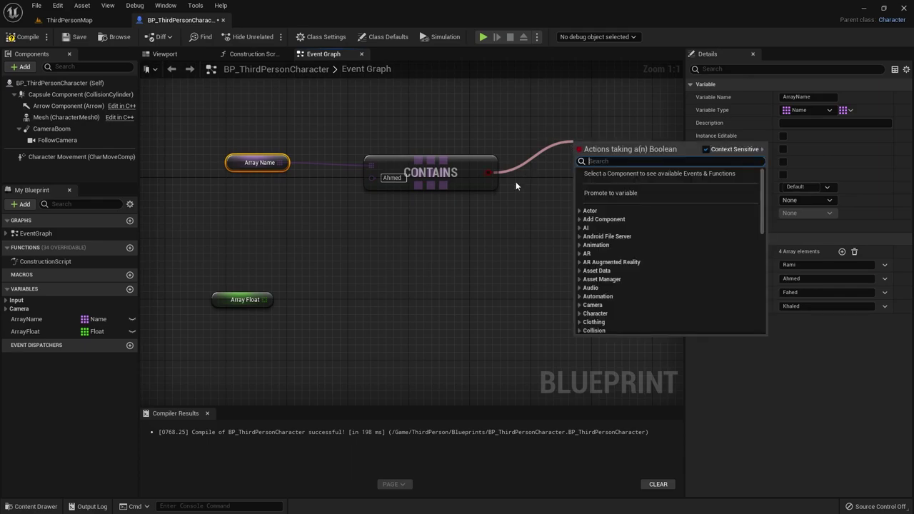
left_click(460, 230)
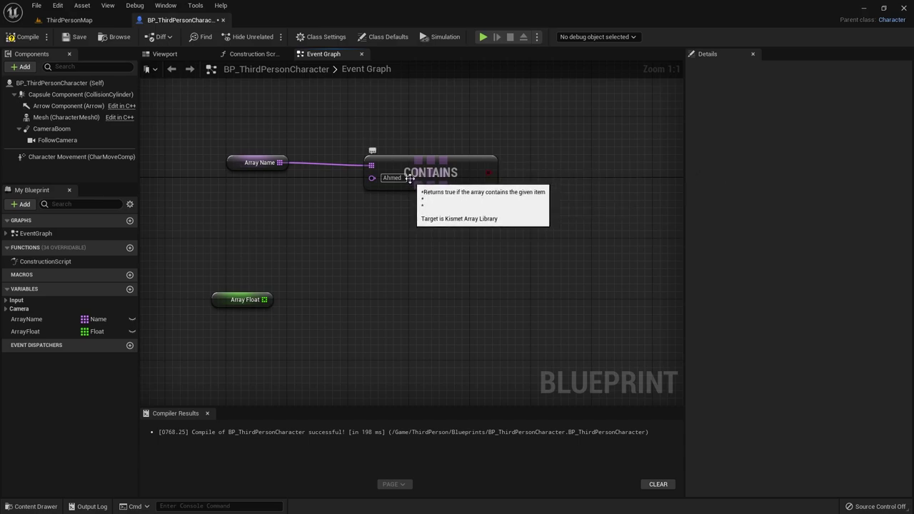
left_click(491, 182)
key("Delete")
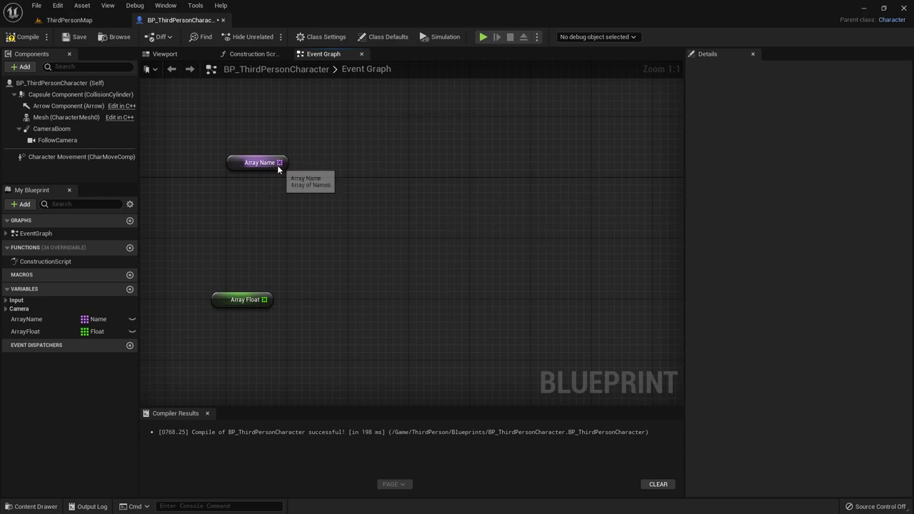
left_click_drag(279, 162, 369, 156)
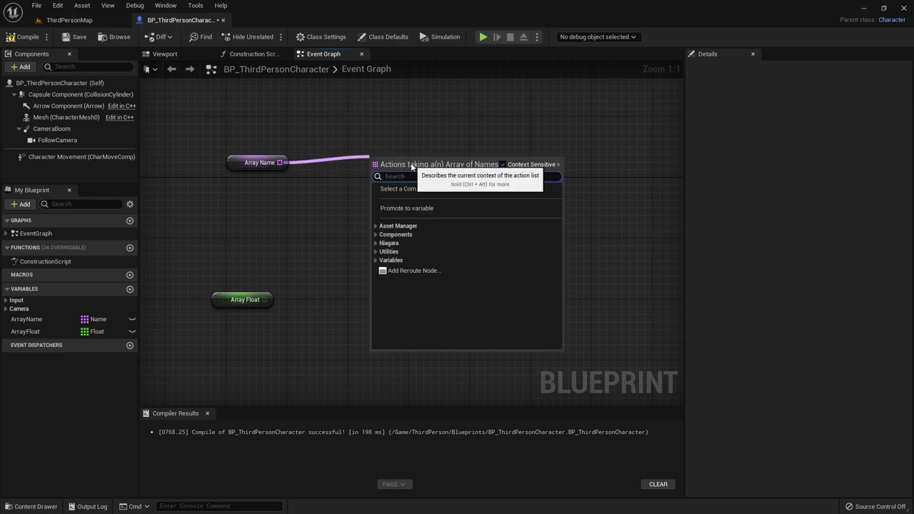
type("Find")
key("Return")
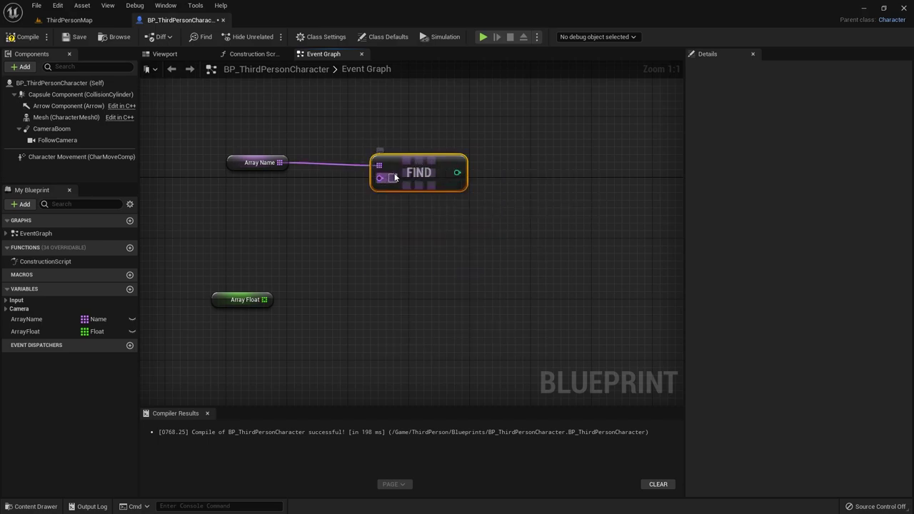
left_click(249, 164)
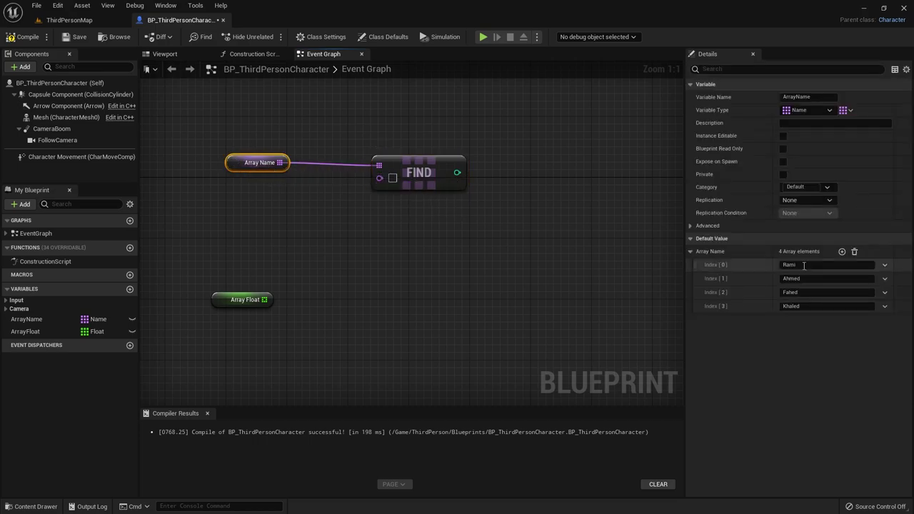
key("ctrl+c")
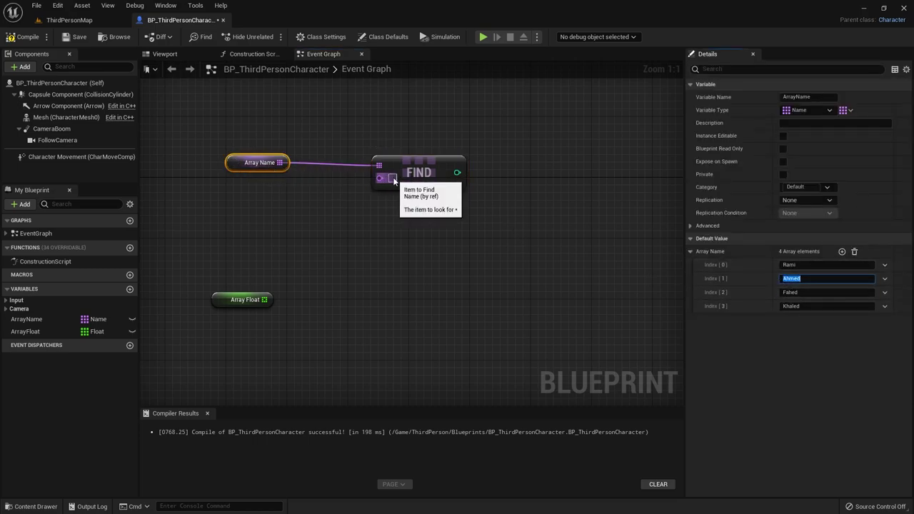
left_click(392, 177)
key("ctrl+v")
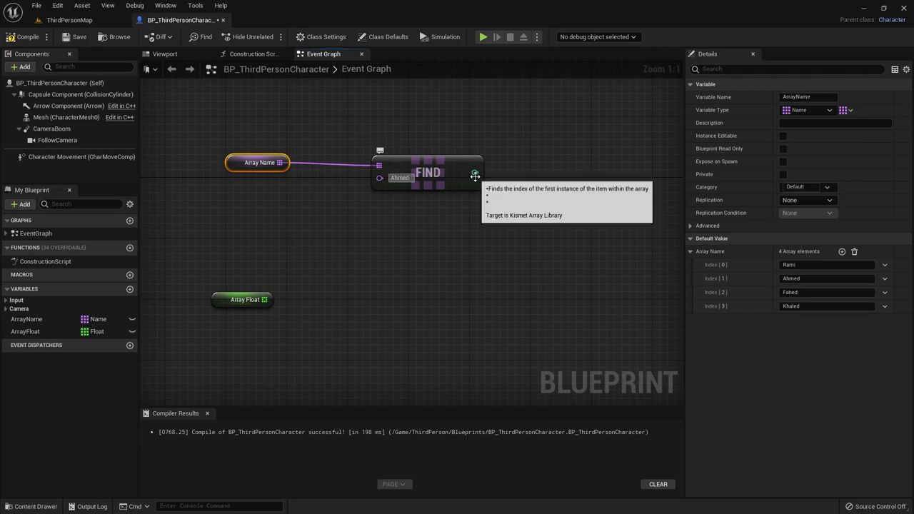
left_click_drag(338, 174, 420, 217)
Step: Delete the Find node, then try and remove a Clear node on Array Name
key("Delete")
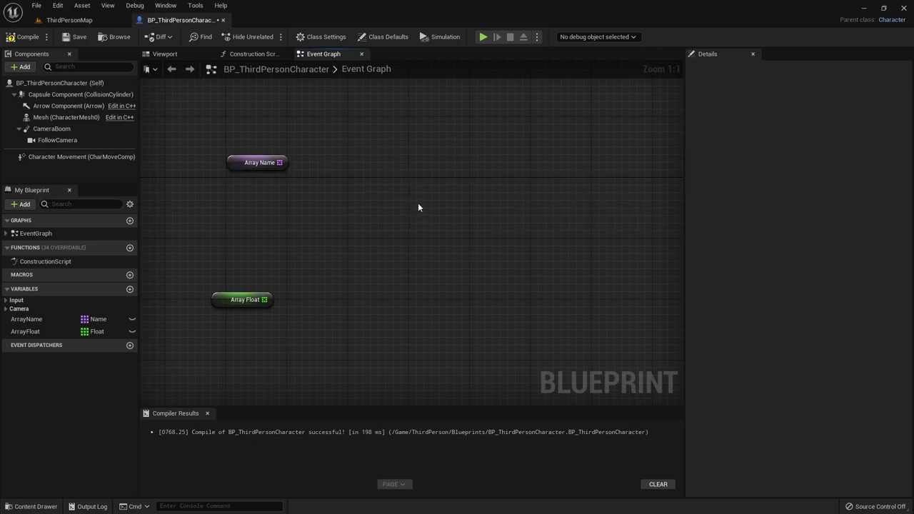
left_click_drag(279, 162, 348, 178)
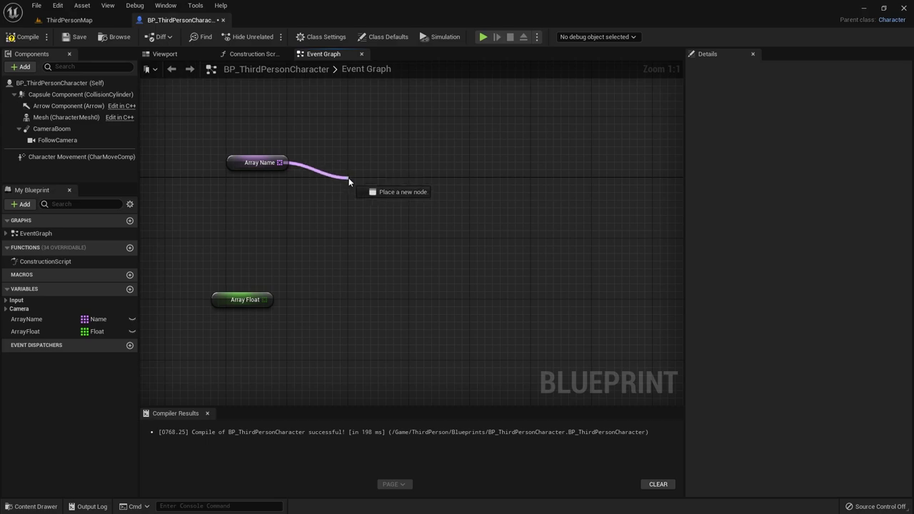
type("Clear")
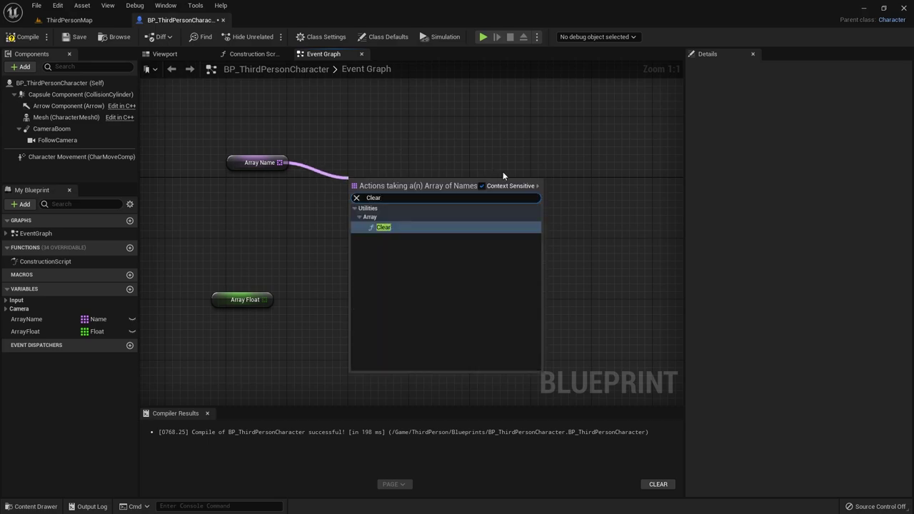
left_click(427, 227)
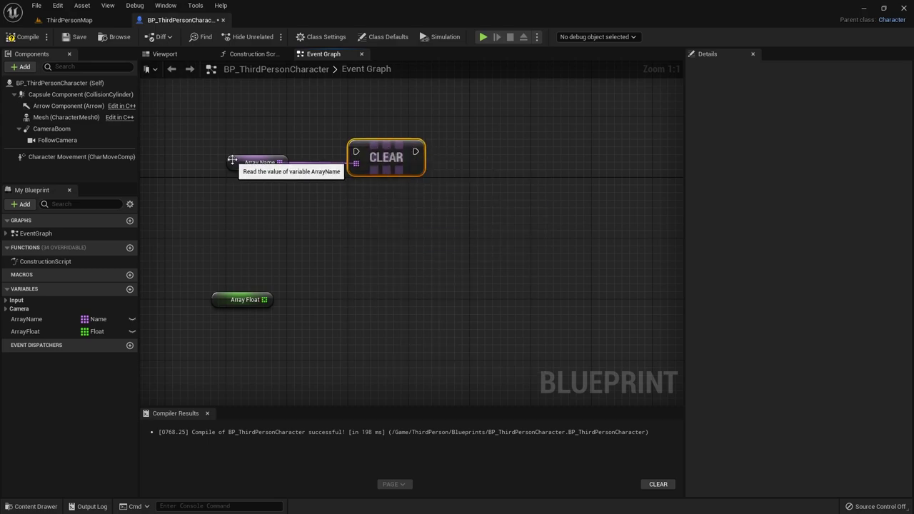
left_click(254, 162)
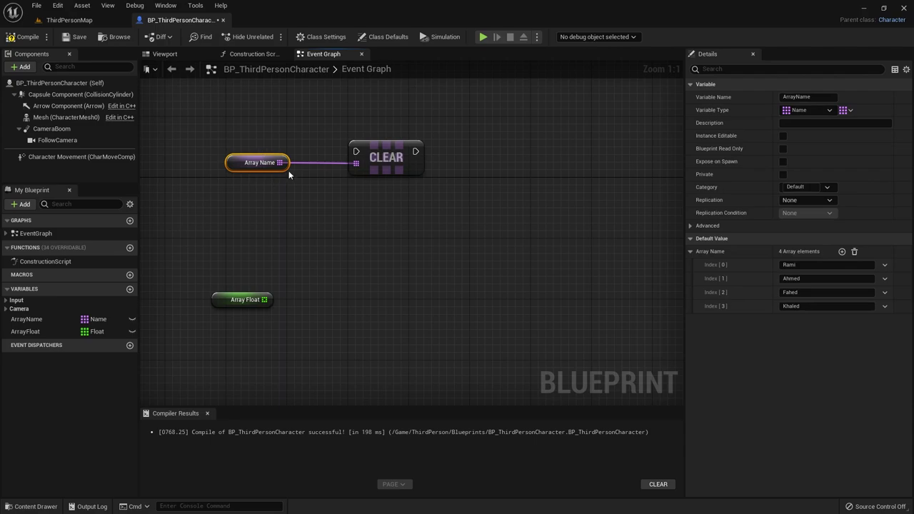
left_click_drag(367, 112, 482, 249)
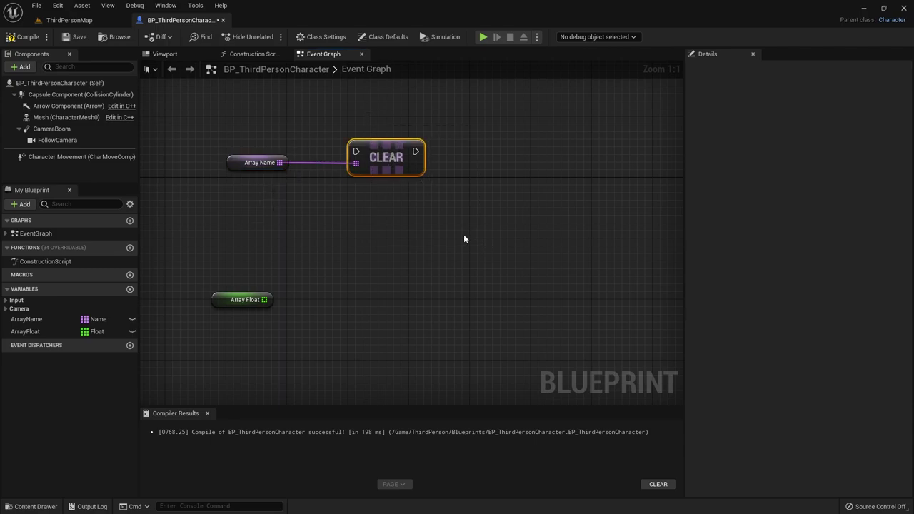
key("Delete")
Step: Try and remove a Length node on Array Name, then move Array Float up near it
left_click_drag(280, 162, 366, 159)
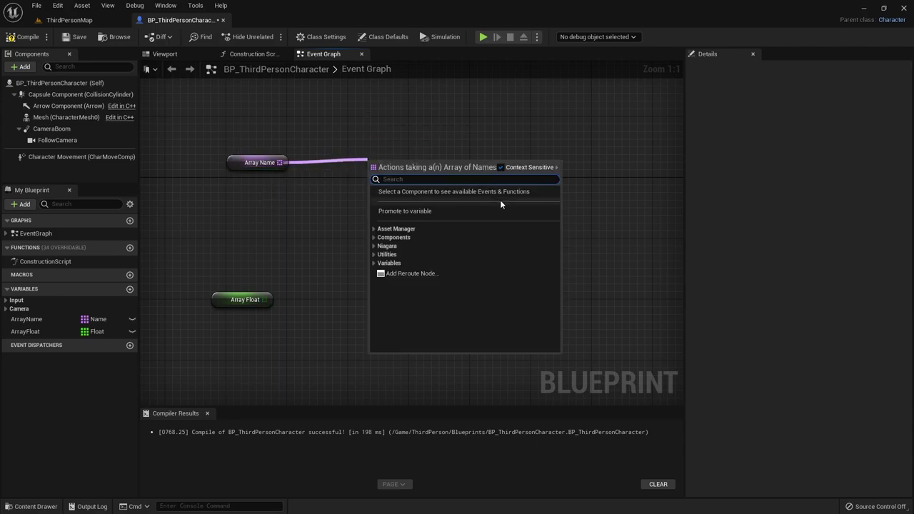
type("L")
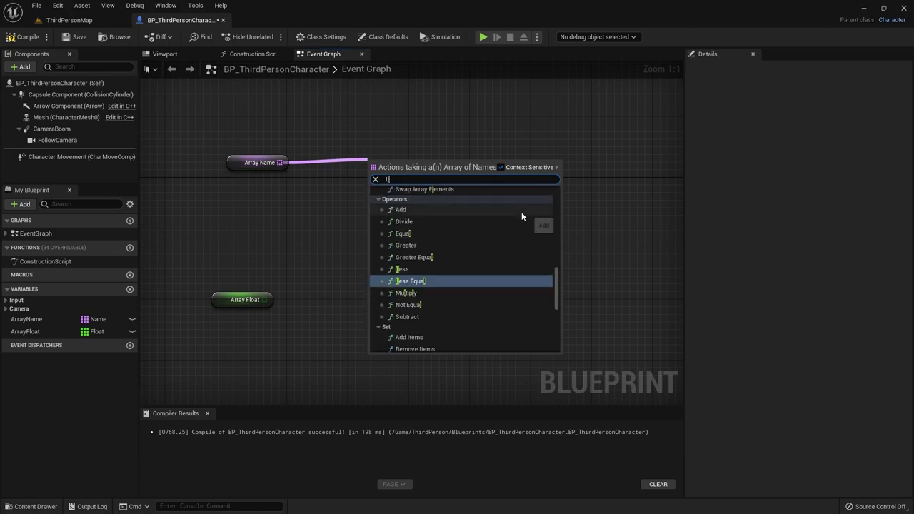
type("ength")
key("Return")
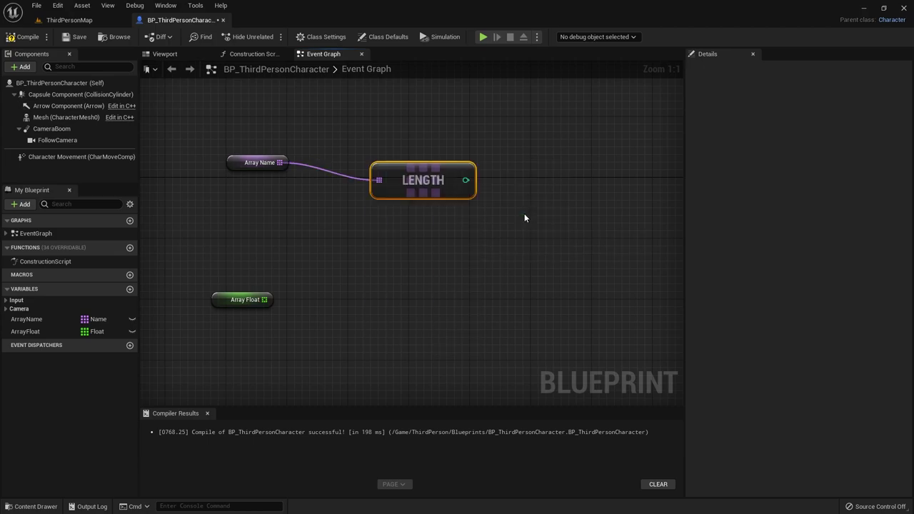
left_click_drag(467, 172, 452, 156)
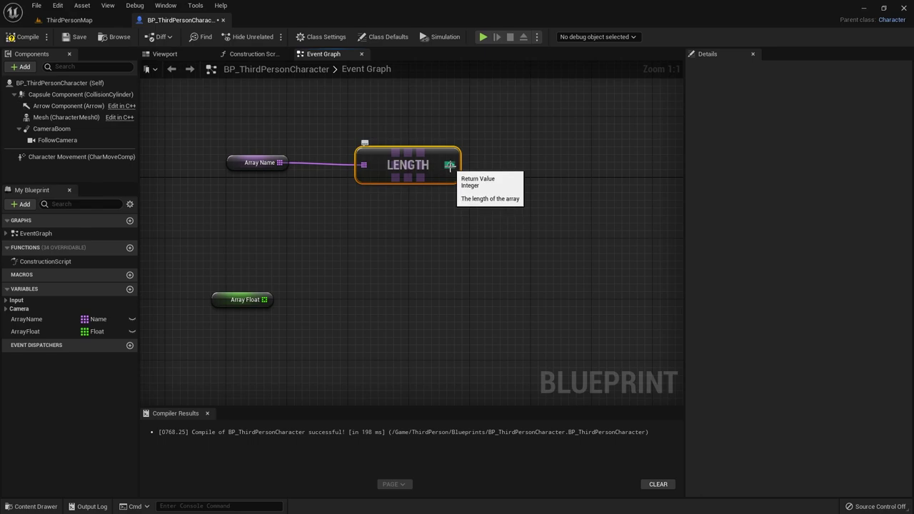
left_click(229, 164)
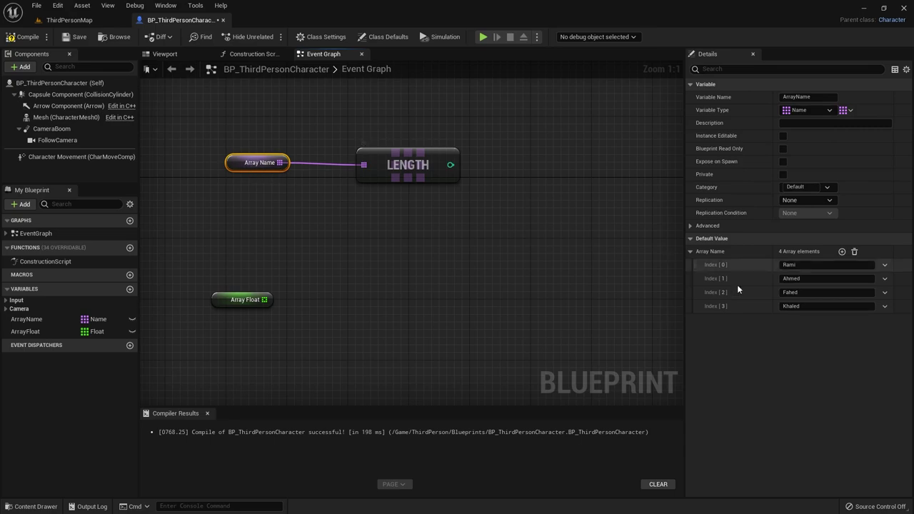
left_click_drag(380, 140, 452, 197)
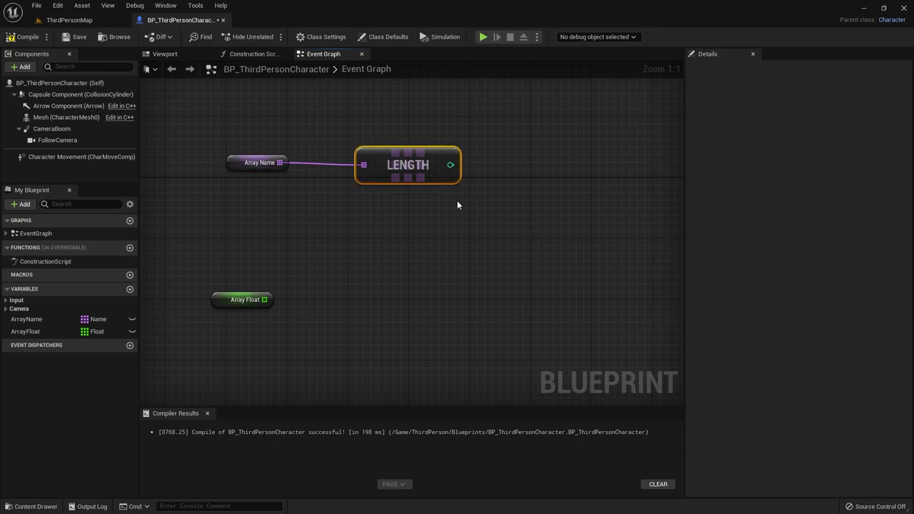
key("Delete")
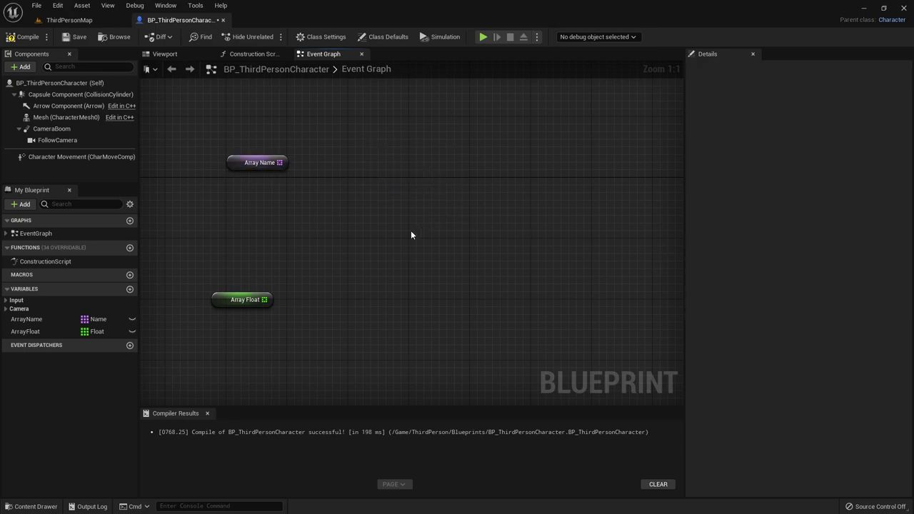
mouse_move(221, 298)
left_mouse_down()
mouse_move(238, 223)
mouse_move(373, 170)
left_mouse_up()
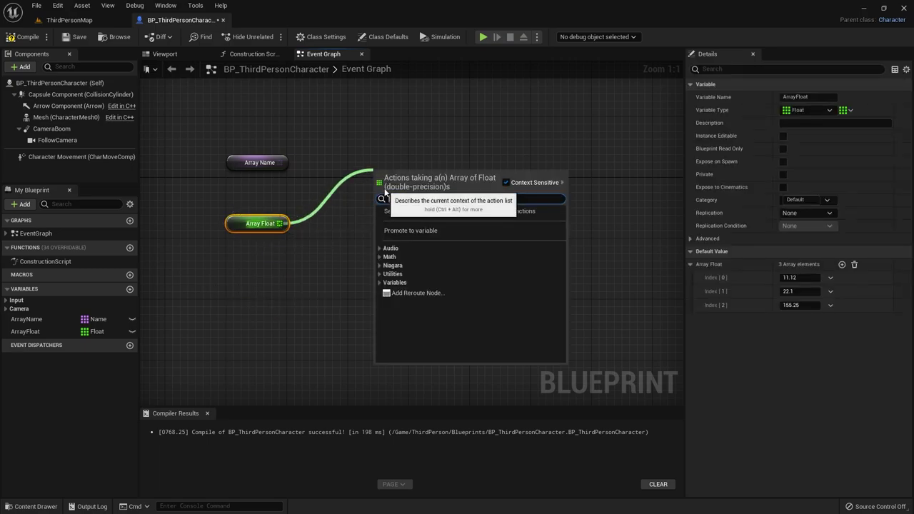
Step: Add Remove Index and Remove nodes fed by Array Float and move them higher
type("re")
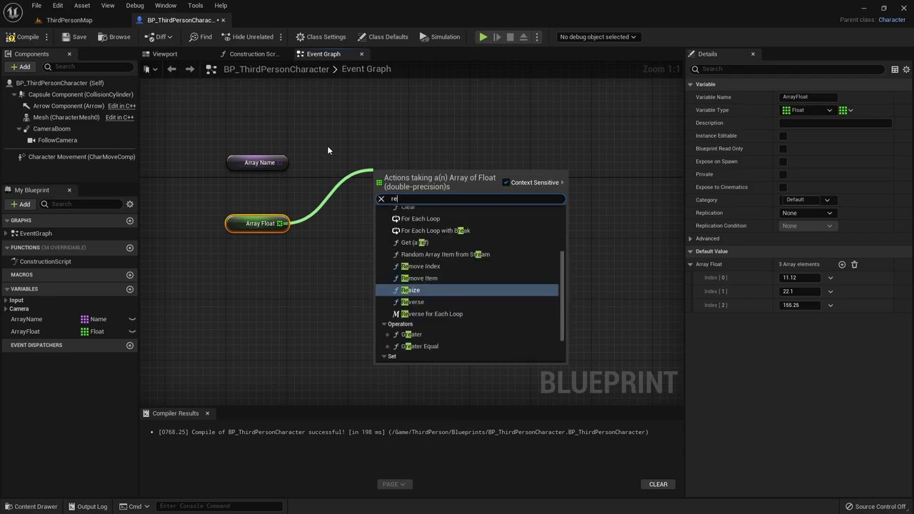
type("move")
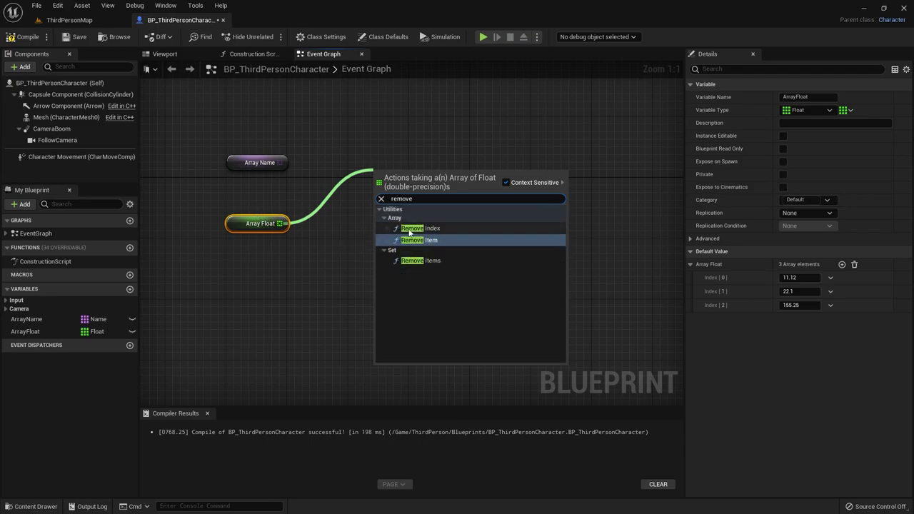
left_click(422, 228)
left_click_drag(281, 223, 367, 242)
type("remove")
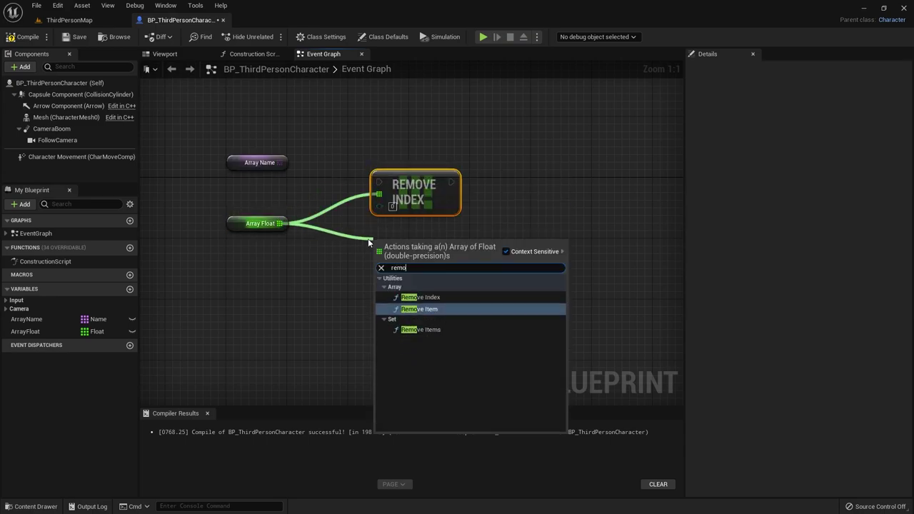
left_click(411, 309)
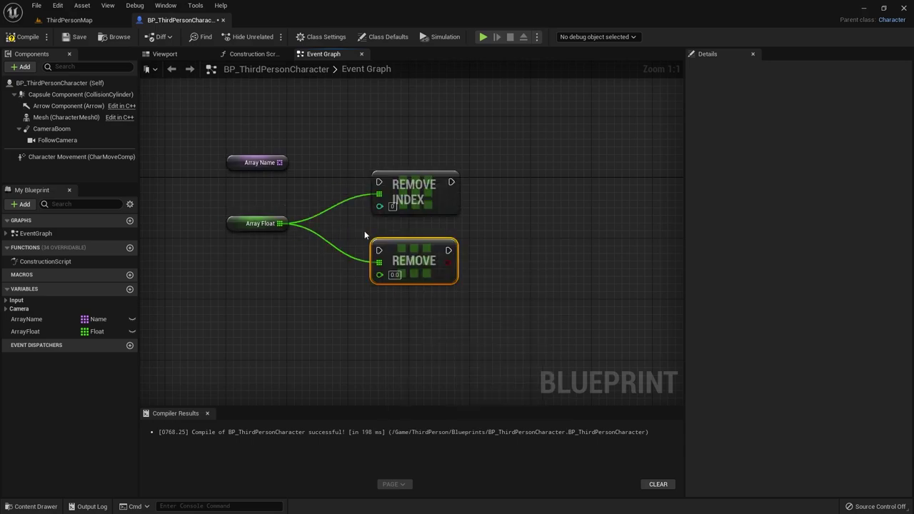
mouse_move(360, 165)
left_mouse_down()
mouse_move(469, 281)
mouse_move(427, 192)
left_mouse_up()
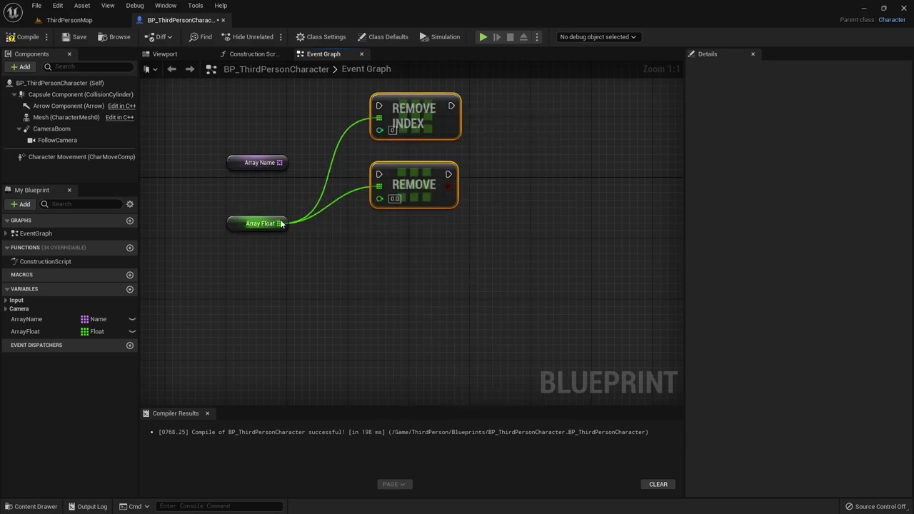
Step: Add Add and AddUnique nodes fed by Array Float
left_click_drag(281, 223, 372, 239)
type("add")
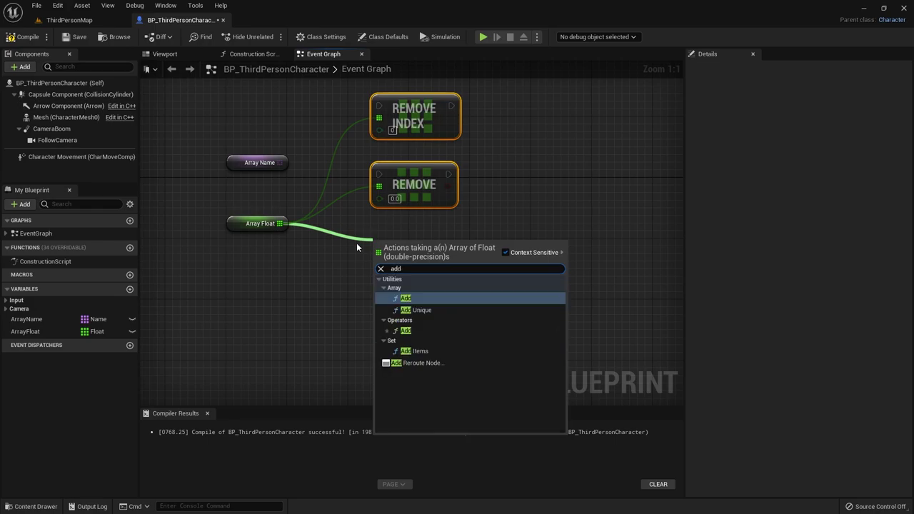
left_click(460, 298)
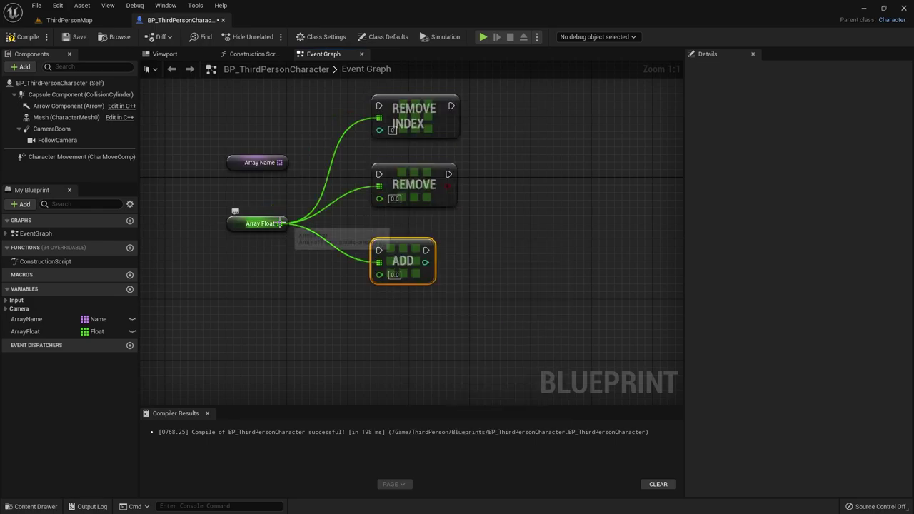
left_click_drag(280, 223, 375, 309)
key("Escape")
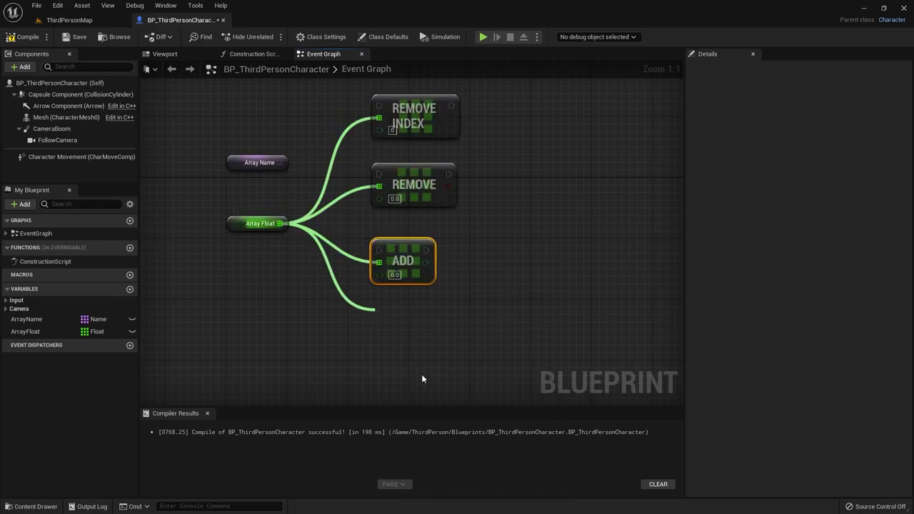
left_click(421, 374)
Step: Add Set Array Elem and Contains nodes fed by Array Float
mouse_move(281, 223)
left_mouse_down()
mouse_move(410, 213)
mouse_move(554, 105)
left_mouse_up()
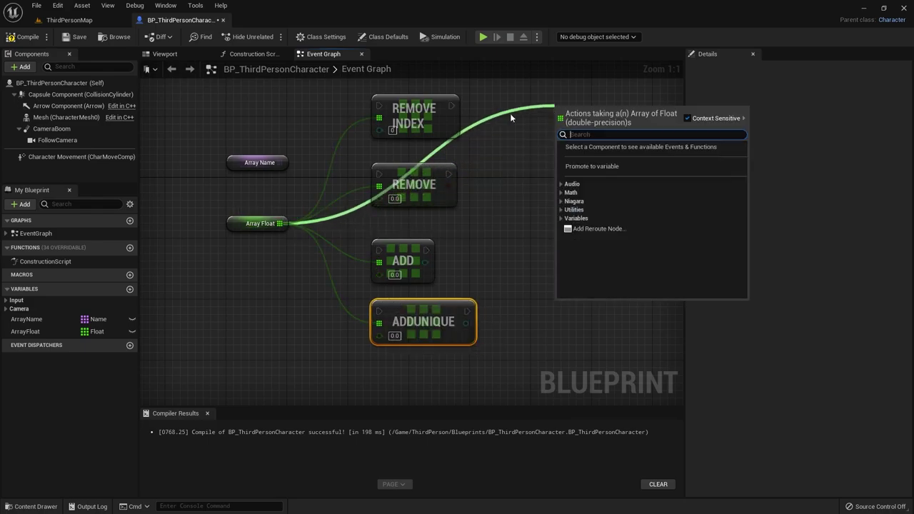
type("set array elem")
key("Return")
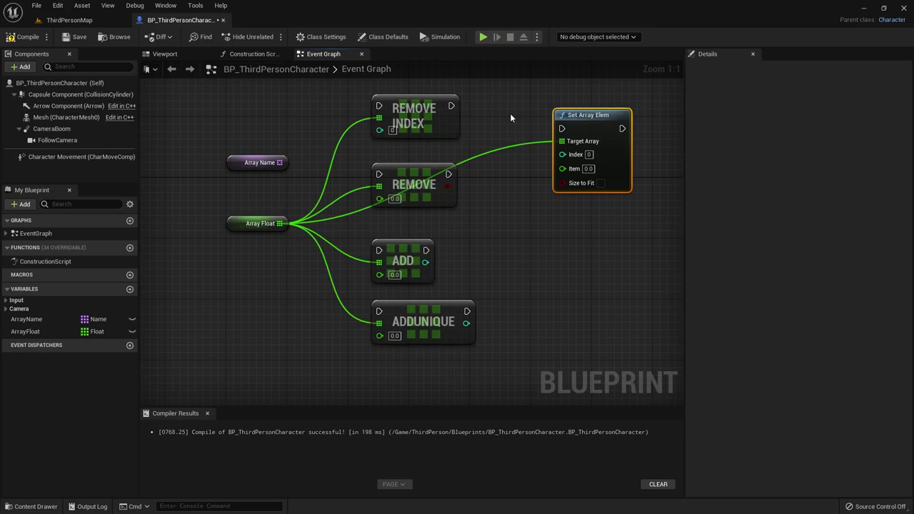
left_click_drag(278, 225, 546, 227)
type("contains")
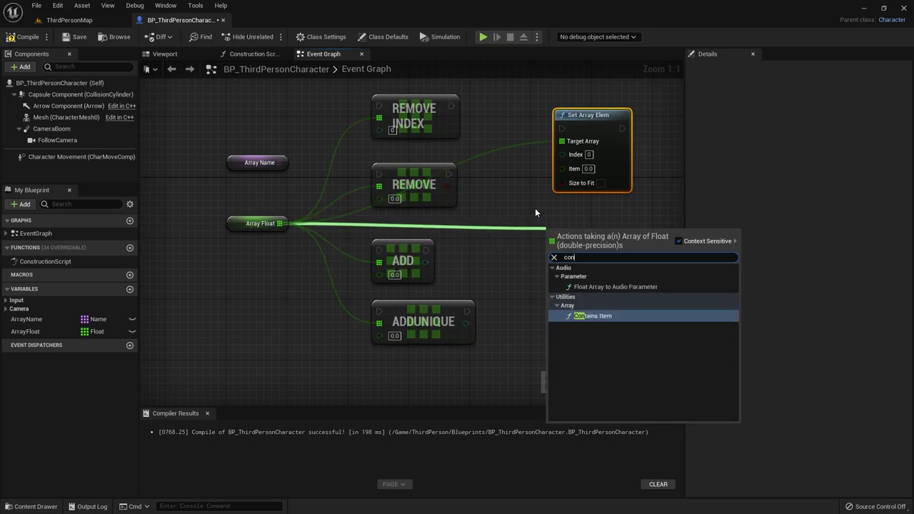
key("Return")
left_click_drag(615, 231, 572, 211)
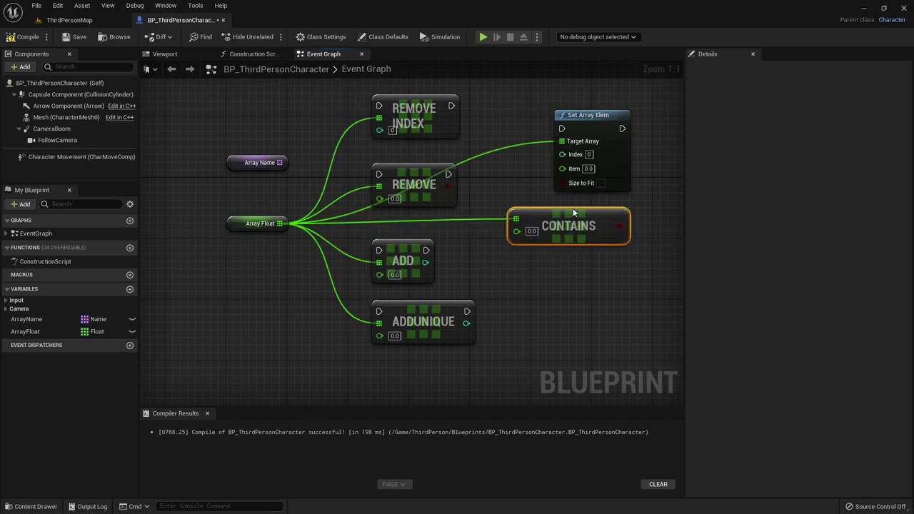
Step: Add Find and Clear nodes fed by Array Float
left_click_drag(292, 223, 517, 263)
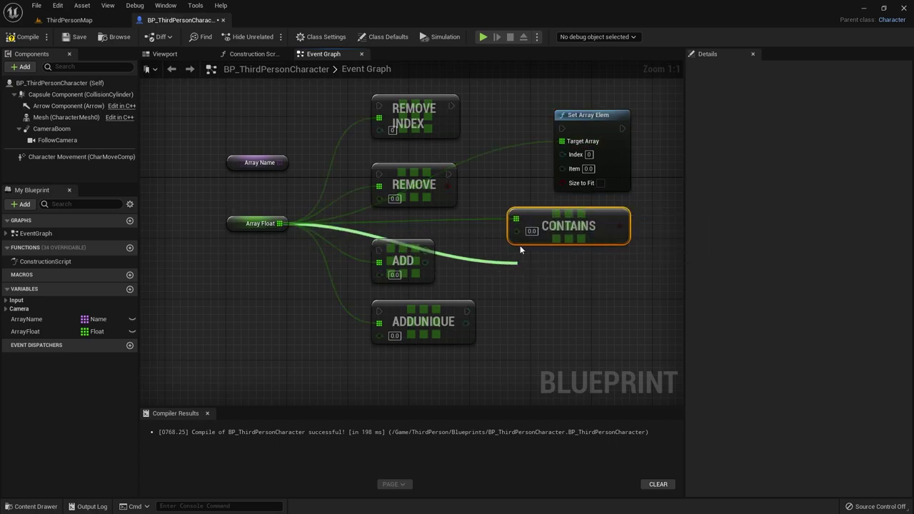
type("find")
key("Return")
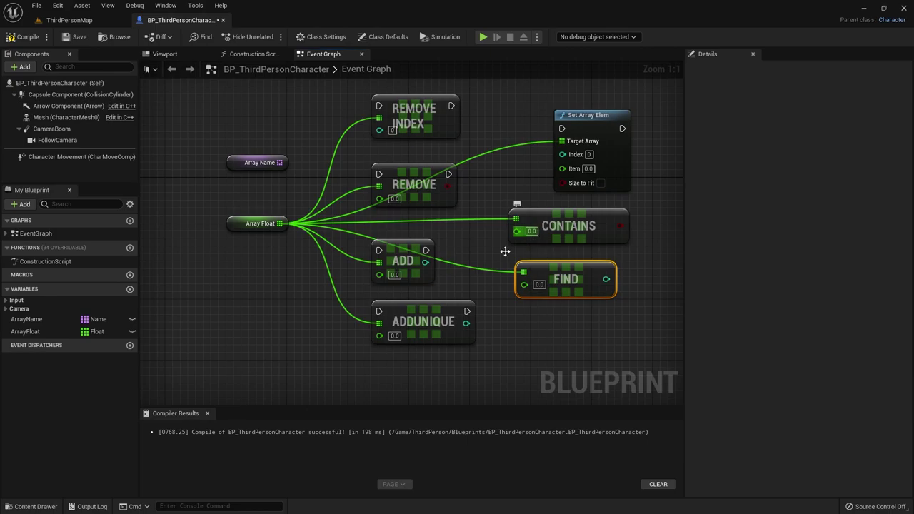
left_click_drag(281, 224, 535, 319)
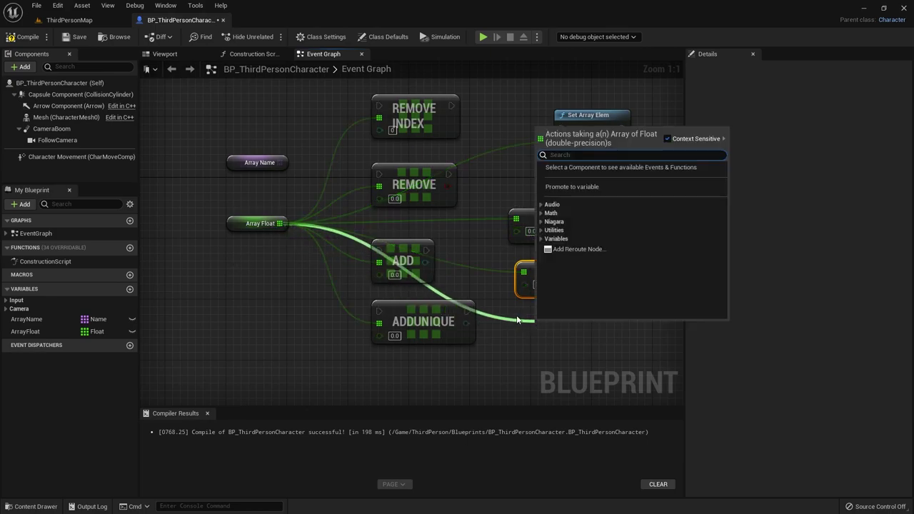
type("clear")
key("Return")
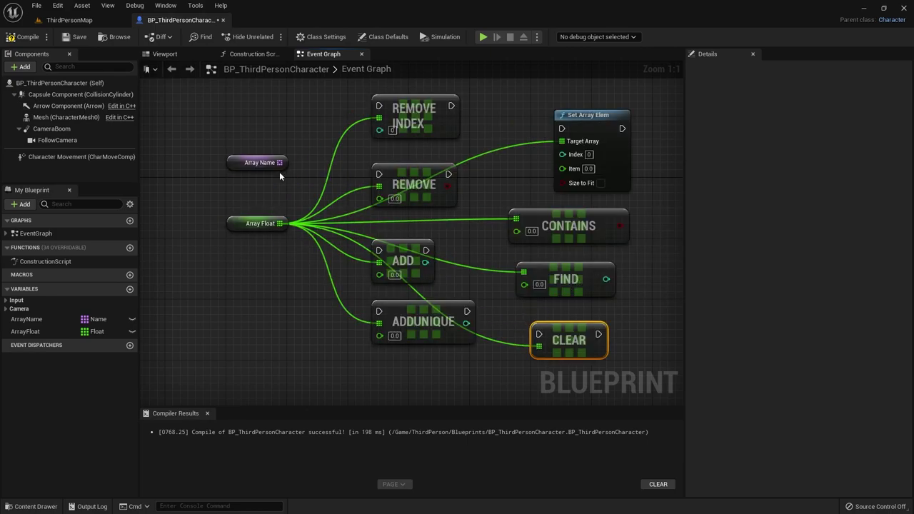
Step: Add a Length node on Array Float and select all the array function nodes
left_click_drag(281, 223, 407, 369)
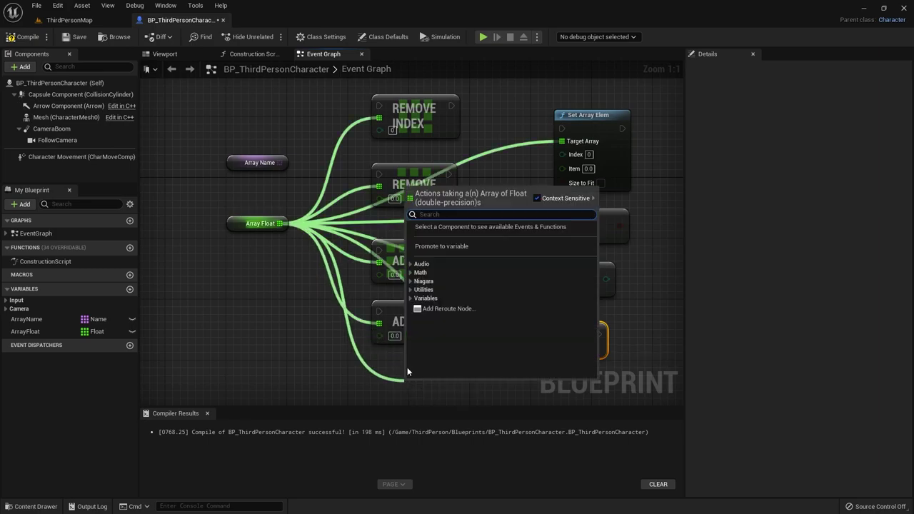
type("length")
key("Return")
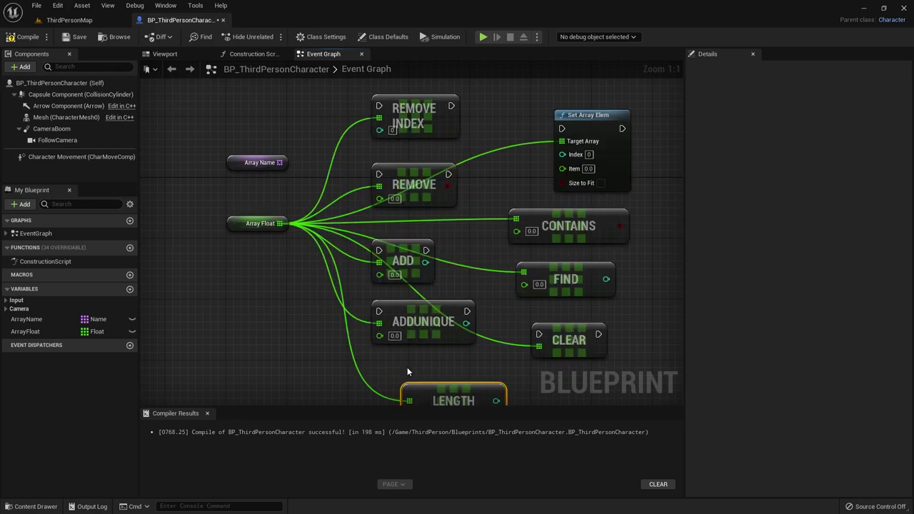
left_click_drag(438, 382, 422, 359)
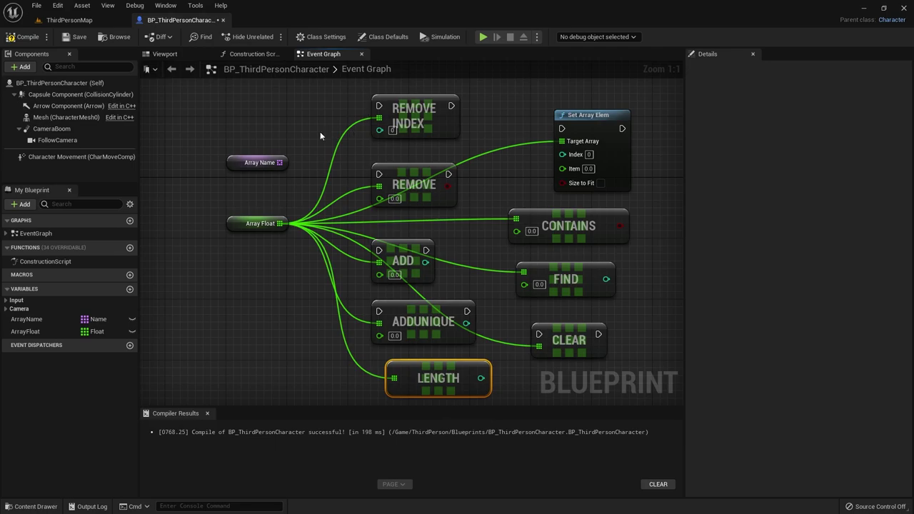
left_click_drag(346, 99, 620, 373)
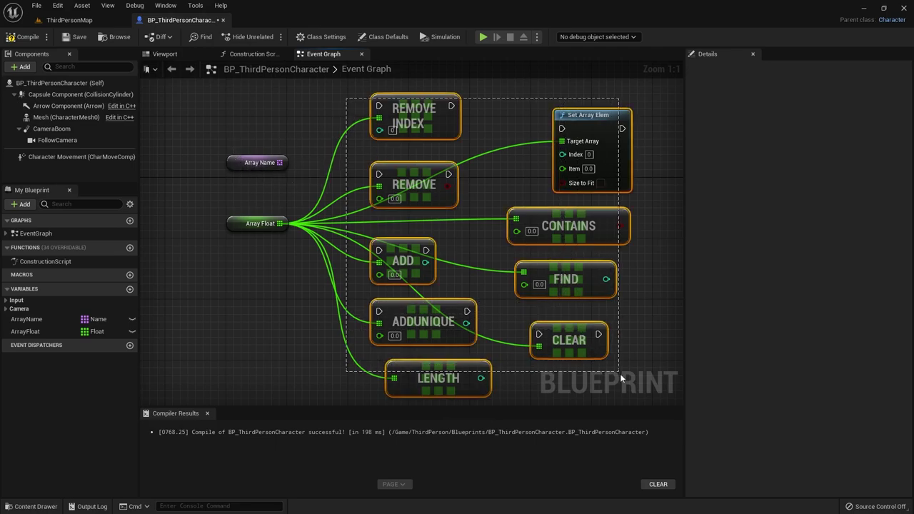
Step: Add a Get (a copy) node fed by Array Float
left_click(651, 312)
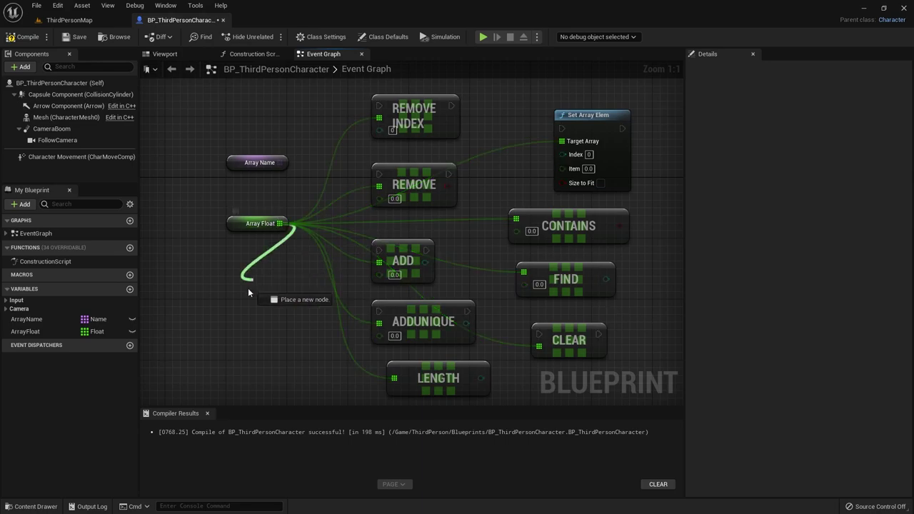
left_click_drag(279, 224, 248, 288)
type("get")
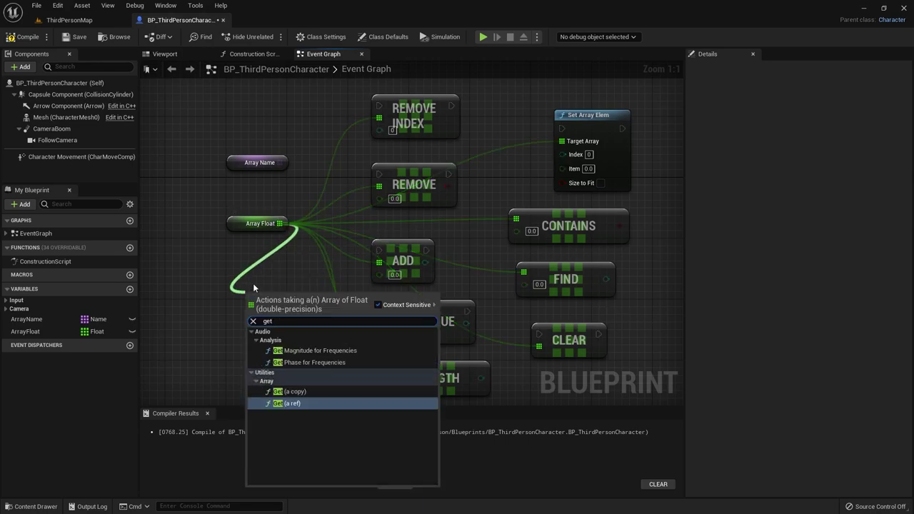
left_click(304, 392)
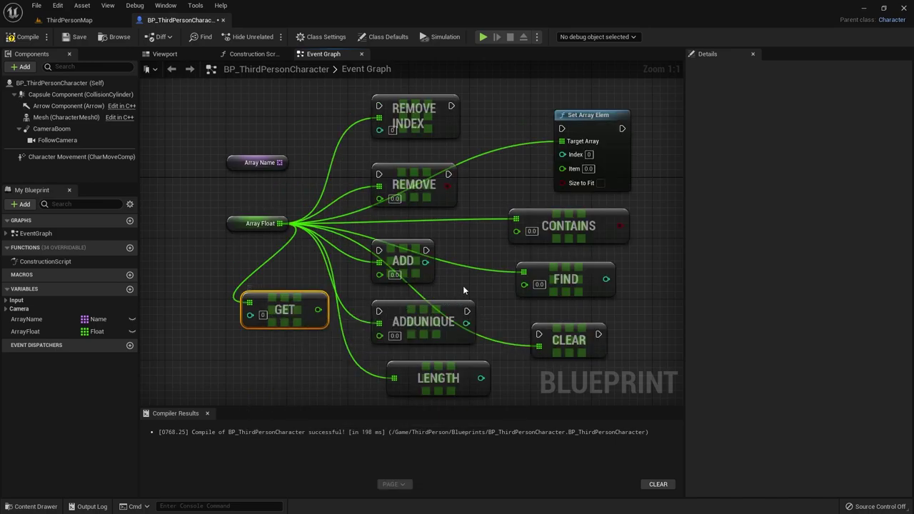
left_click_drag(297, 305, 319, 306)
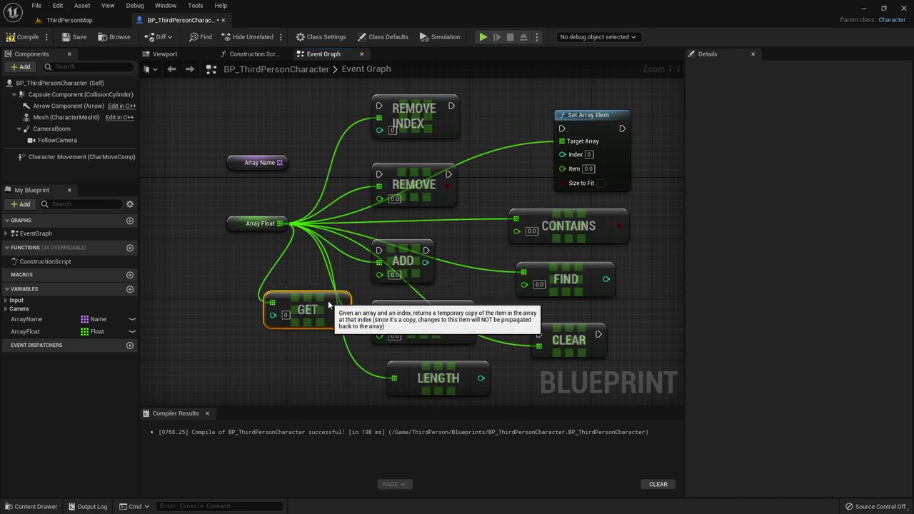
Step: Marquee-select all the Array Float function nodes and delete them
left_click_drag(314, 90, 584, 378)
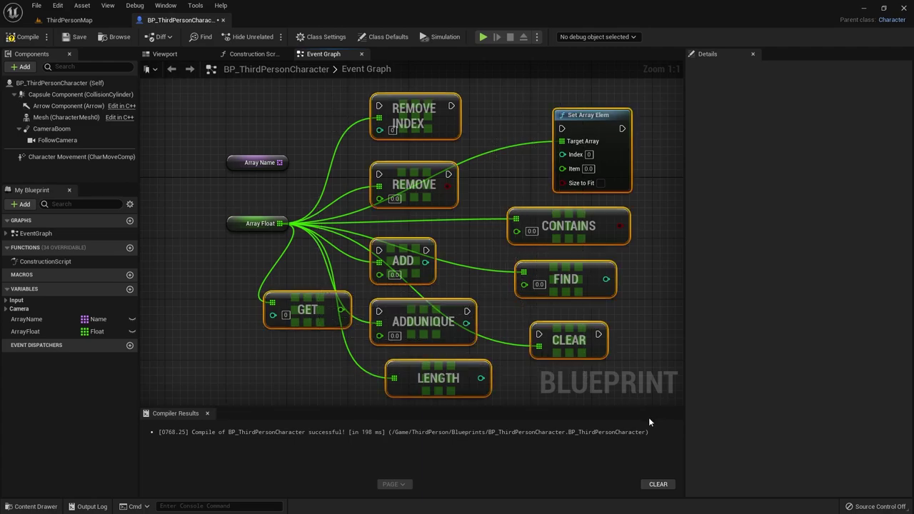
left_click(468, 260)
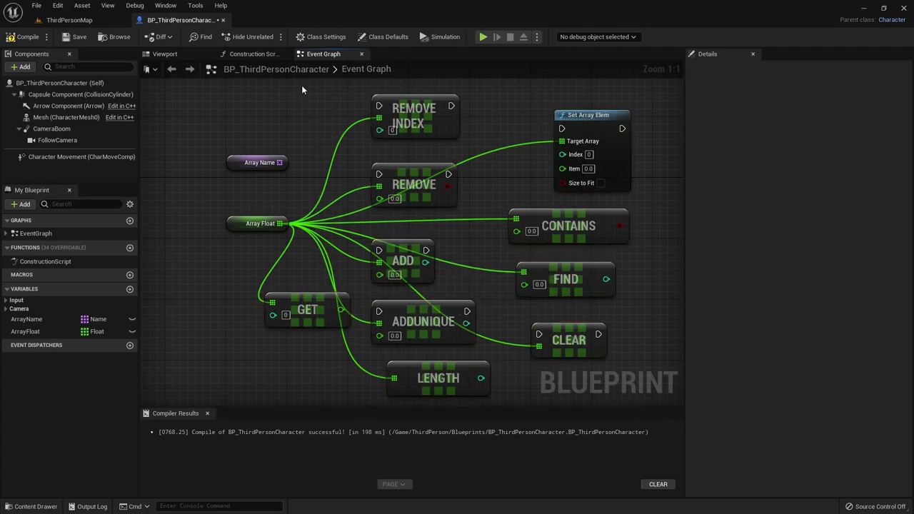
left_click_drag(301, 85, 580, 375)
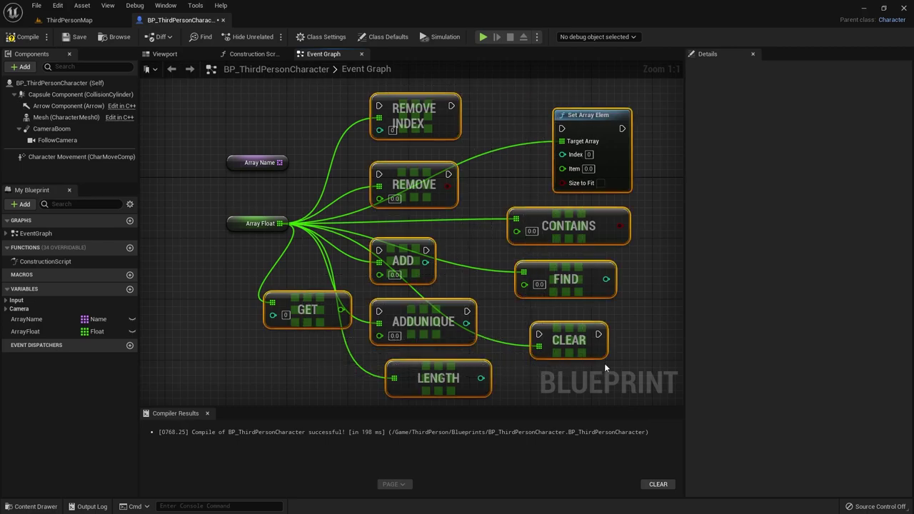
key("Delete")
Step: Delete the Array Float getter and move the Array Name getter lower
left_click_drag(193, 179, 266, 237)
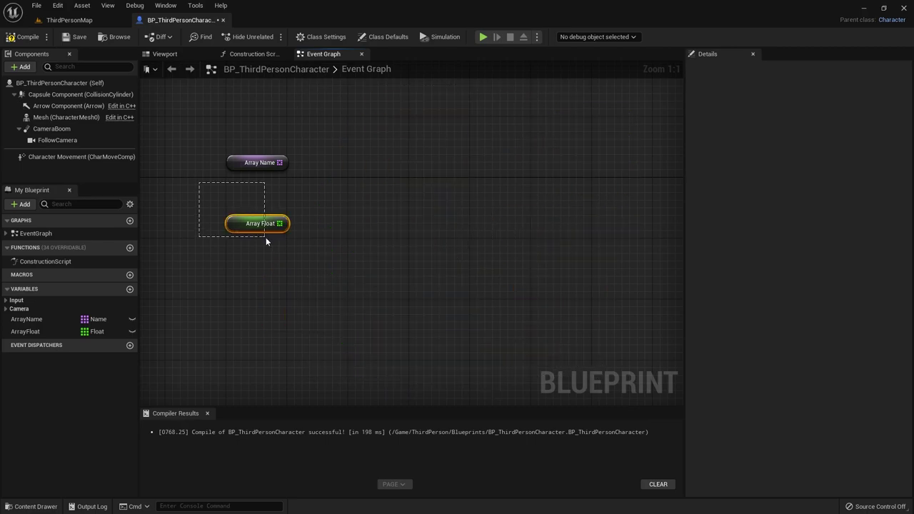
key("Delete")
left_click_drag(257, 163, 265, 231)
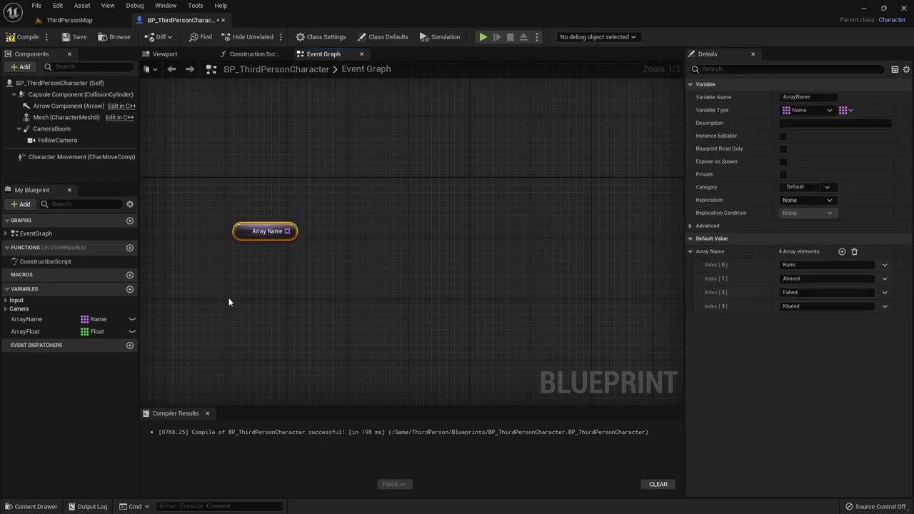
left_click_drag(244, 229, 259, 259)
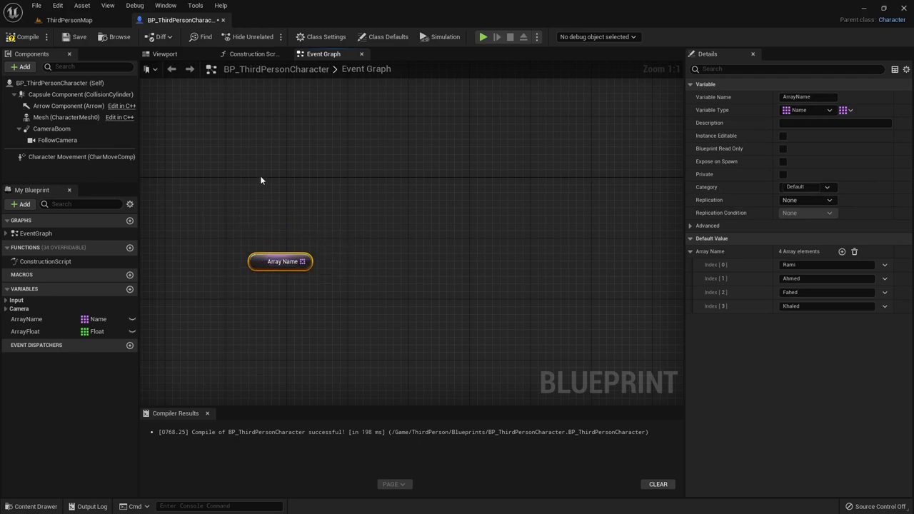
Step: Add an Event BeginPlay node beside the Array Name getter
right_click(261, 180)
type("e")
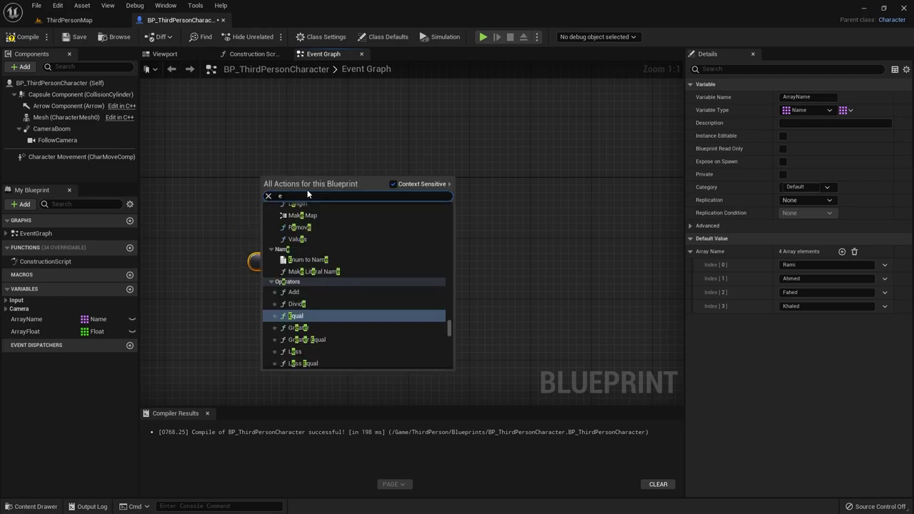
type("vent begi")
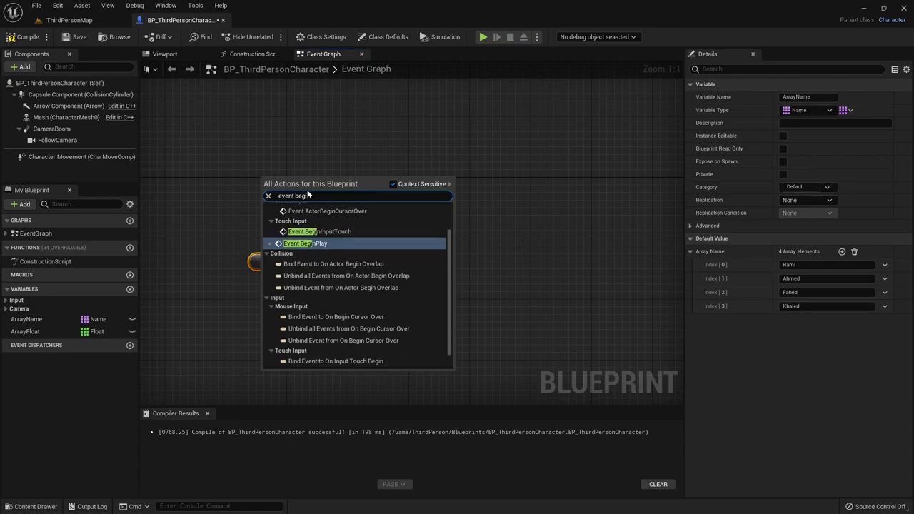
left_click(307, 243)
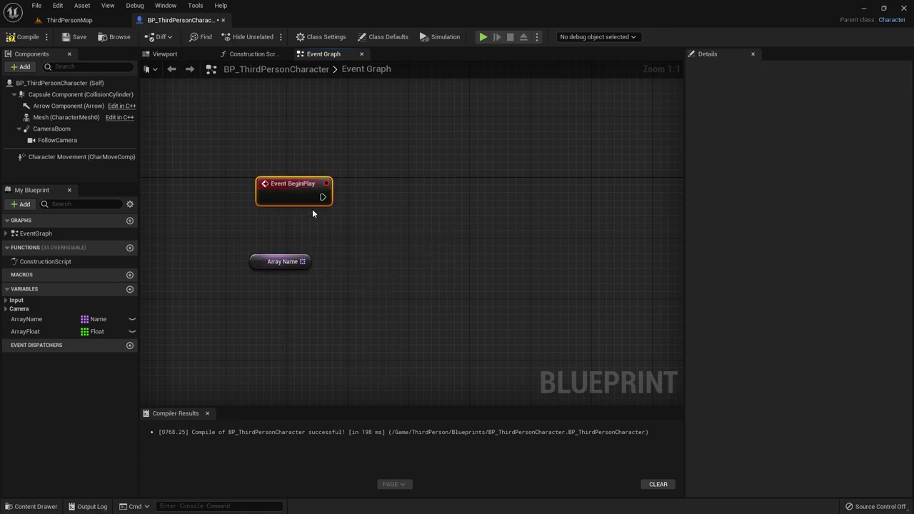
left_click_drag(272, 257, 315, 257)
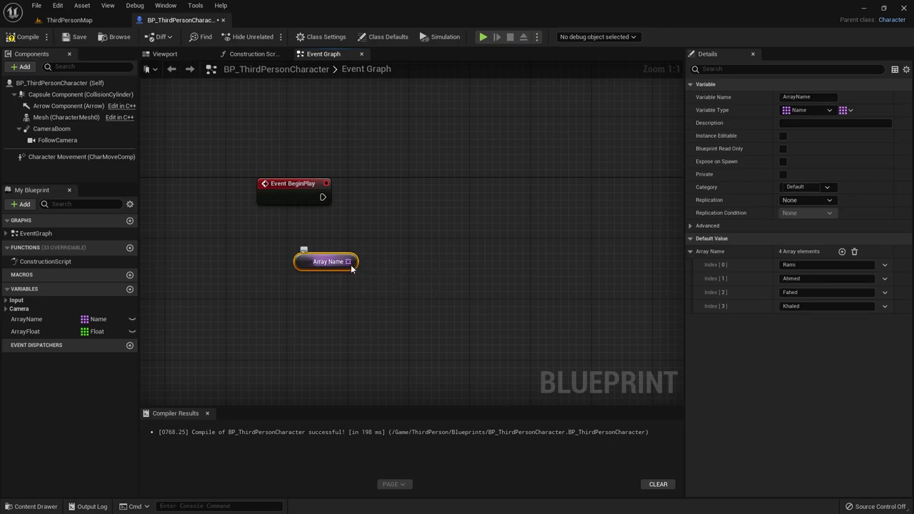
left_click_drag(349, 263, 385, 207)
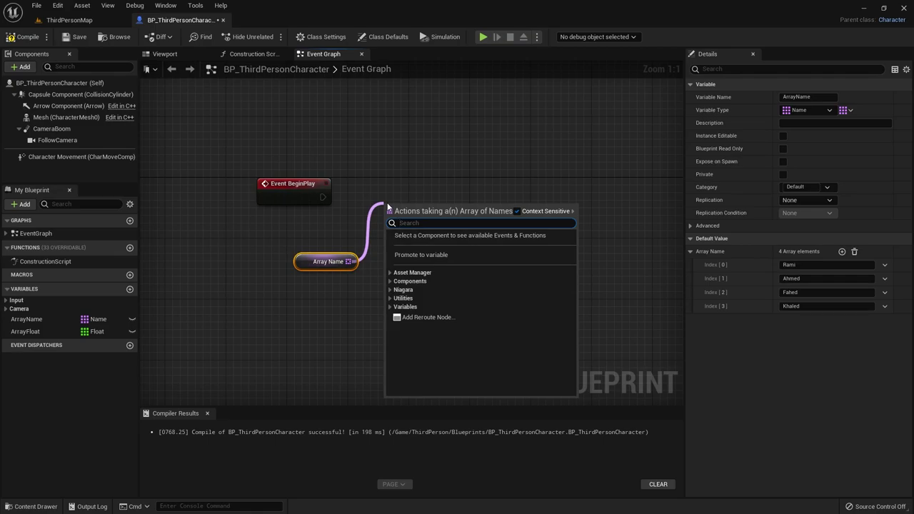
Step: Place a For Each Loop over Array Name, run it from Event BeginPlay, and shift the nodes left
type("for each")
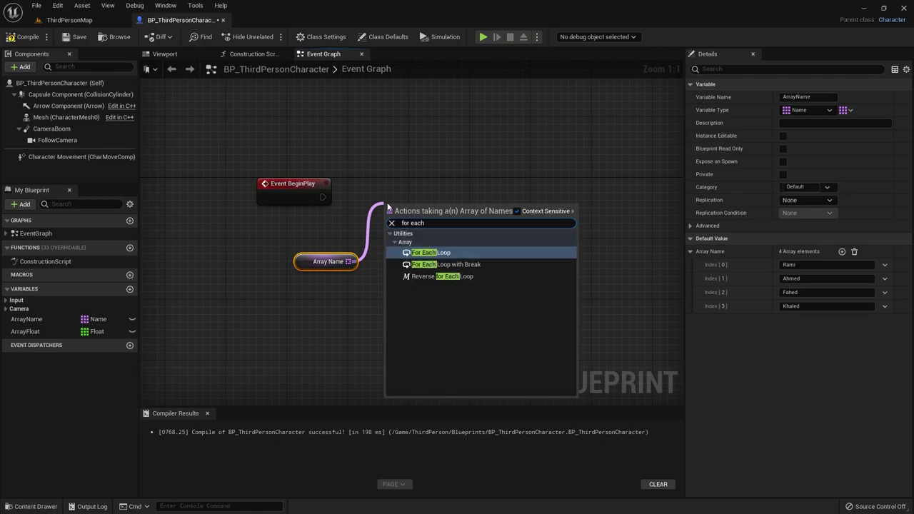
left_click(428, 261)
left_click_drag(436, 208, 449, 186)
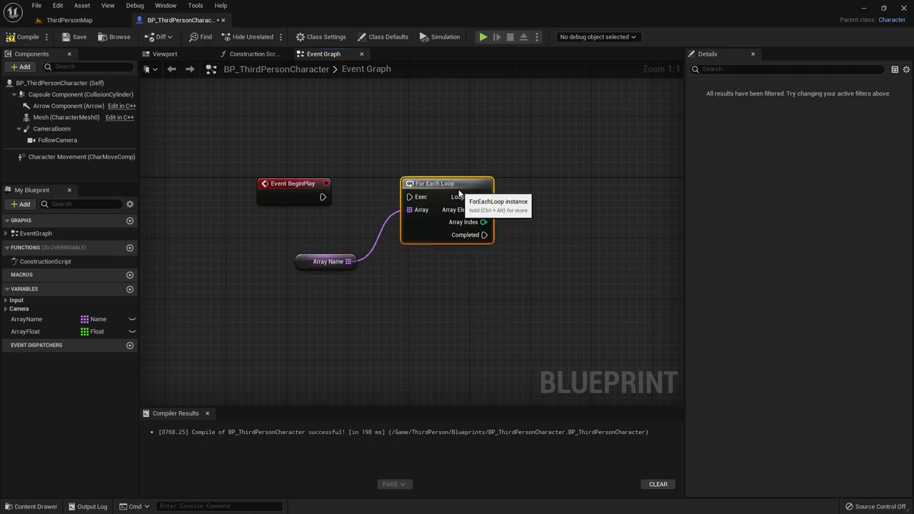
left_click_drag(323, 197, 410, 197)
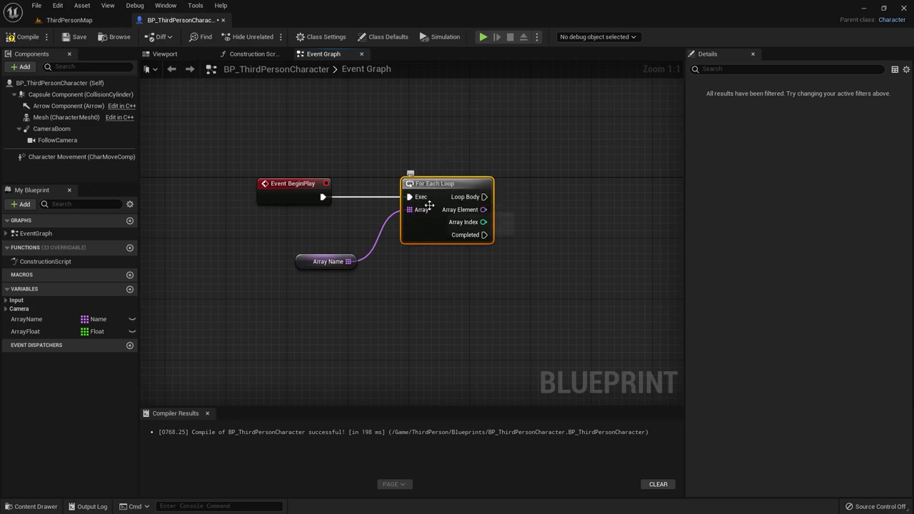
left_click(326, 261)
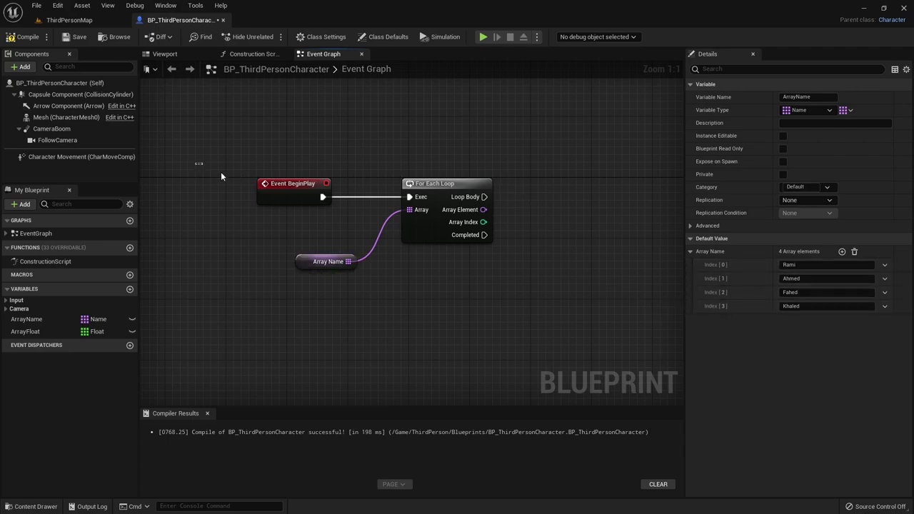
left_click_drag(221, 171, 429, 272)
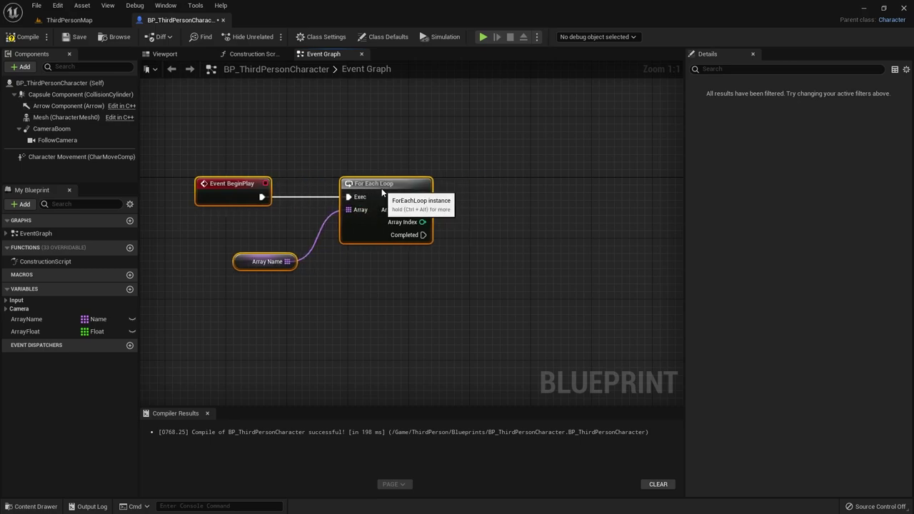
right_click_drag(441, 187, 381, 187)
left_click_drag(423, 196, 488, 196)
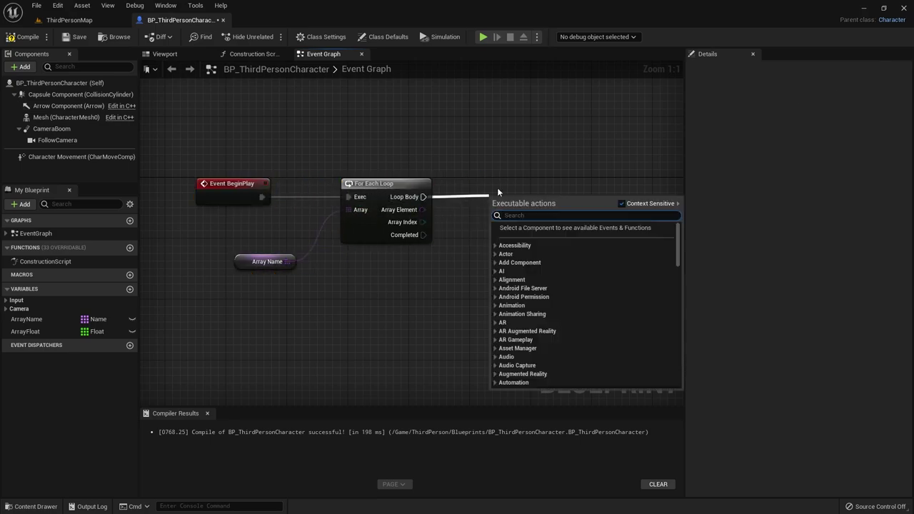
Step: Add a Print String node on Loop Body, save, and test it in Play
type("print")
key("Return")
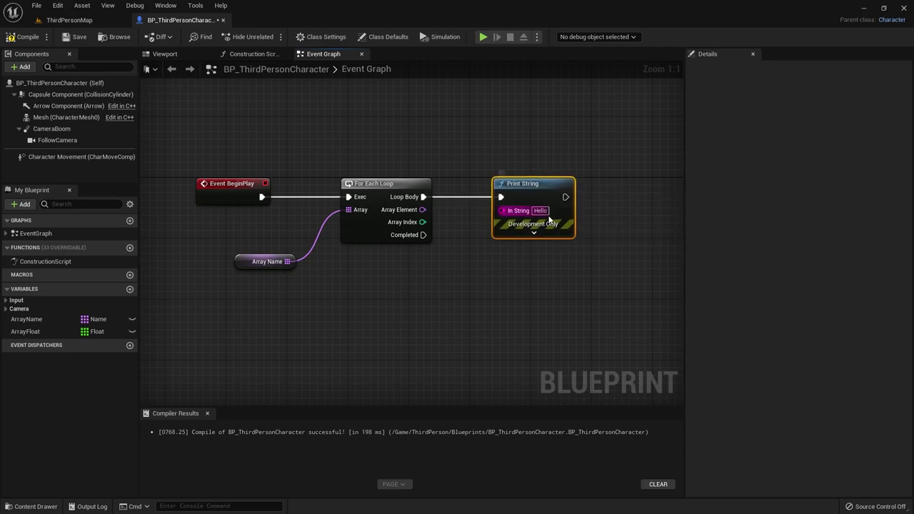
left_click(72, 41)
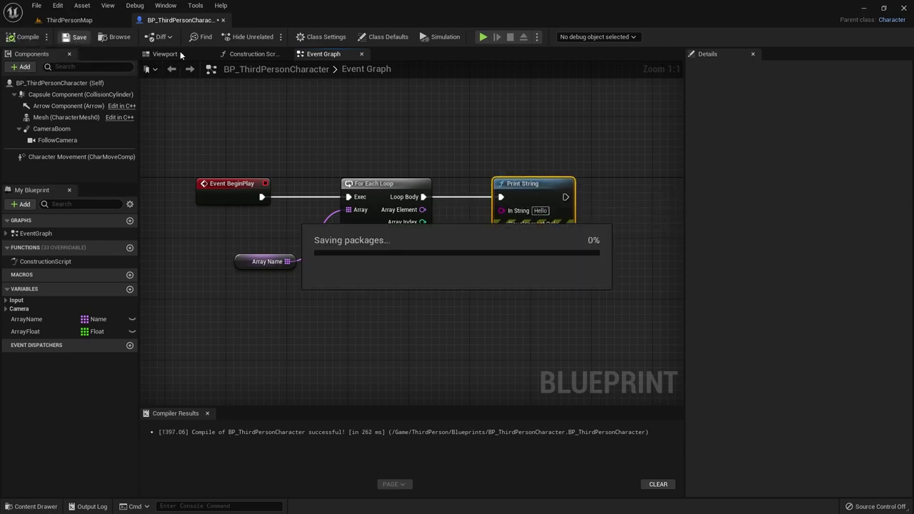
left_click(483, 36)
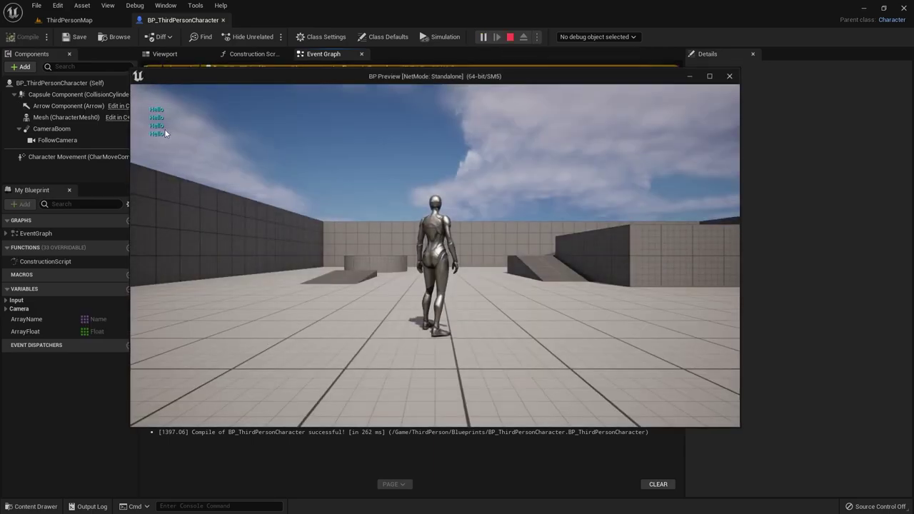
key("Escape")
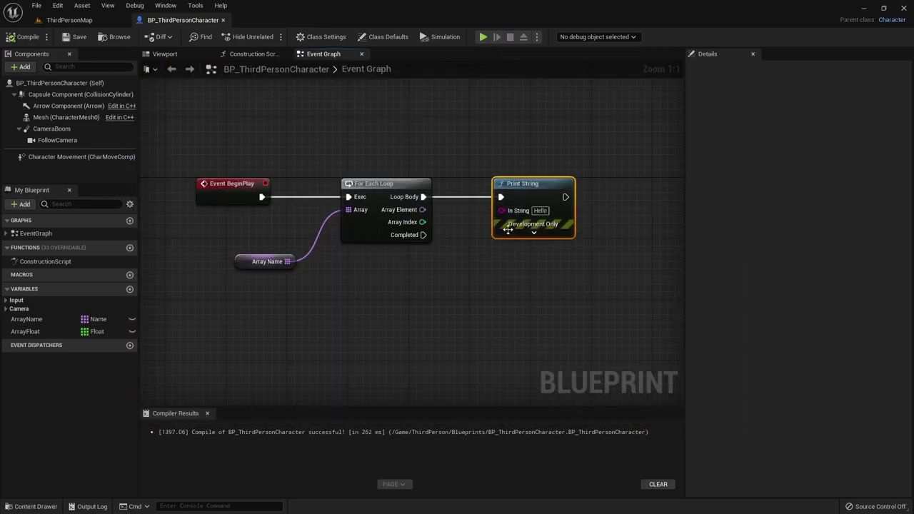
Step: Set the Print String Duration to 15, then compile and save the Blueprint
left_click(539, 294)
left_click(538, 268)
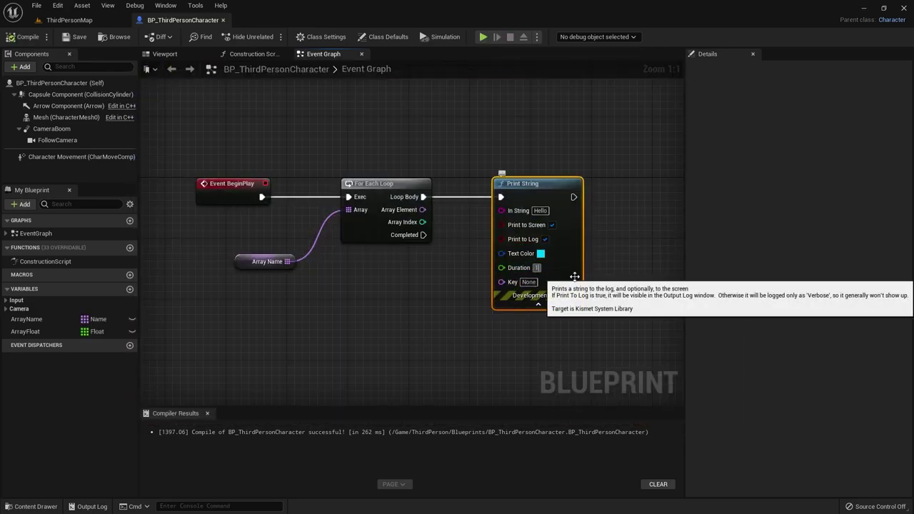
type("5")
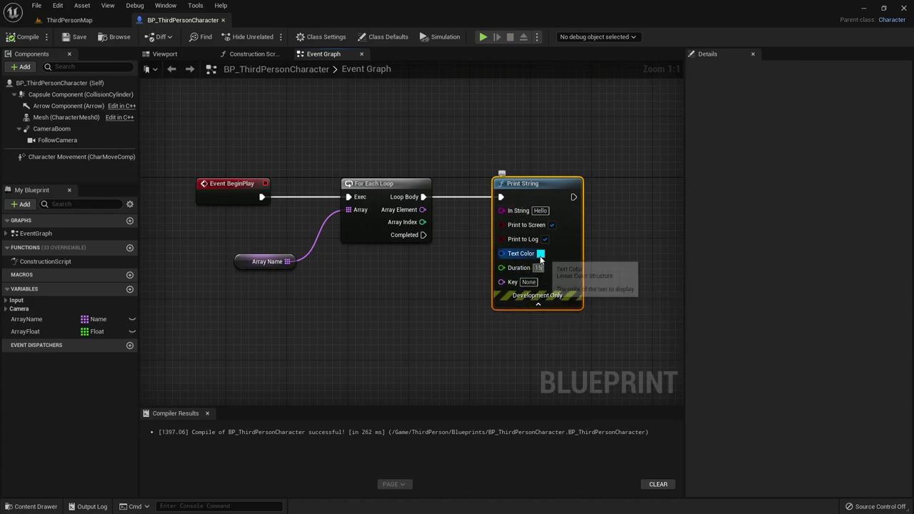
left_click(538, 304)
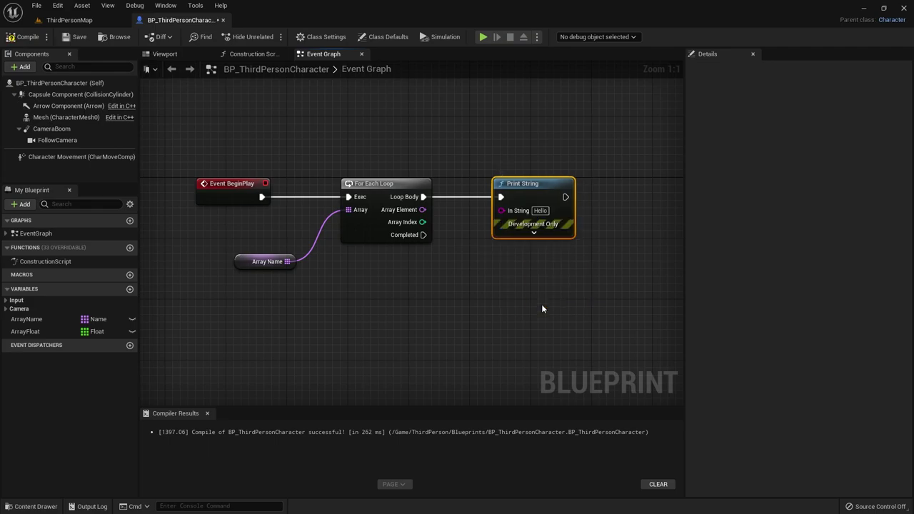
left_click(516, 264)
left_click(23, 36)
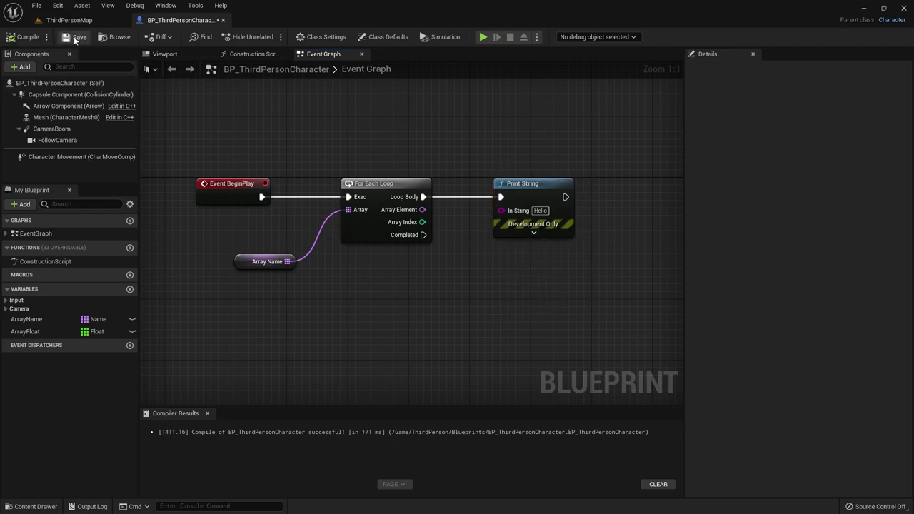
left_click(75, 37)
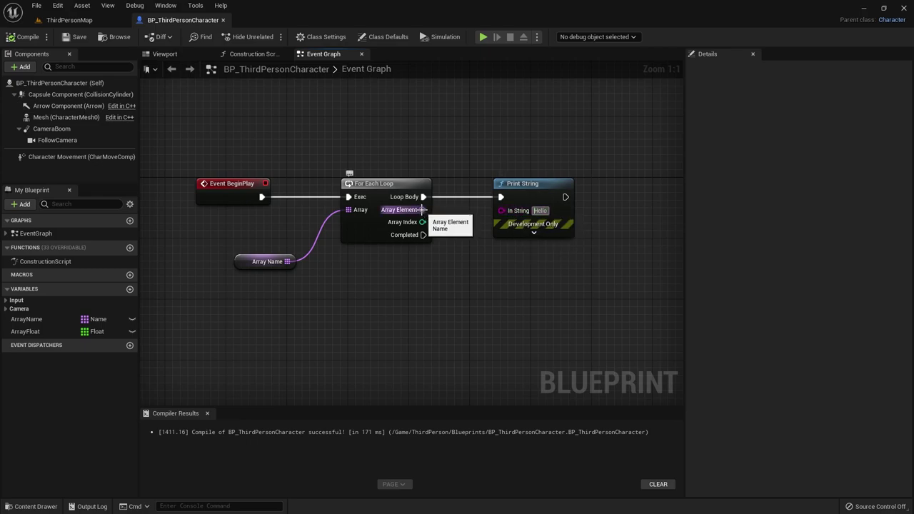
Step: Feed the loop's Array Element into In String via Name-to-String conversion, compile, and test-play
mouse_move(422, 209)
left_mouse_down()
mouse_move(501, 210)
mouse_move(575, 188)
left_mouse_up()
left_click(530, 187, "ctrl")
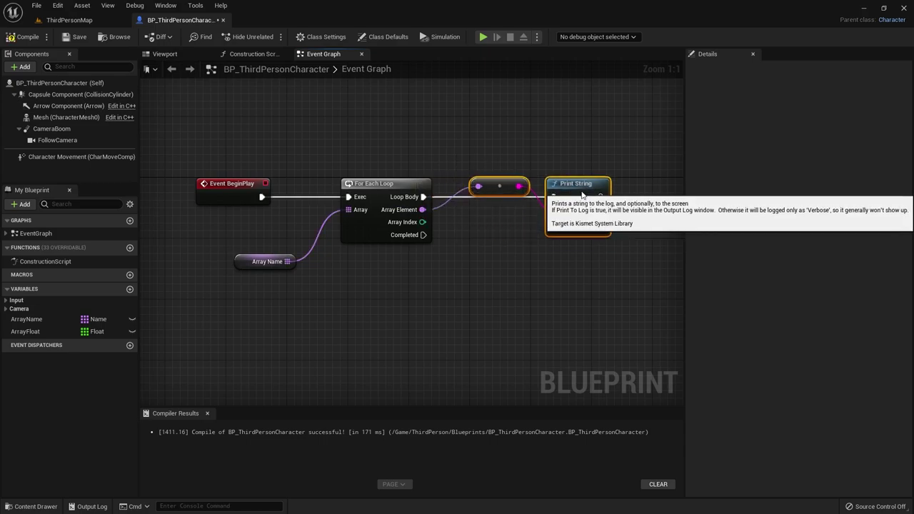
left_click(491, 175)
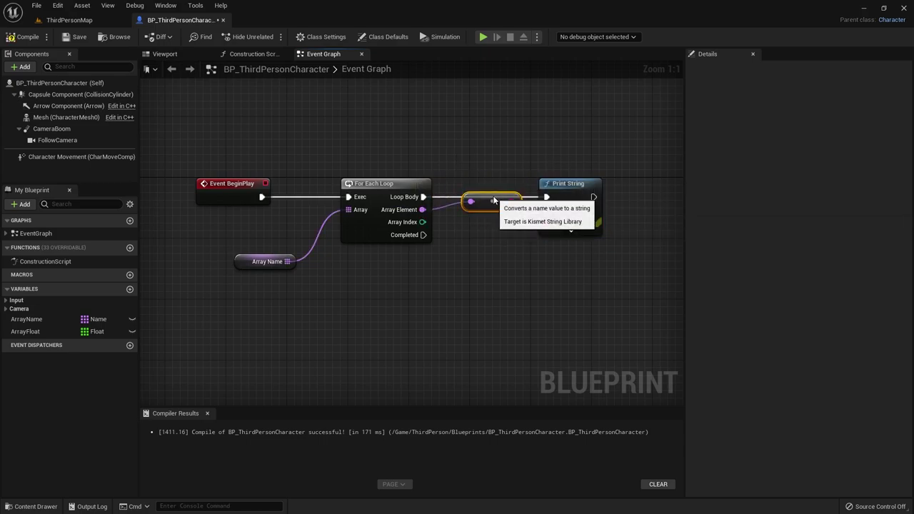
left_click_drag(491, 187, 491, 211)
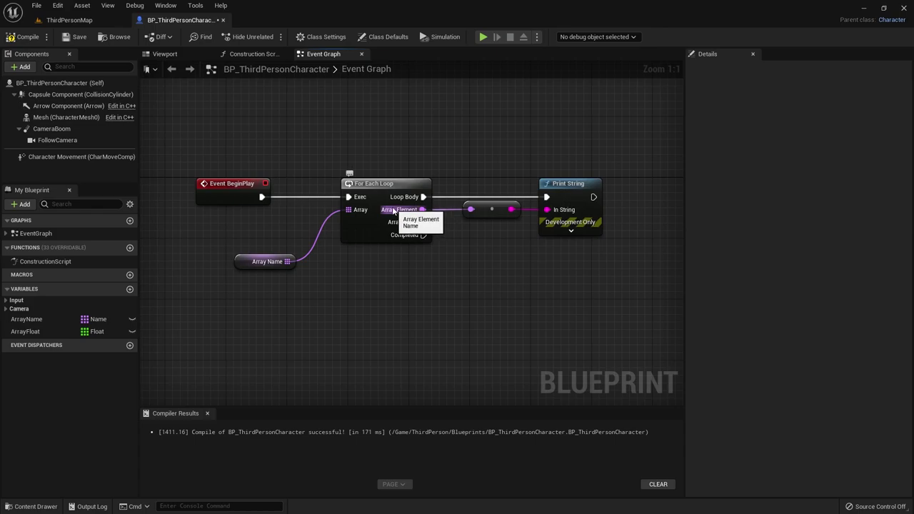
left_click(25, 36)
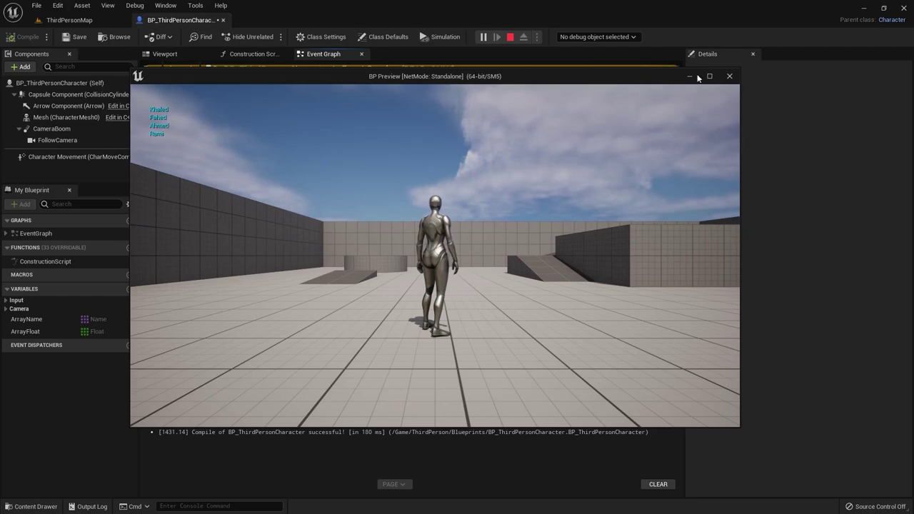
left_click(729, 76)
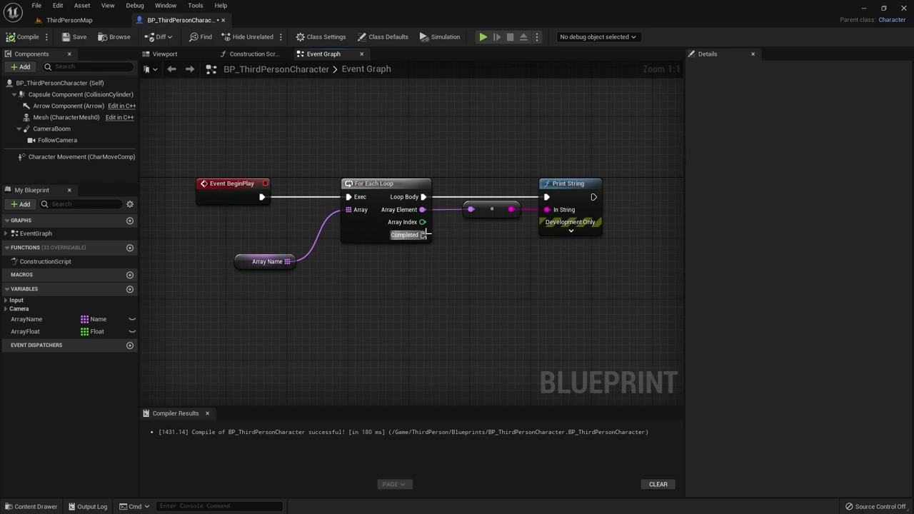
Step: Add a Print String printing "Completed" from the loop's Completed output
left_click_drag(424, 235, 500, 303)
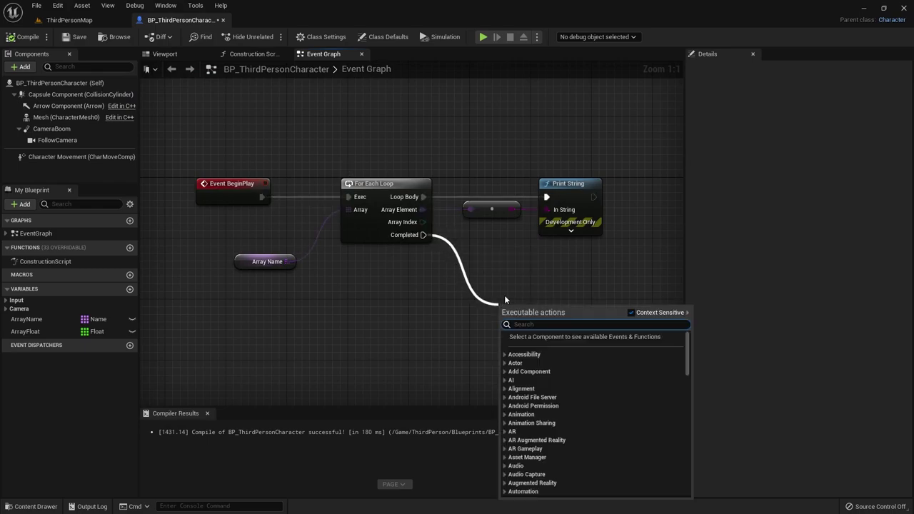
type("print")
key("Return")
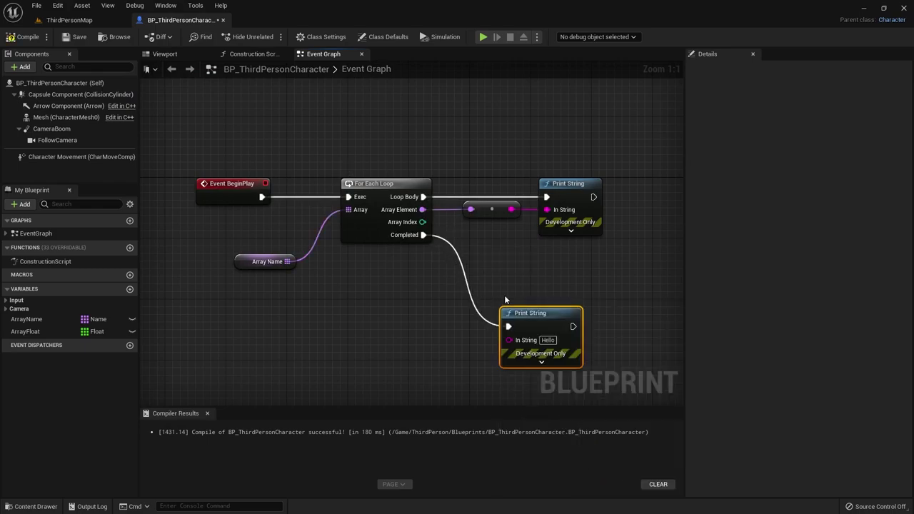
left_click(547, 339)
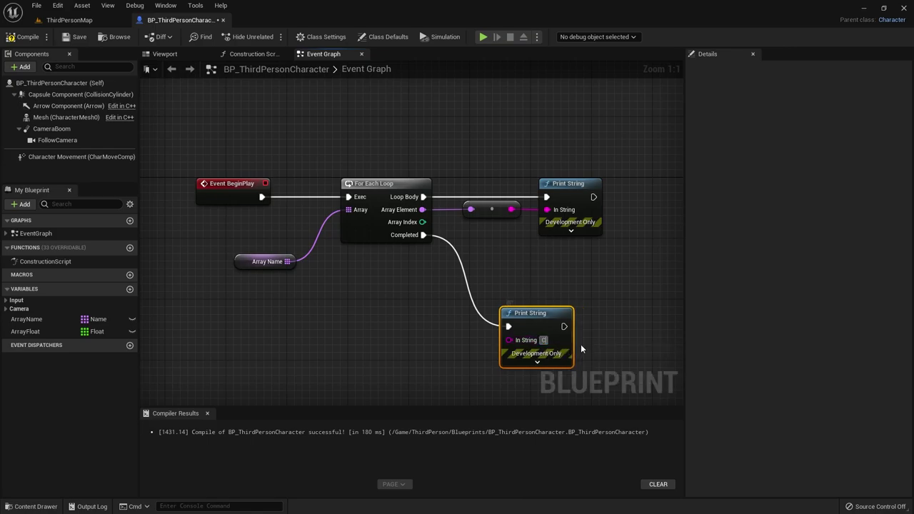
type("Completed")
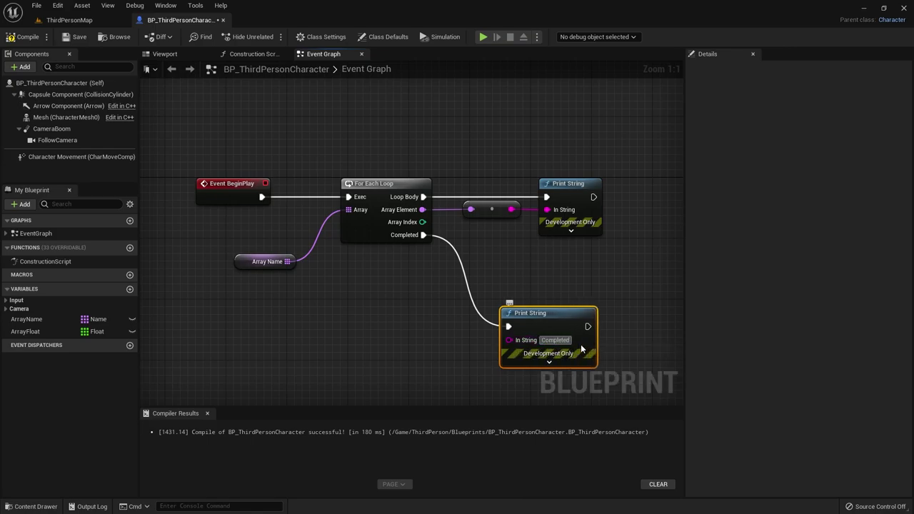
left_click_drag(567, 320, 575, 267)
Step: Set the Completed print's text colour to pure red and reposition the node
left_click(557, 309)
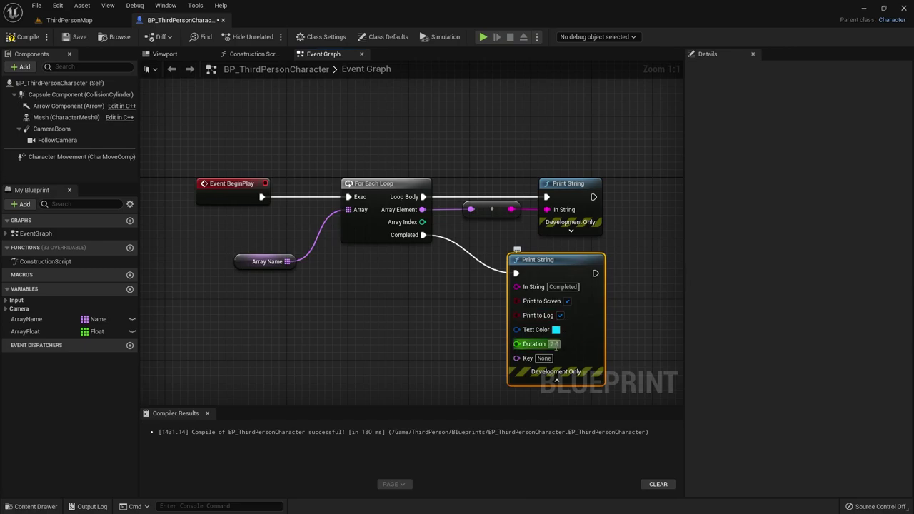
left_click(555, 329)
left_click_drag(610, 330, 667, 344)
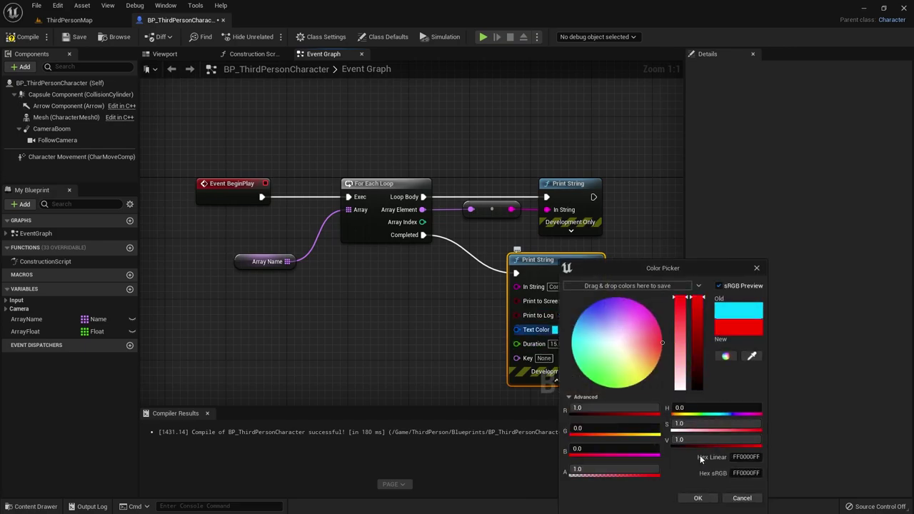
left_click(698, 497)
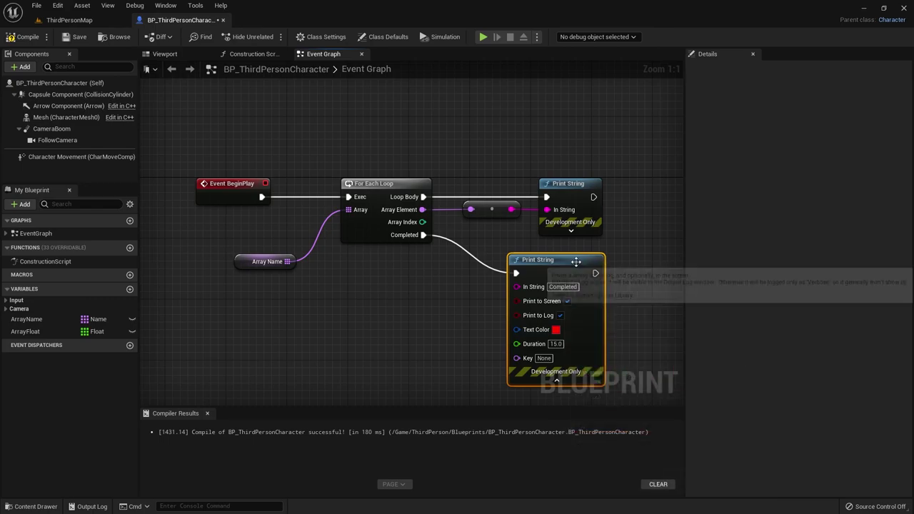
left_click(557, 380)
mouse_move(559, 260)
left_mouse_down()
mouse_move(505, 329)
mouse_move(513, 333)
left_mouse_up()
Step: Compile the blueprint and test-play to check the printed names and Completed message
left_click(21, 37)
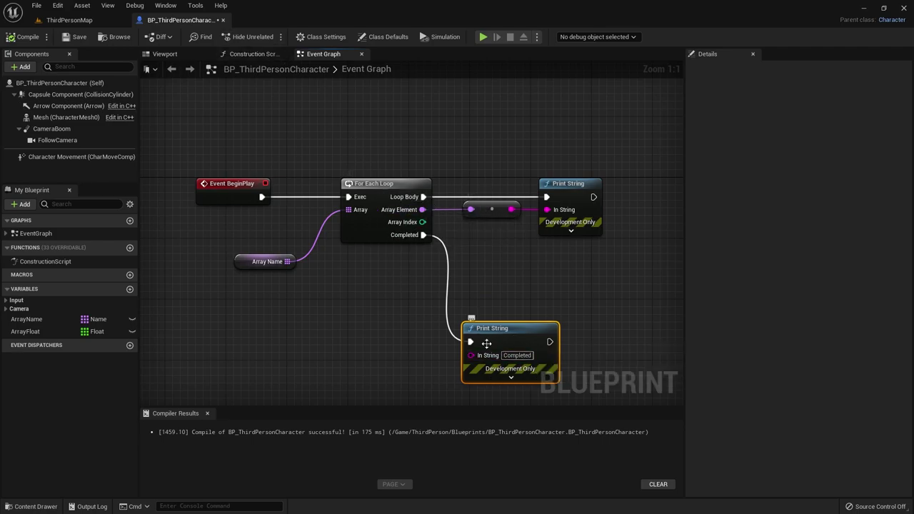
left_click(484, 38)
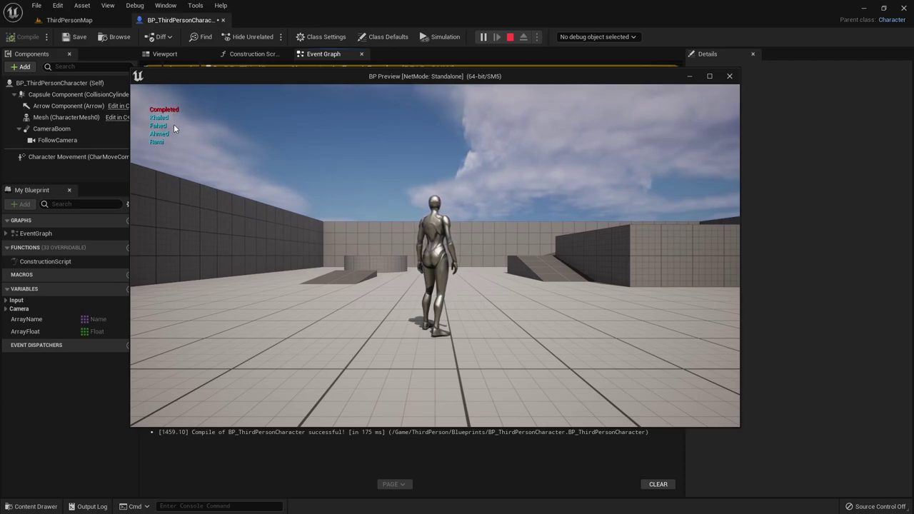
key("Escape")
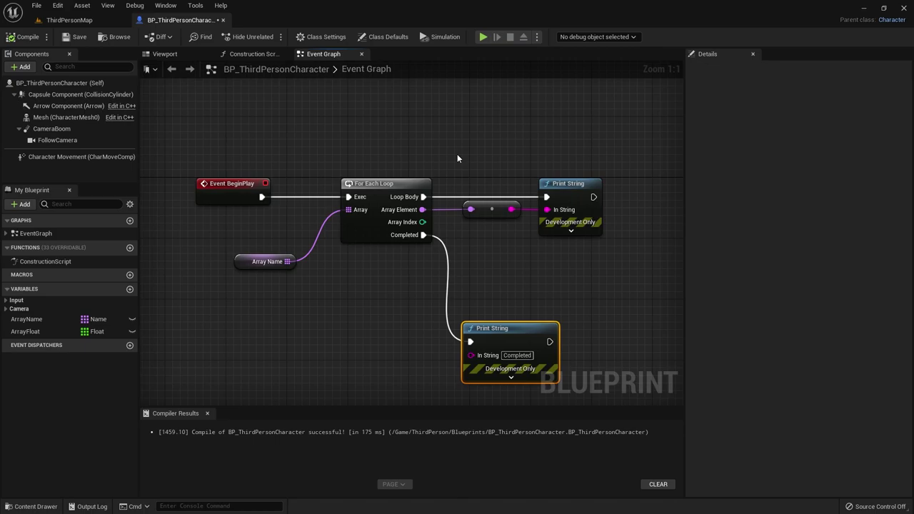
Step: Delete the For Each Loop and add a For Each Loop with Break from Array Name
left_click(393, 214)
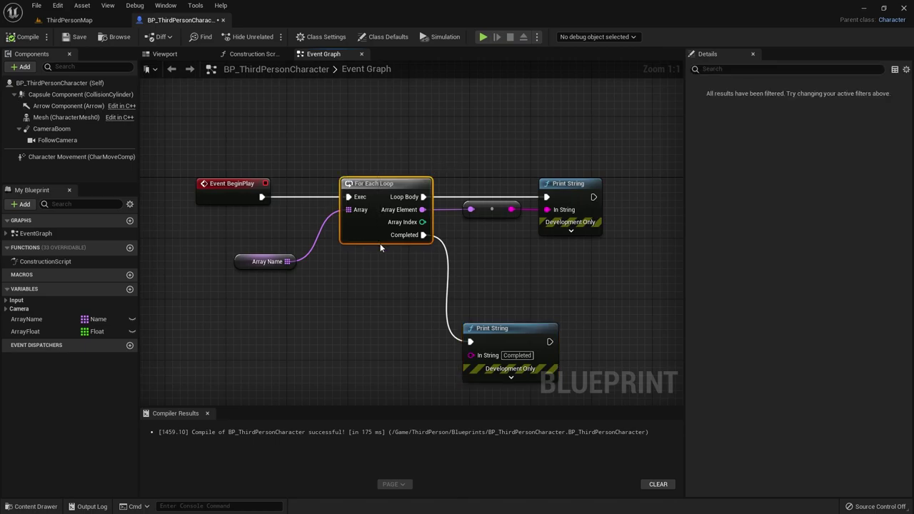
key("Delete")
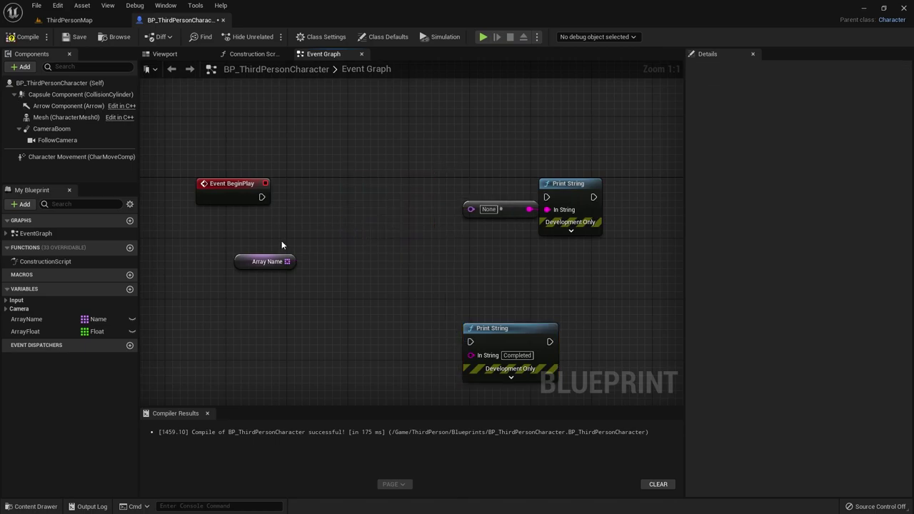
left_click_drag(287, 261, 328, 211)
type("fo")
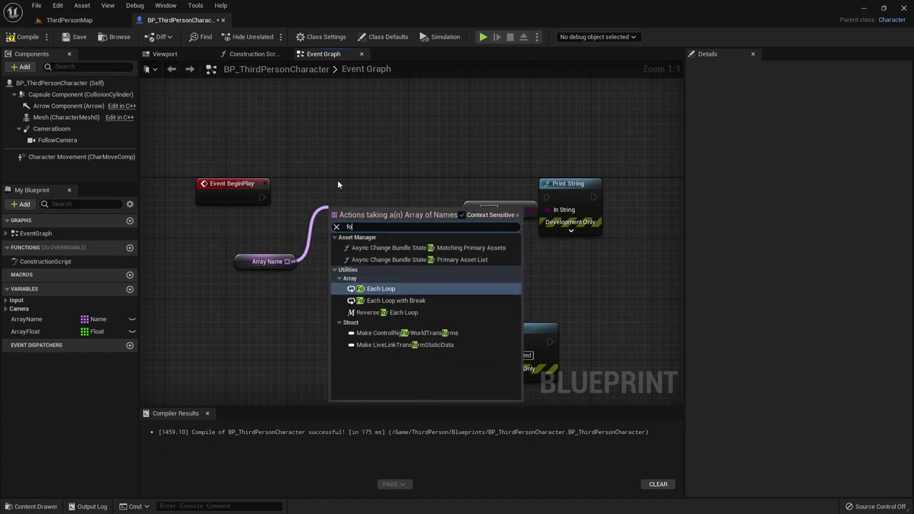
type("r each")
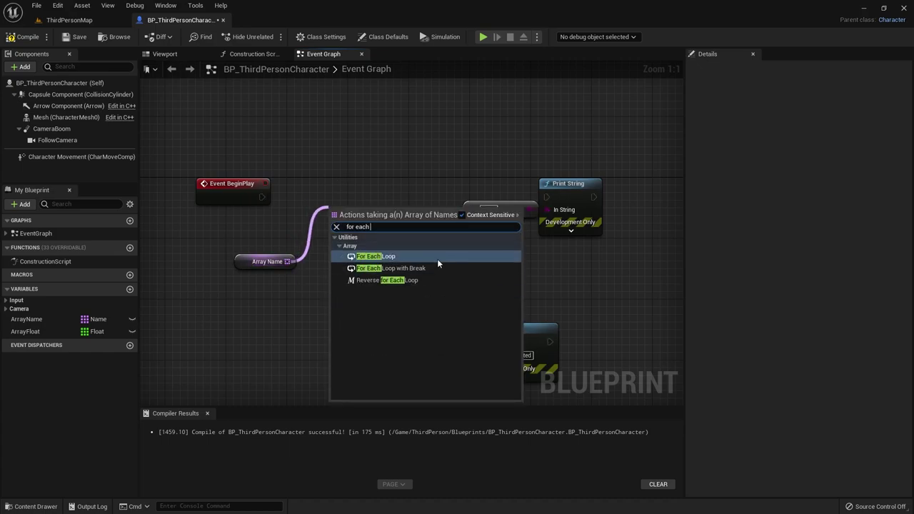
left_click(437, 266)
left_click_drag(385, 213, 394, 190)
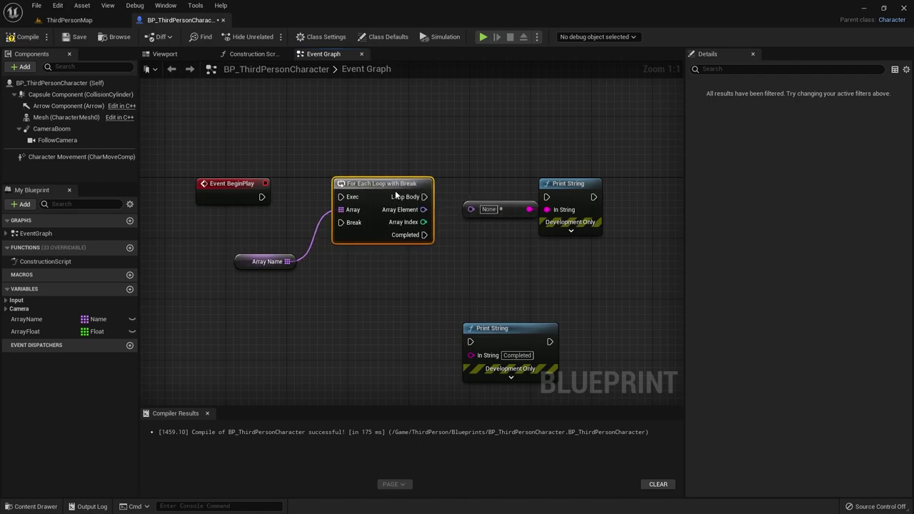
Step: Wire BeginPlay, Loop Body, Array Element and Completed to the new loop, then test-play
left_click_drag(262, 197, 341, 196)
left_click_drag(425, 197, 556, 200)
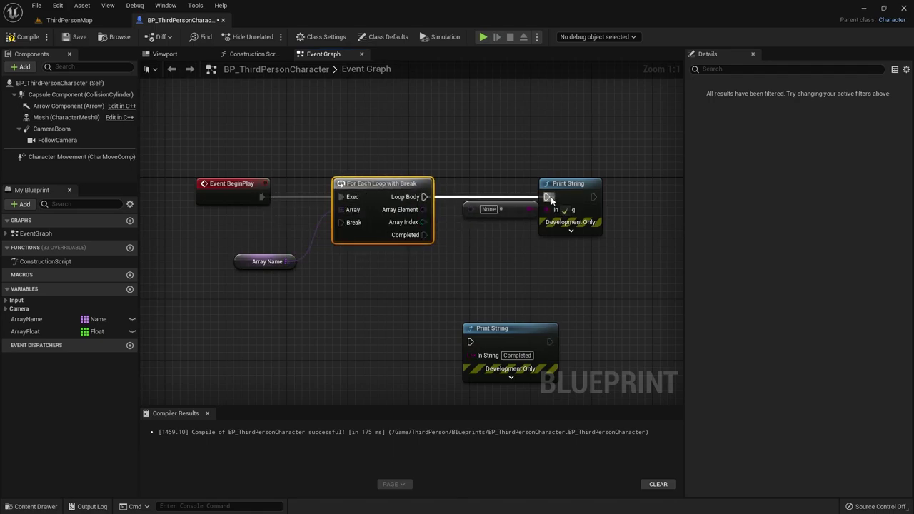
left_click_drag(424, 209, 547, 209)
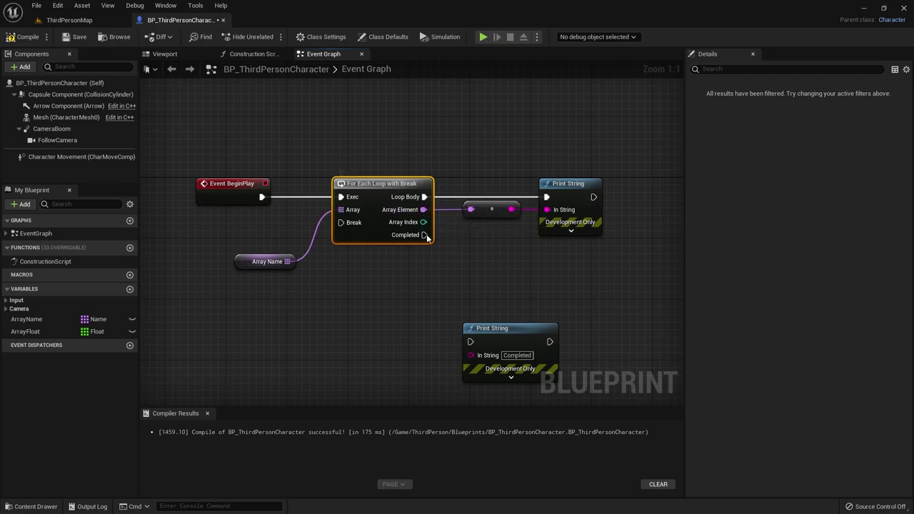
left_click_drag(425, 234, 469, 341)
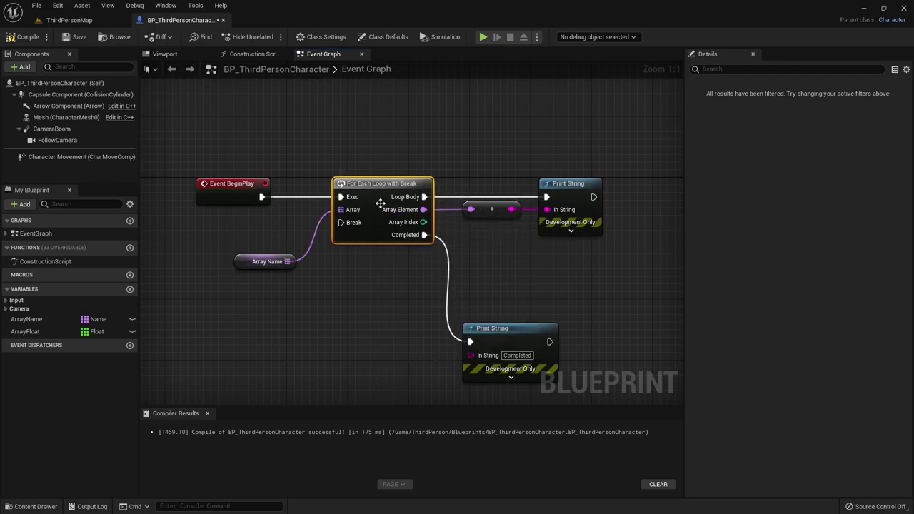
left_click(481, 35)
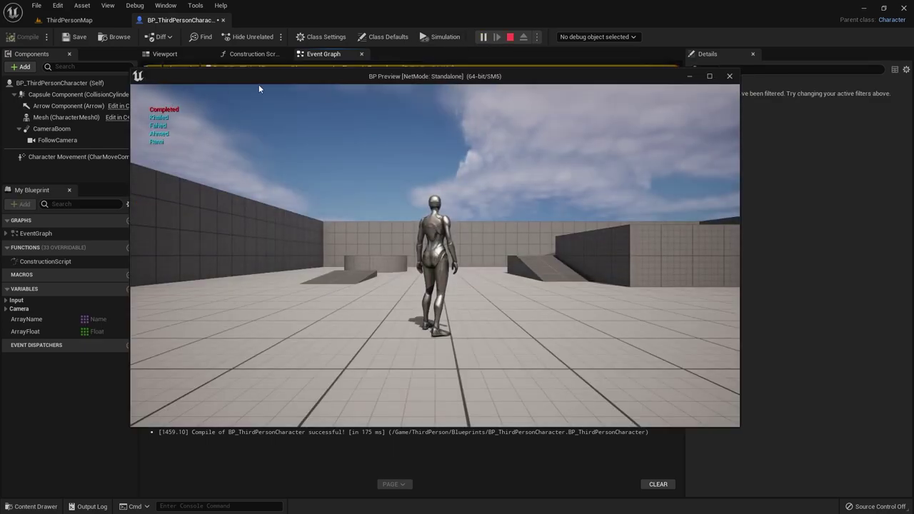
left_click(729, 77)
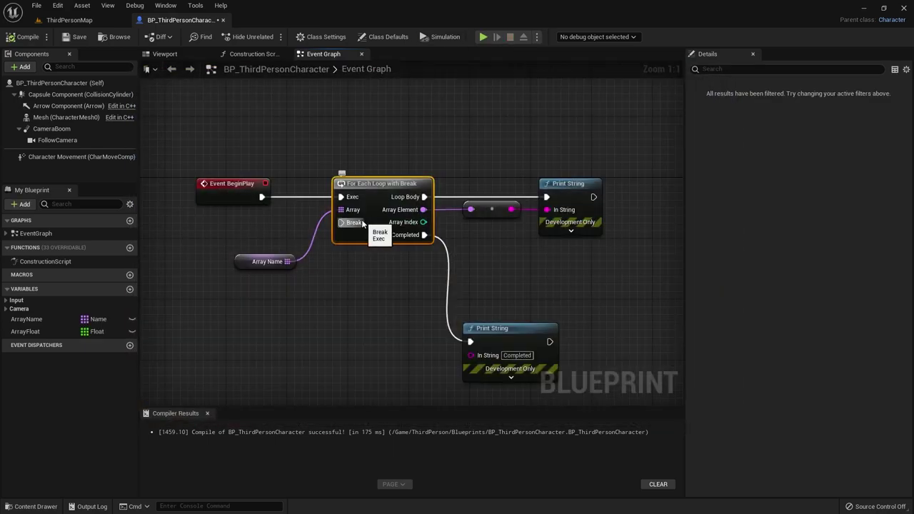
right_click_drag(466, 264, 413, 265)
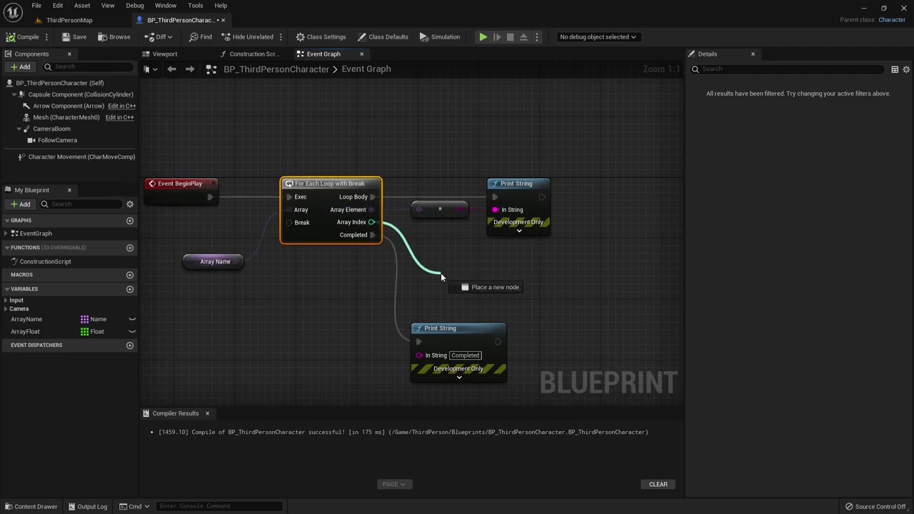
Step: Add an Equal (==) node comparing Array Index to 1
left_click_drag(370, 222, 446, 278)
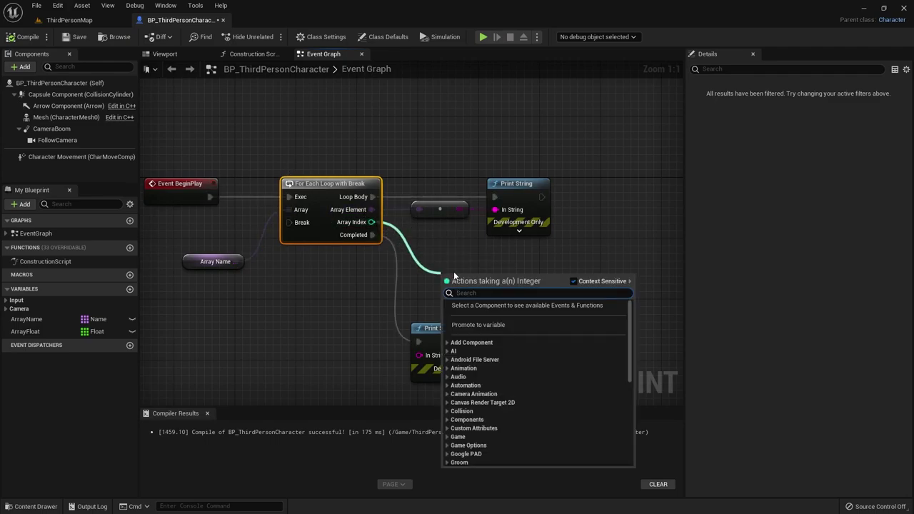
type("==")
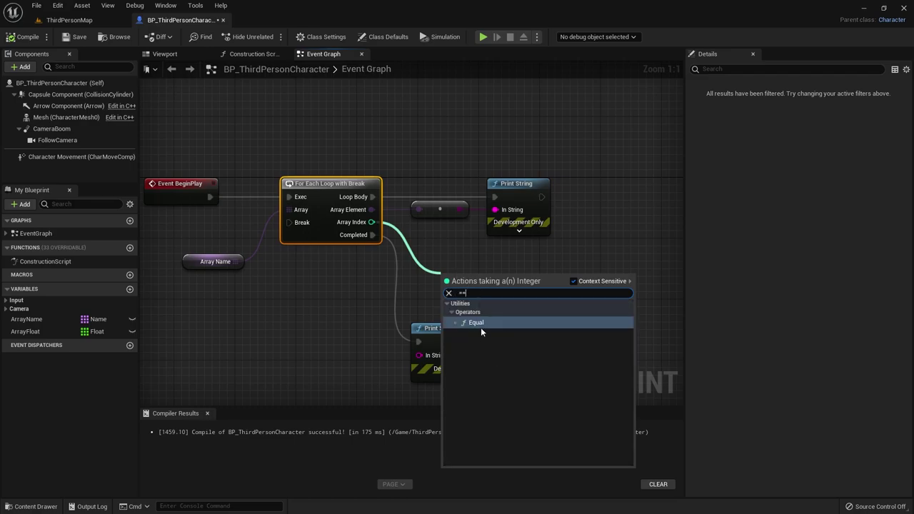
left_click(483, 329)
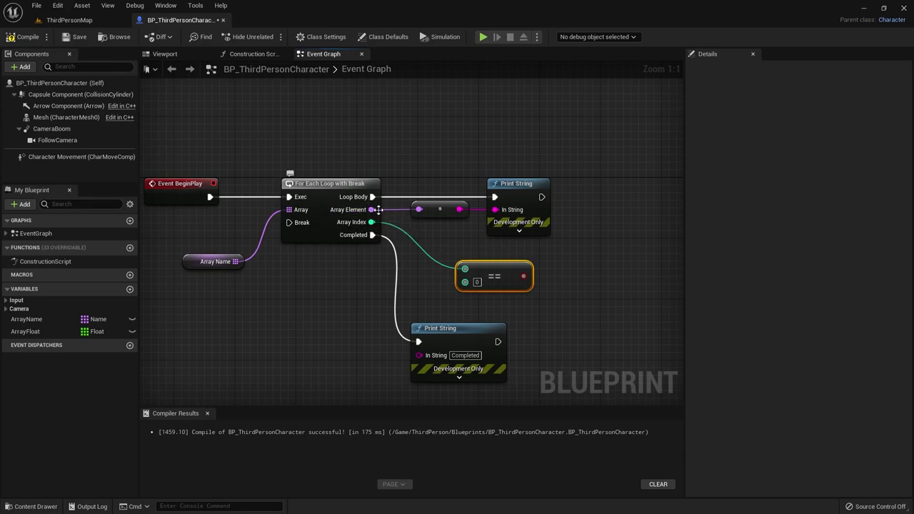
left_click(477, 282)
type("1")
left_click(569, 295)
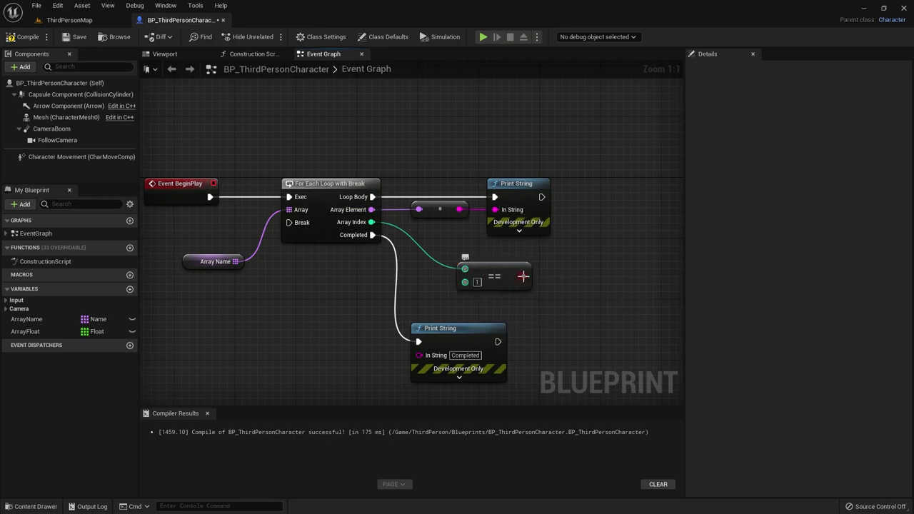
Step: Add a Branch on the comparison after Print String, wiring True back to Break
left_click_drag(523, 276, 601, 222)
type("bra")
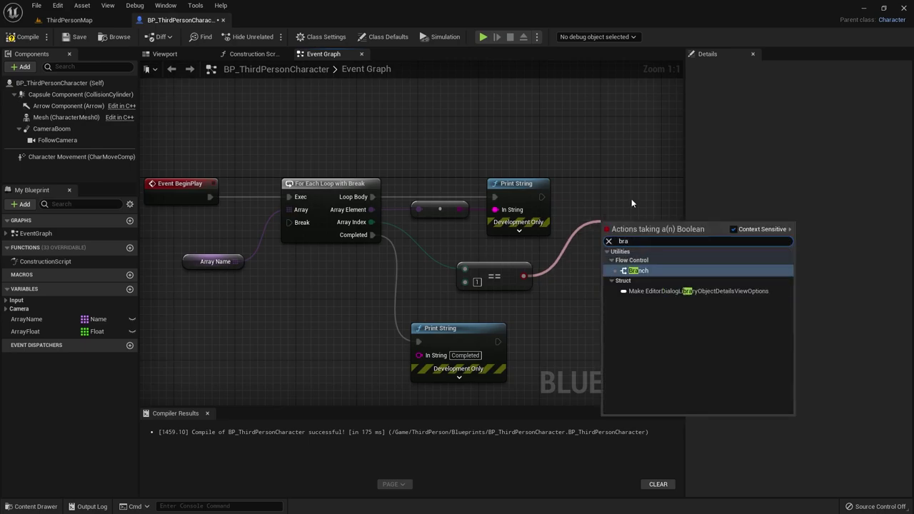
key("Return")
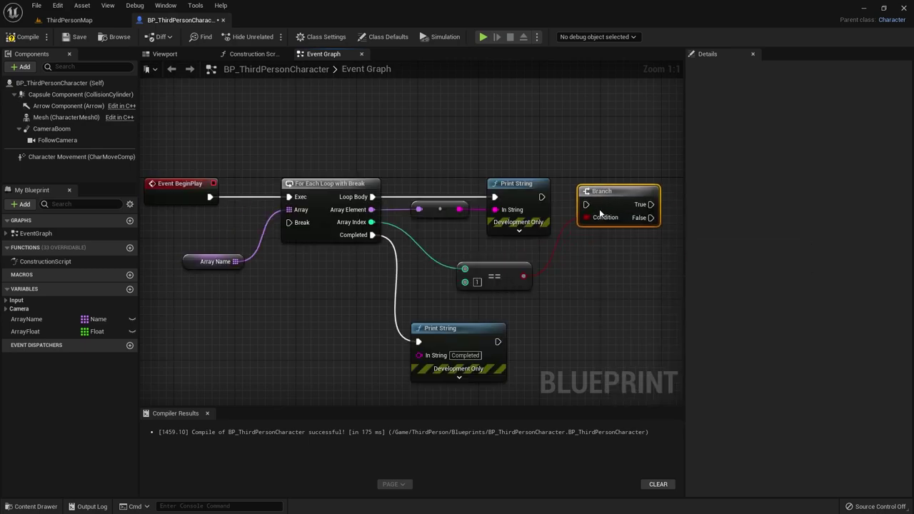
left_click_drag(600, 213, 600, 205)
left_click_drag(542, 197, 586, 197)
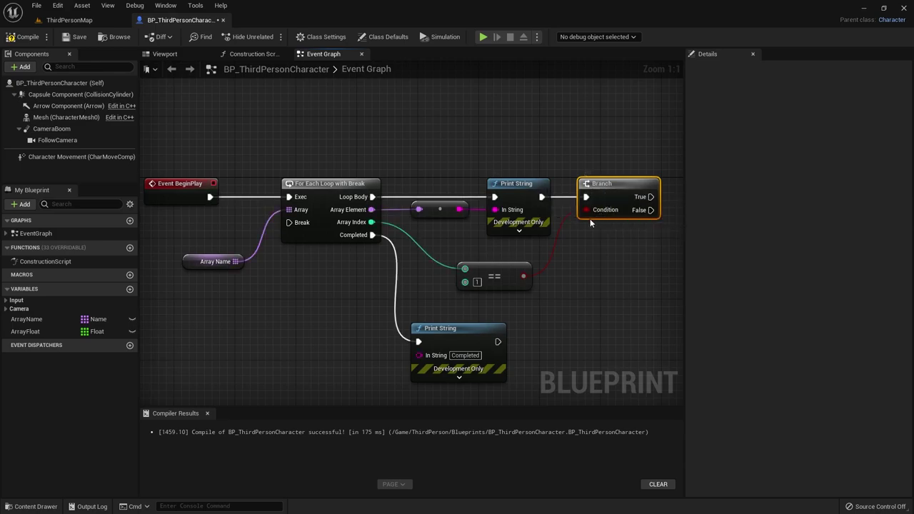
left_click_drag(651, 197, 589, 213)
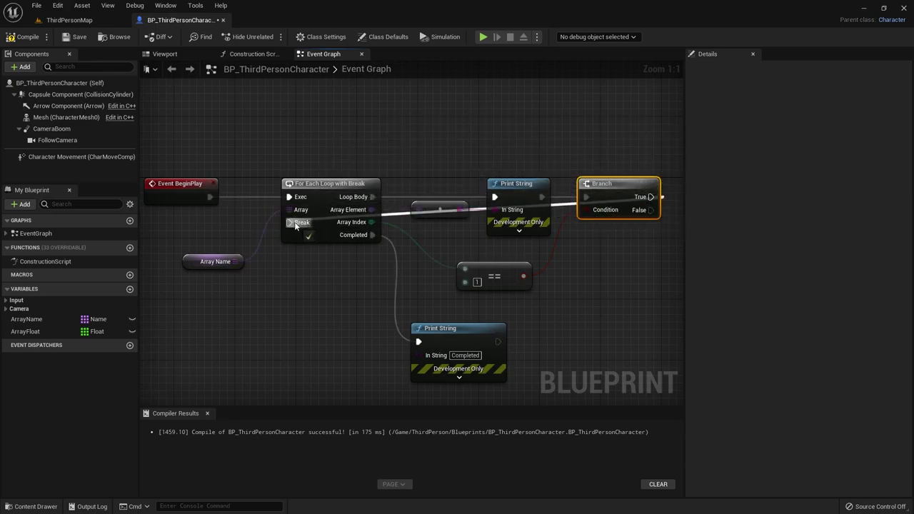
Step: Route the True-to-Break wire above the nodes with two reroute points, then view Array Name's elements
double_click(564, 207)
left_click_drag(564, 209, 594, 129)
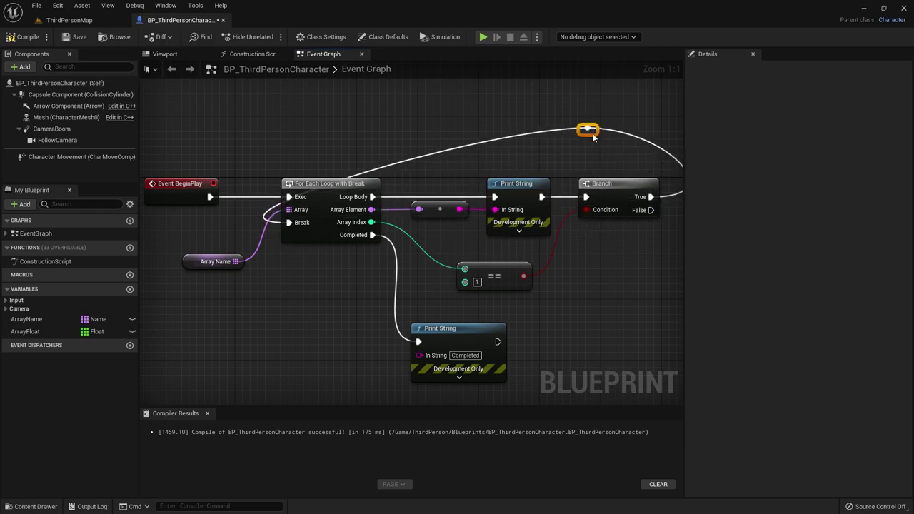
left_click(548, 133)
double_click(545, 133)
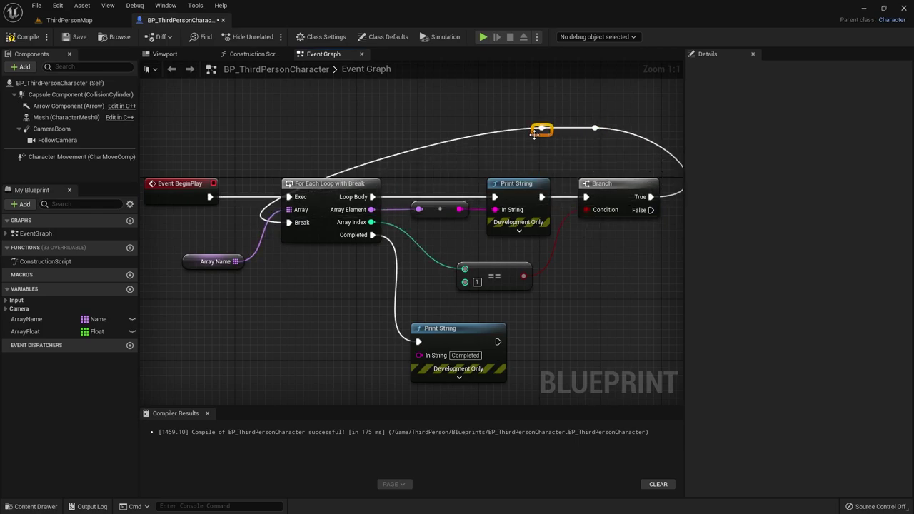
left_click_drag(534, 133, 290, 134)
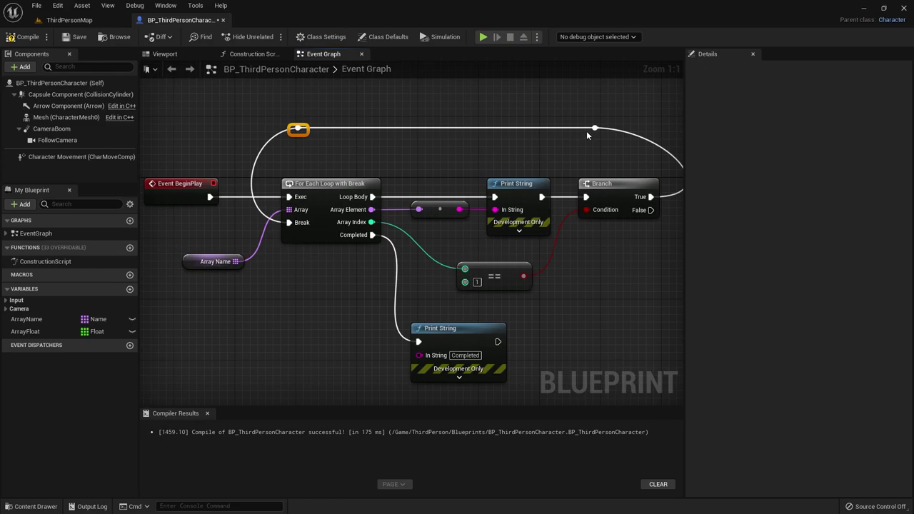
left_click_drag(586, 132, 624, 134)
left_click(564, 157)
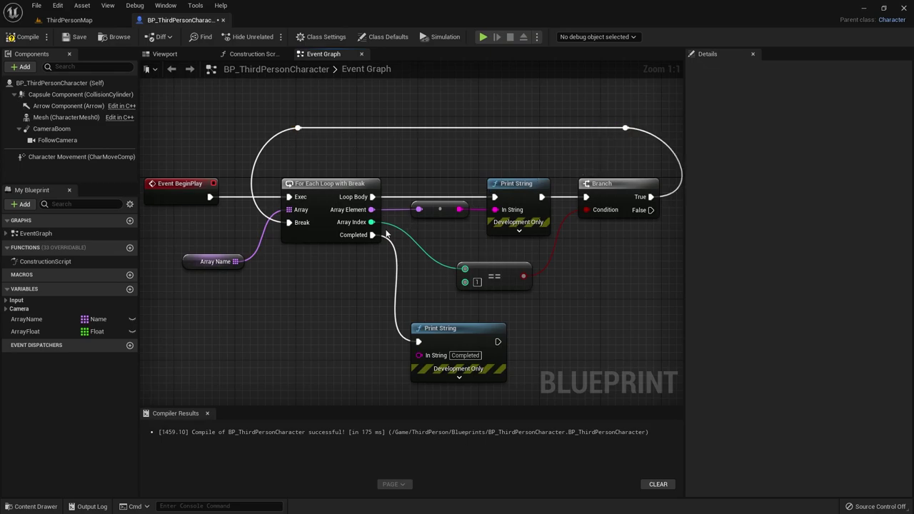
scroll(396, 141, "down", 1)
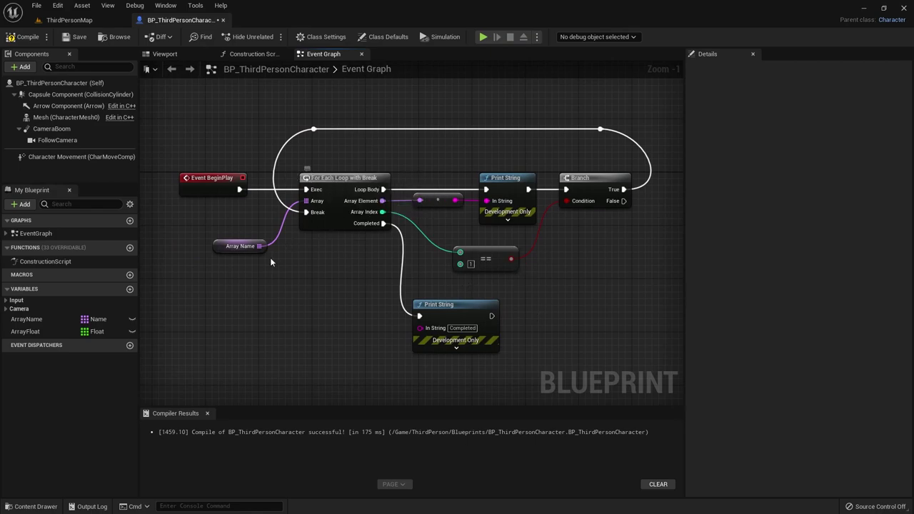
left_click(220, 248)
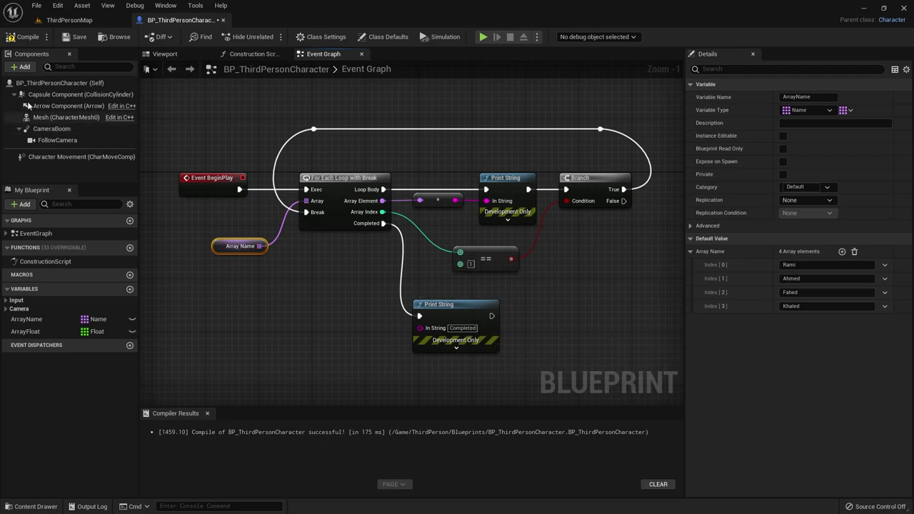
Step: Compile and play-test the loop, confirming it prints Rami, Ahmed and Completed, then stop
left_click(22, 37)
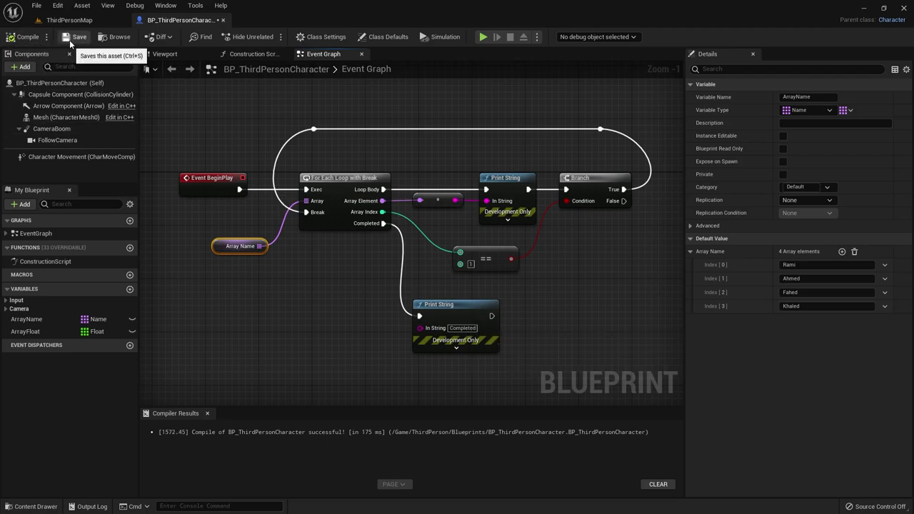
left_click(482, 37)
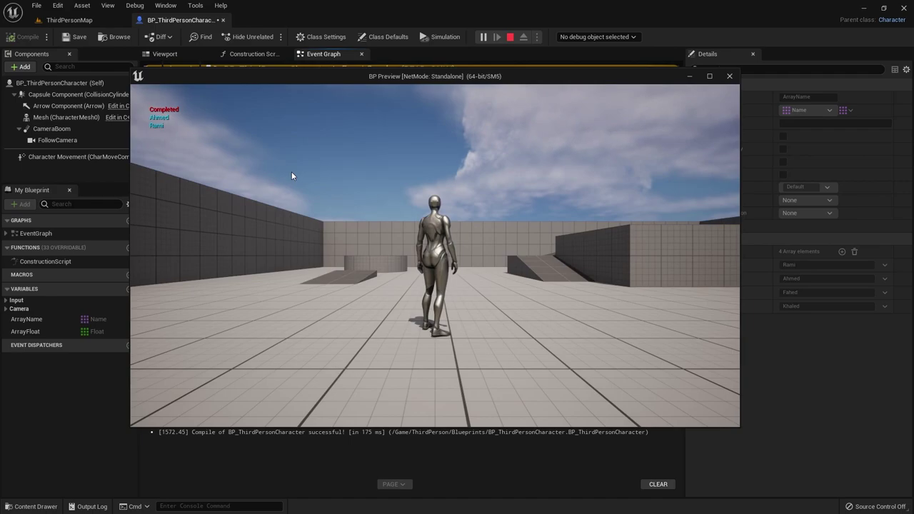
key("Escape")
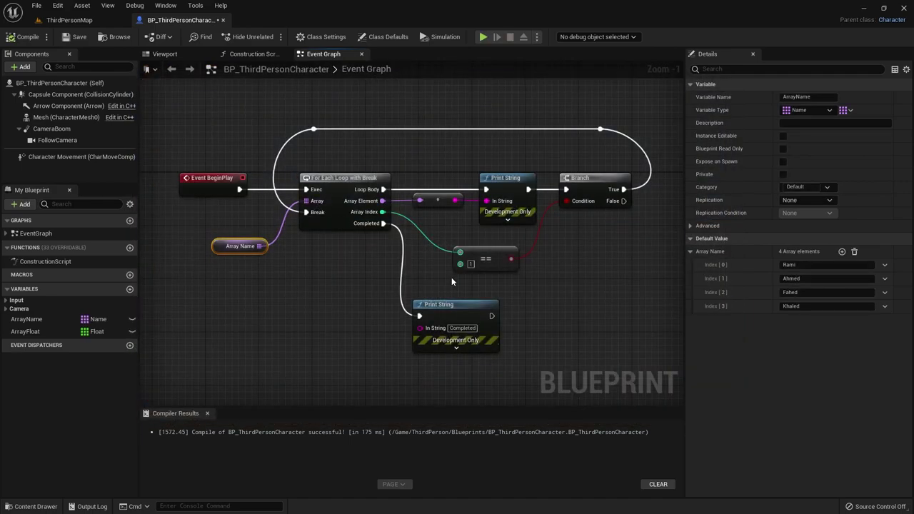
Step: Replace the index comparison with an Array Element == check wired into the Branch Condition
left_click(500, 267)
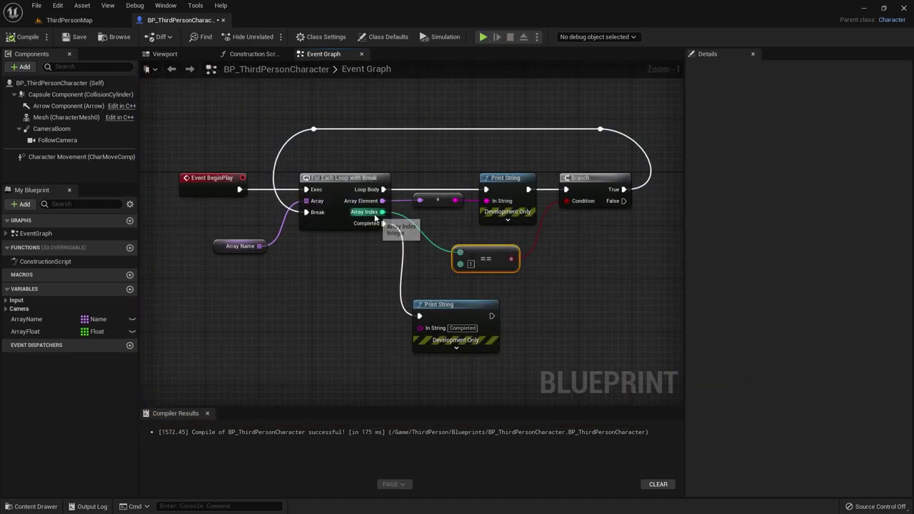
key("Delete")
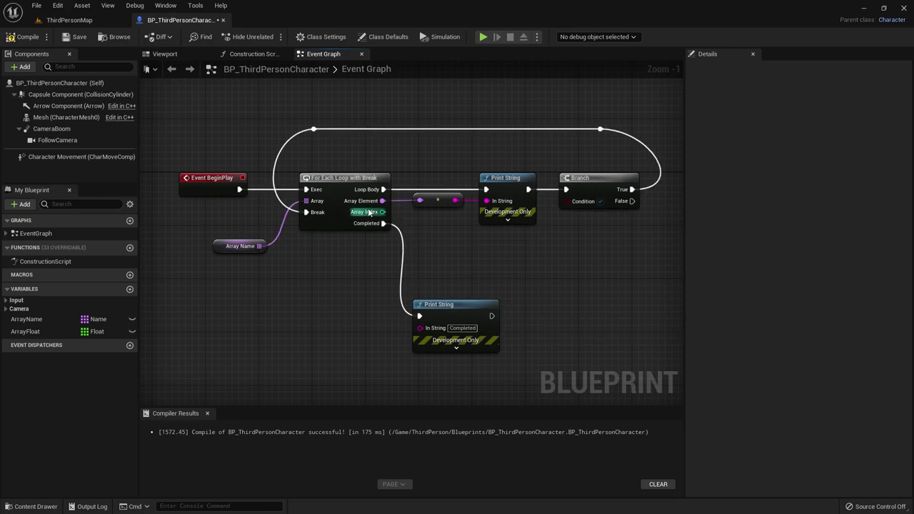
left_click_drag(383, 200, 444, 252)
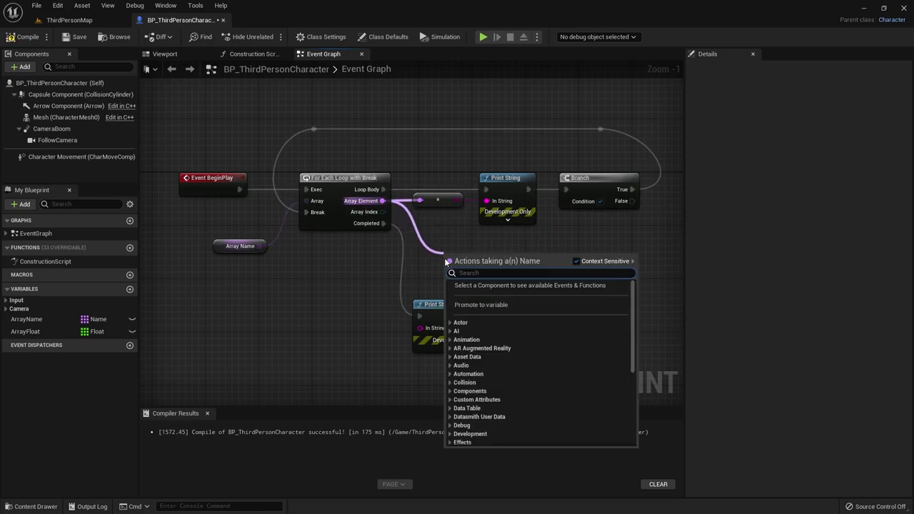
type("==")
left_click(476, 306)
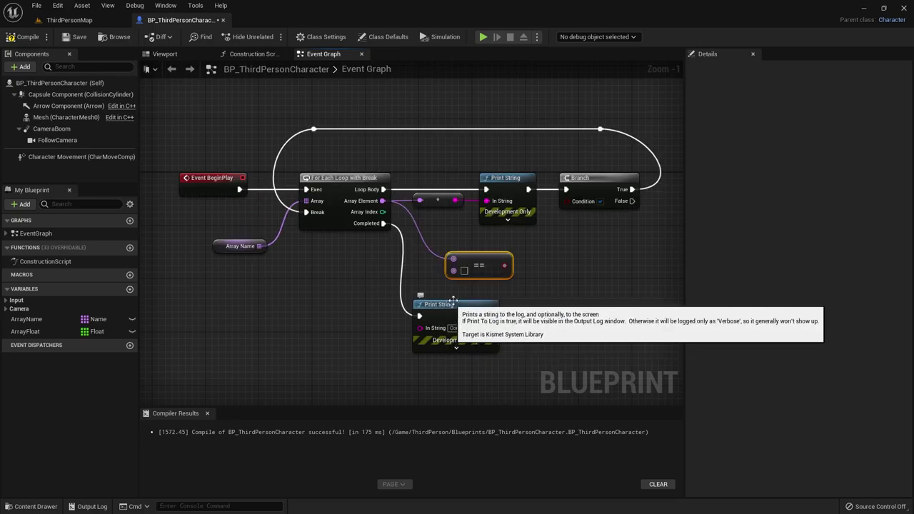
left_click_drag(503, 266, 566, 201)
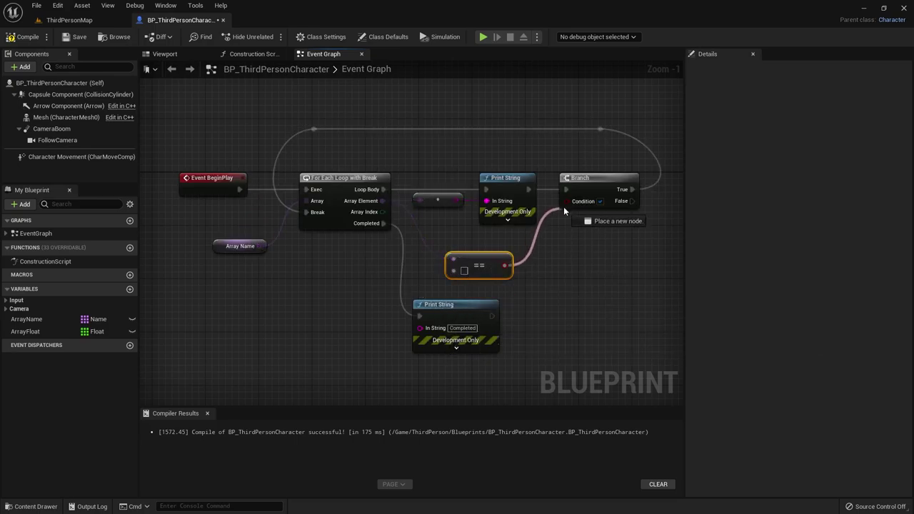
Step: Copy the array name Fahed into the equality check's second input and recompile
left_click(241, 250)
left_click(803, 306)
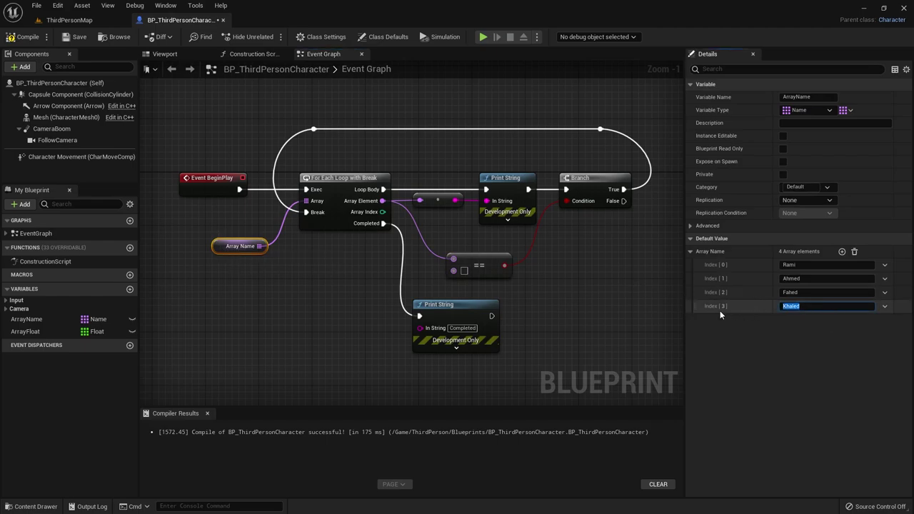
left_click(759, 292)
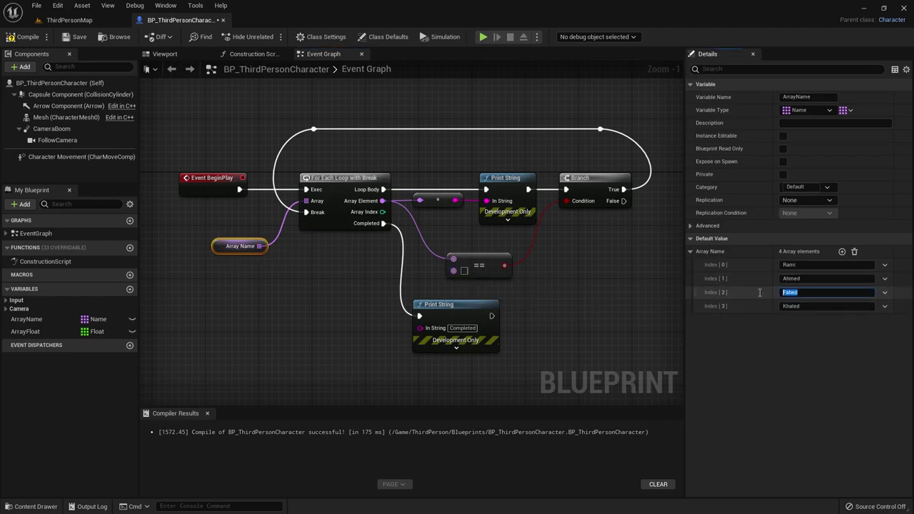
key("ctrl+c")
left_click(466, 270)
key("ctrl+v")
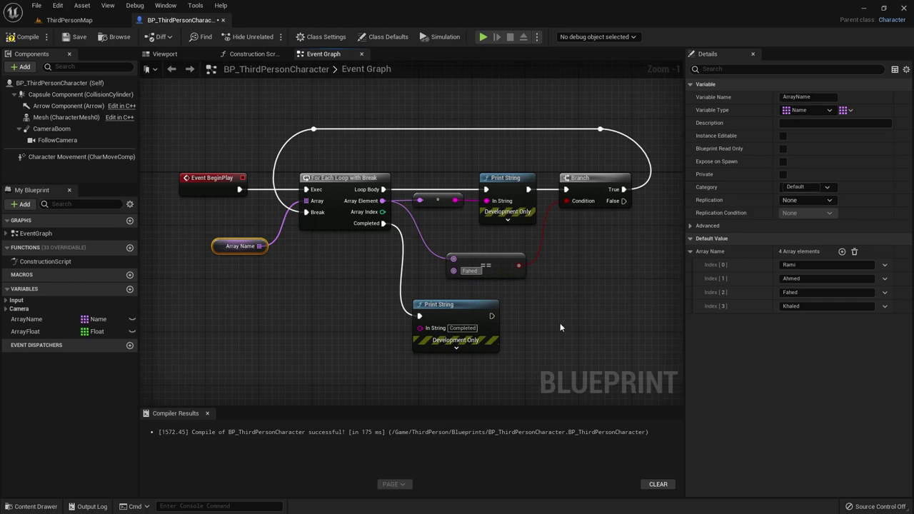
left_click(559, 327)
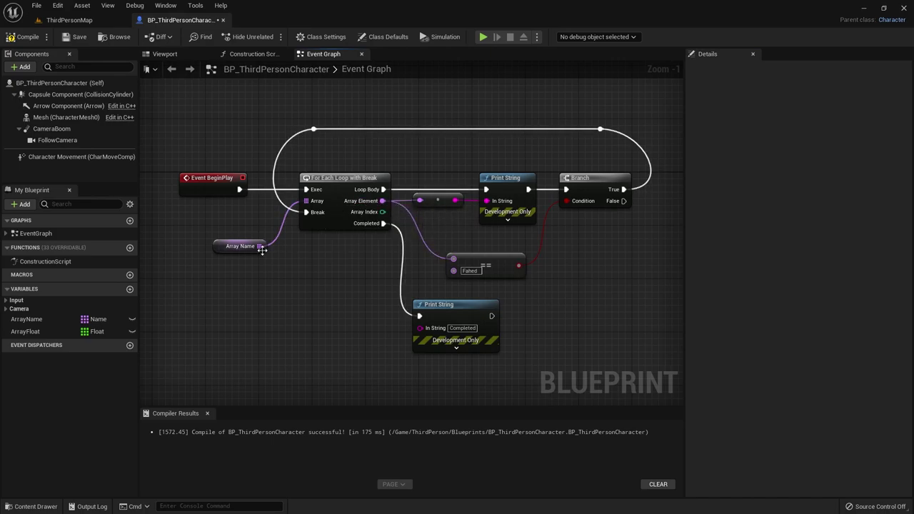
left_click(219, 247)
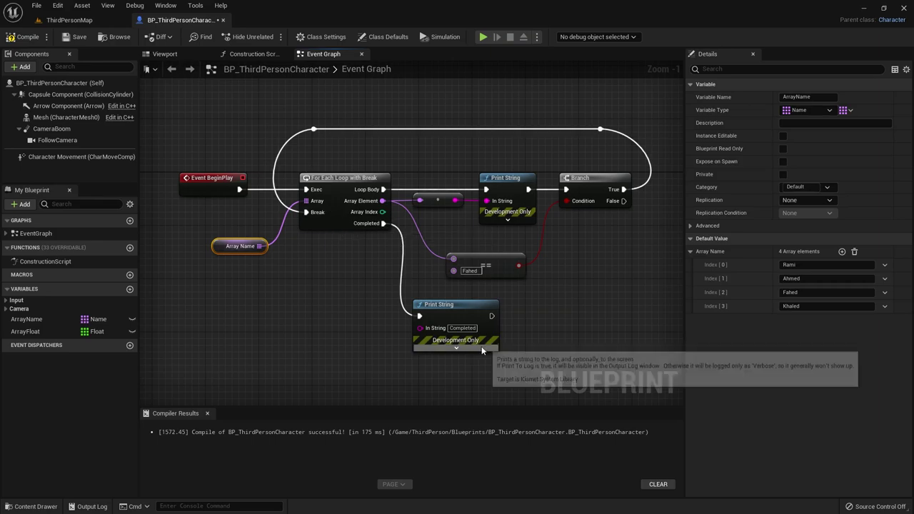
left_click(26, 41)
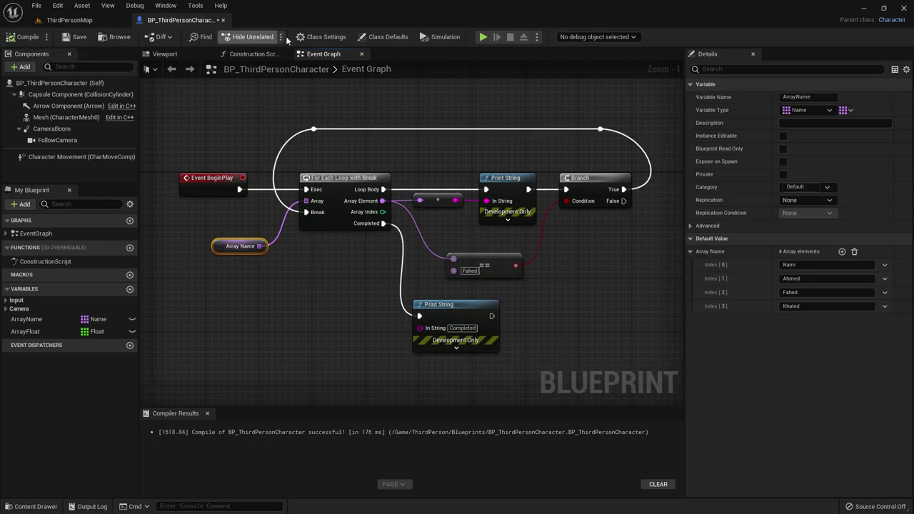
left_click(485, 36)
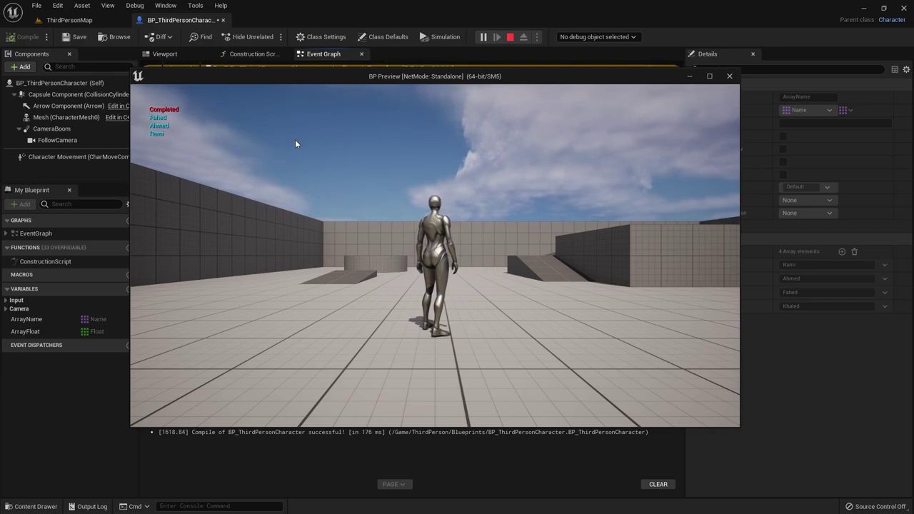
key("Escape")
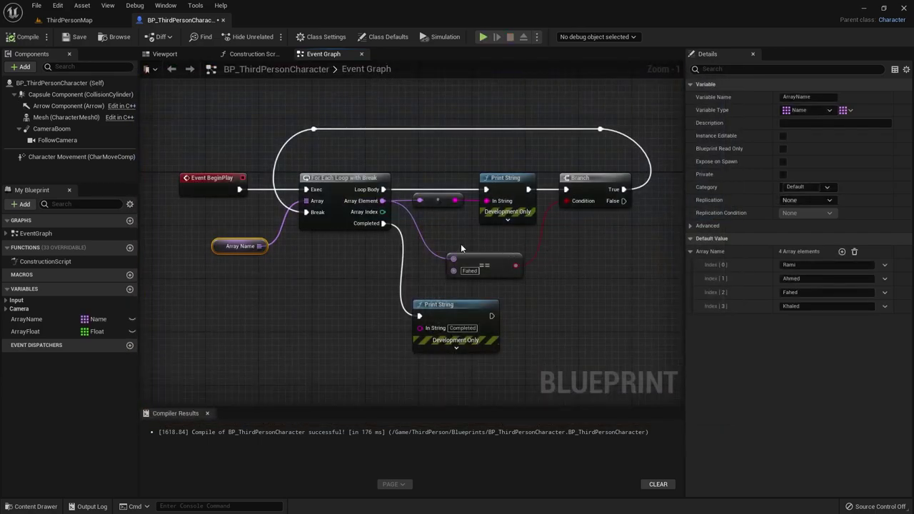
Step: Delete every node in the Event Graph and add a For Each Loop node
left_click_drag(183, 95, 656, 369)
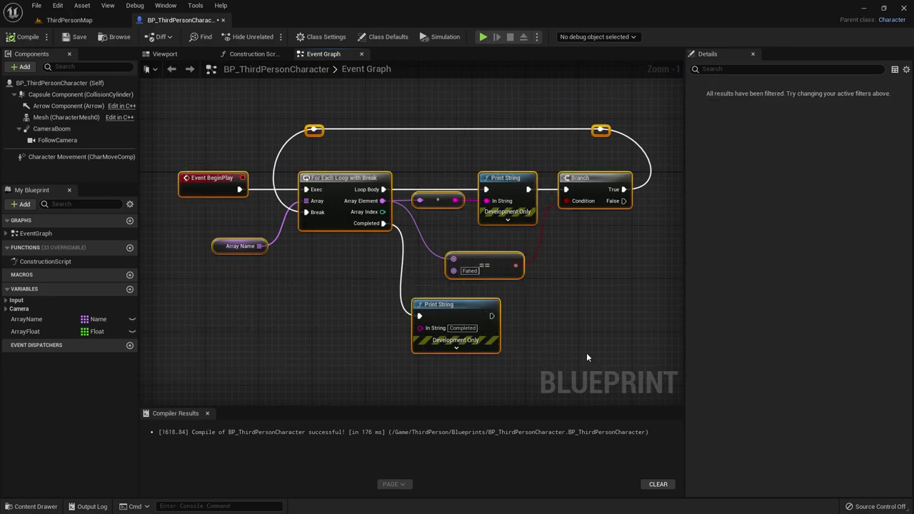
key("Delete")
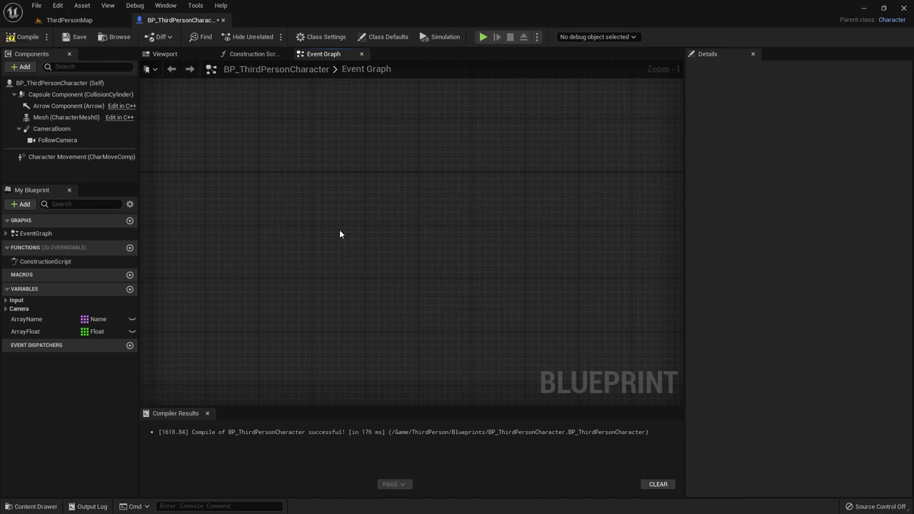
right_click(282, 140)
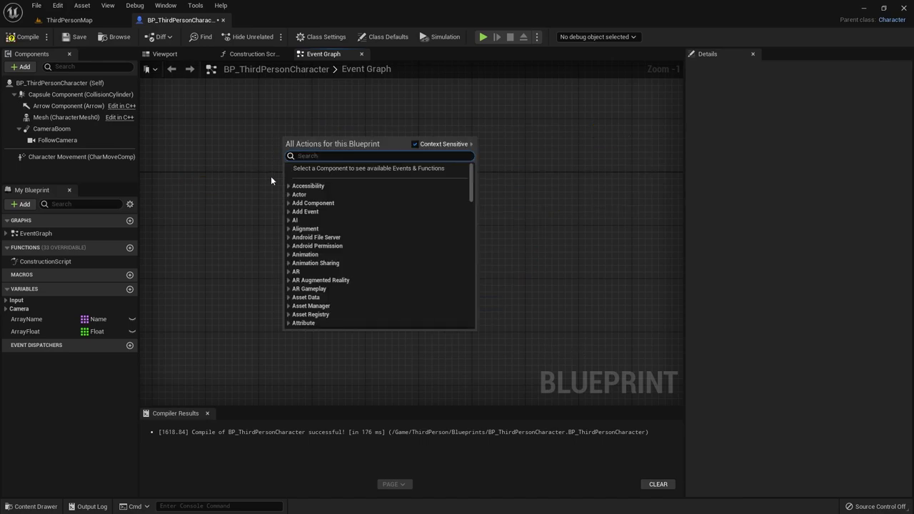
type("f")
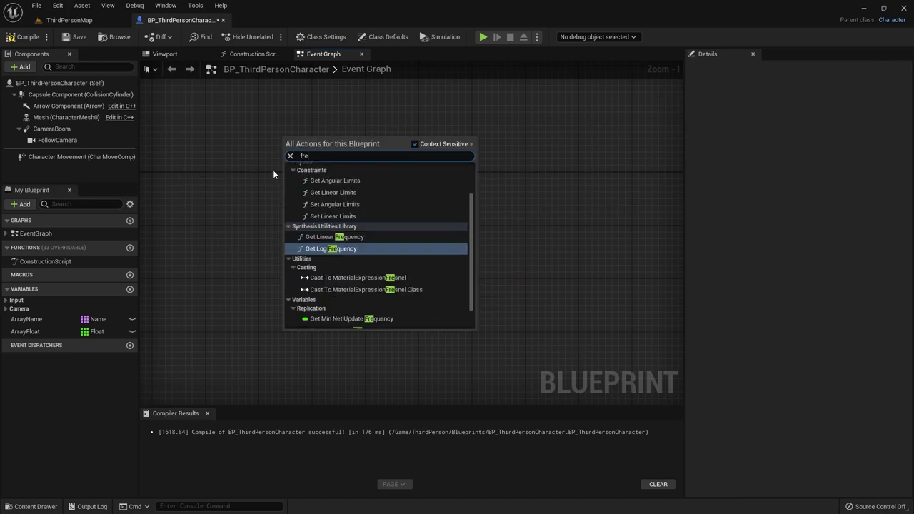
type("or")
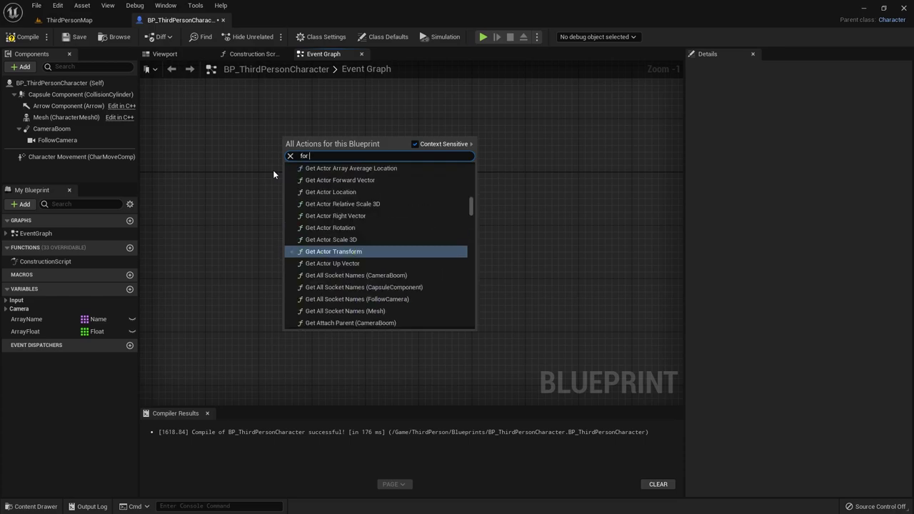
type(" each")
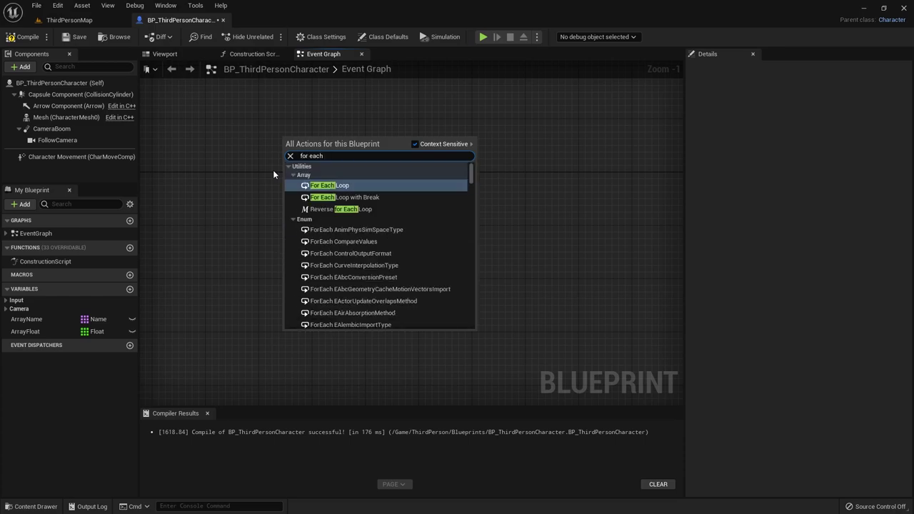
left_click(314, 186)
Step: Add a For Each Loop with Break node beside the For Each Loop
right_click(388, 153)
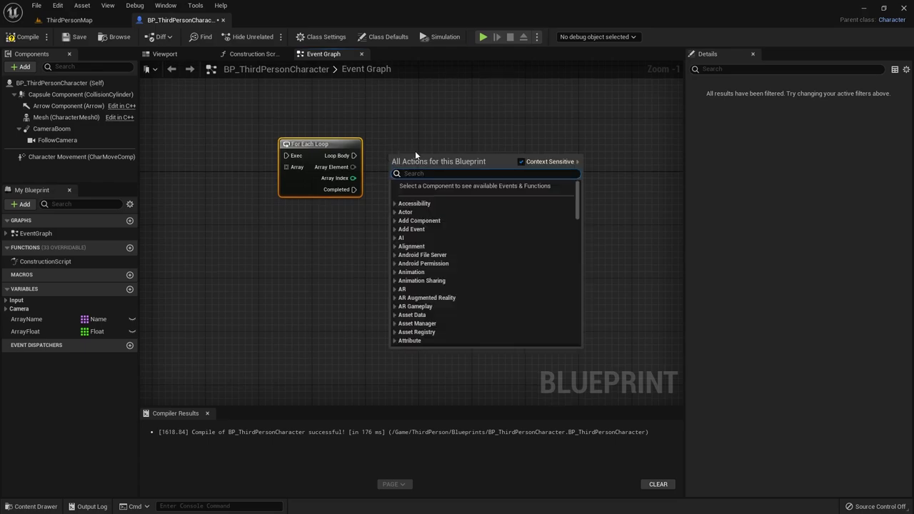
type("for each l")
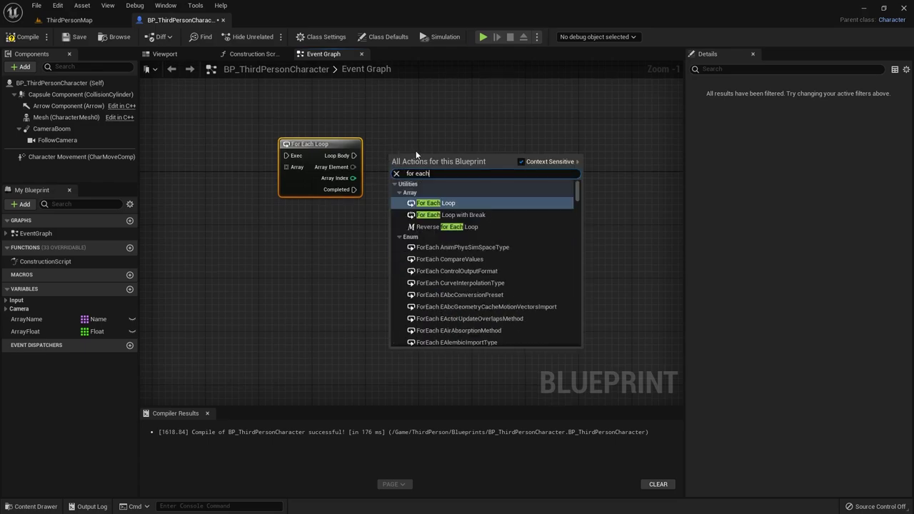
type("oop")
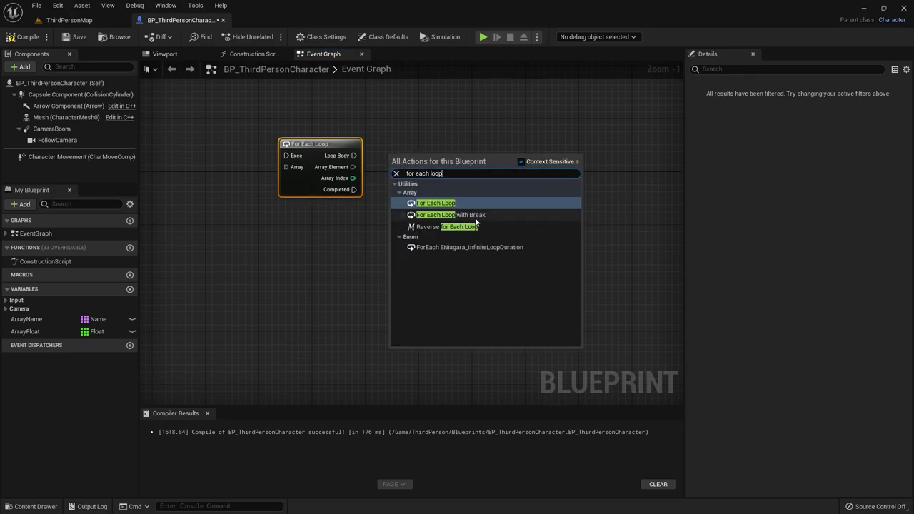
left_click(472, 215)
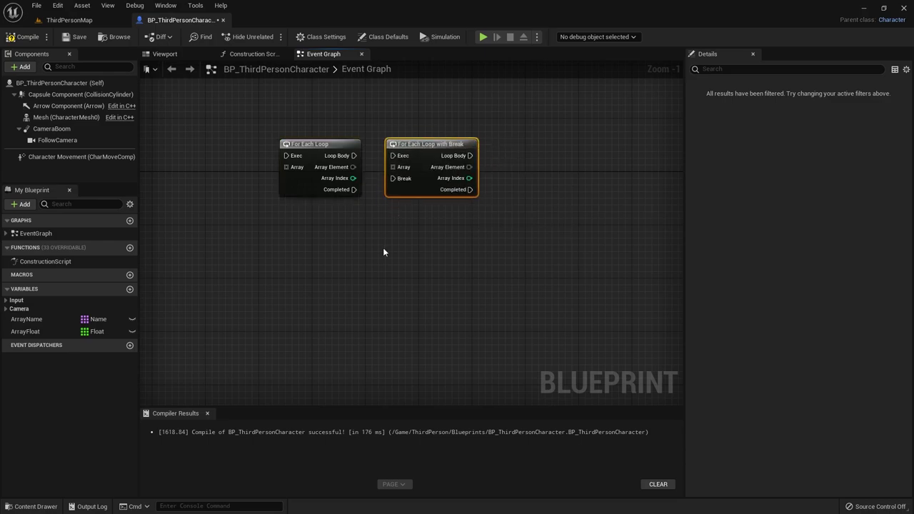
left_click(257, 168)
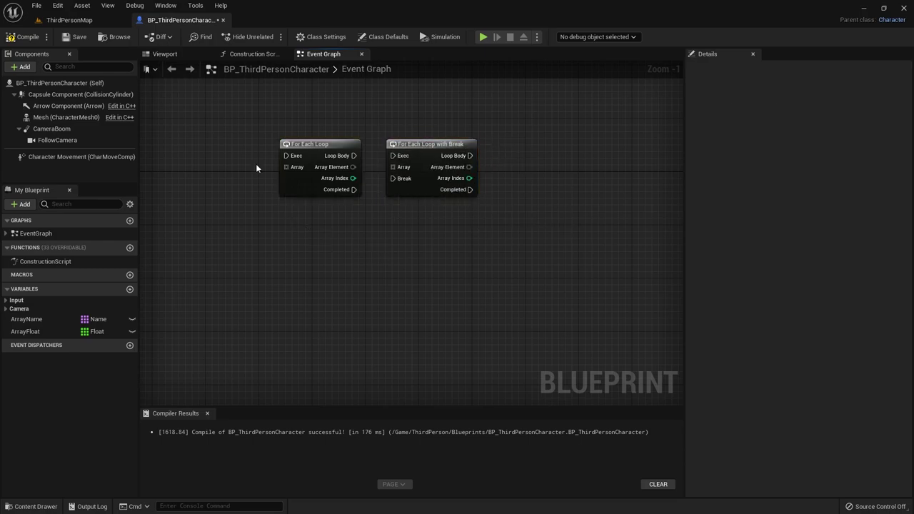
Step: Add a For Loop node and a For Loop with Break node to the graph
right_click(282, 252)
type("for l")
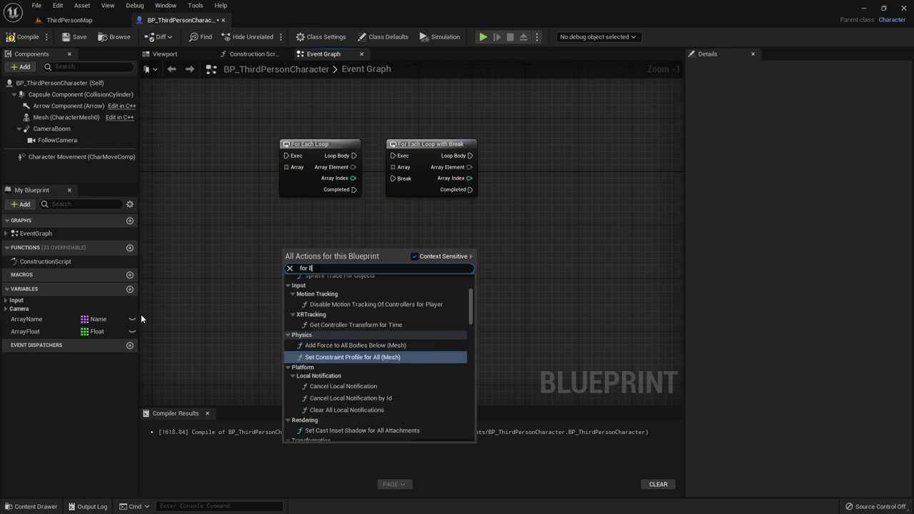
type("lop")
key("BackSpace")
key("BackSpace")
key("BackSpace")
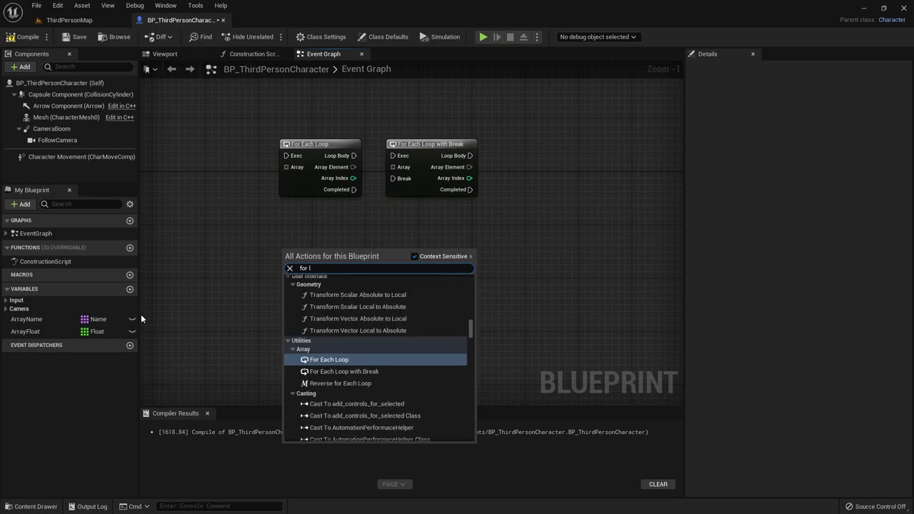
type("oop")
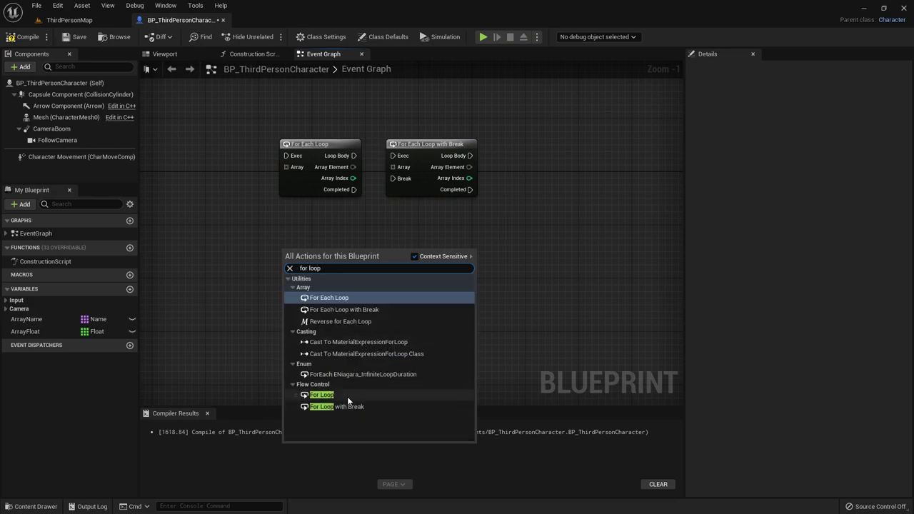
left_click(347, 396)
right_click(444, 252)
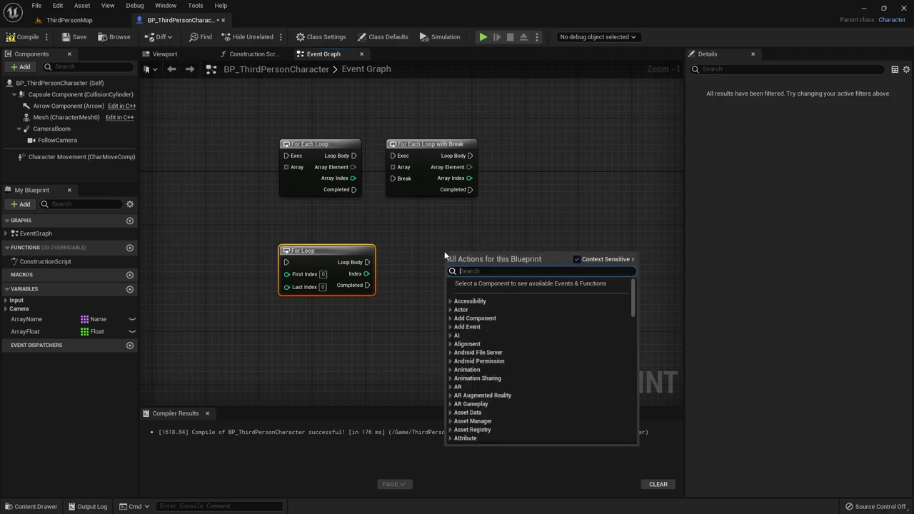
type("for loop")
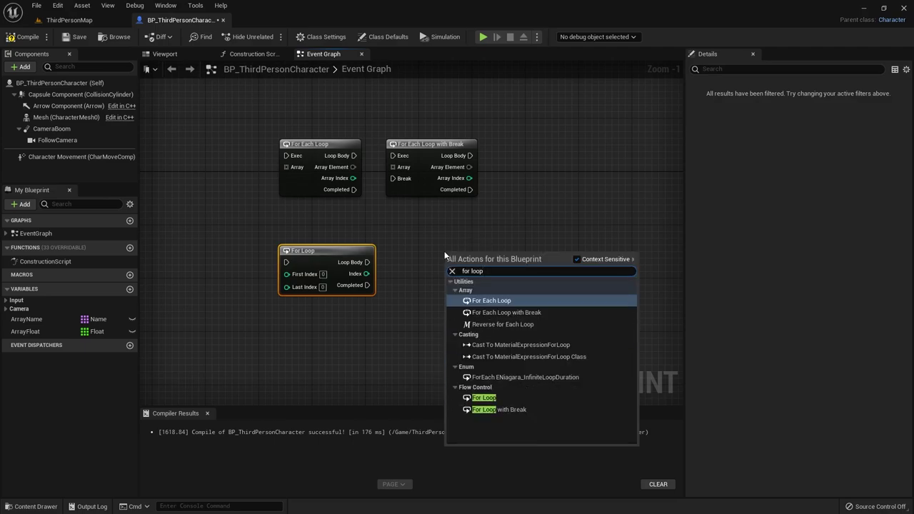
left_click(492, 408)
Step: Line up the loop nodes and set the For Loop's Last Index to 2
left_click_drag(471, 257, 411, 251)
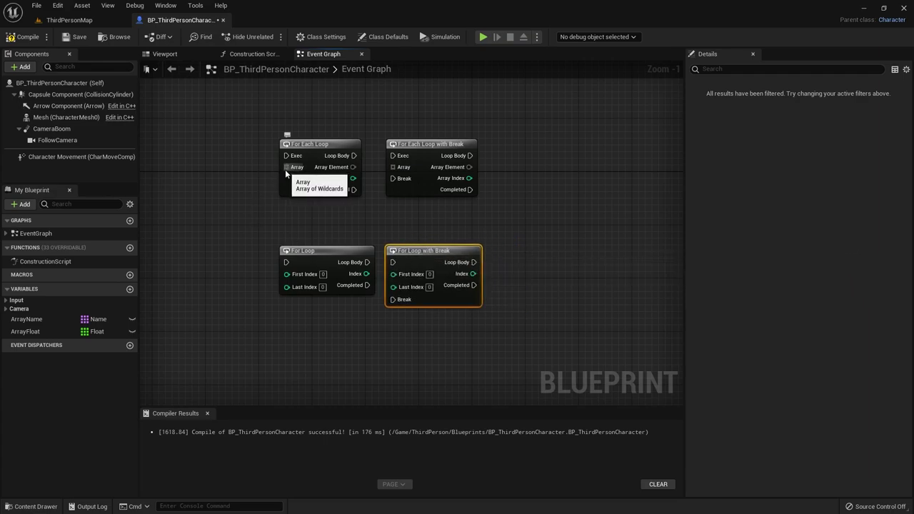
left_click_drag(335, 251, 313, 244)
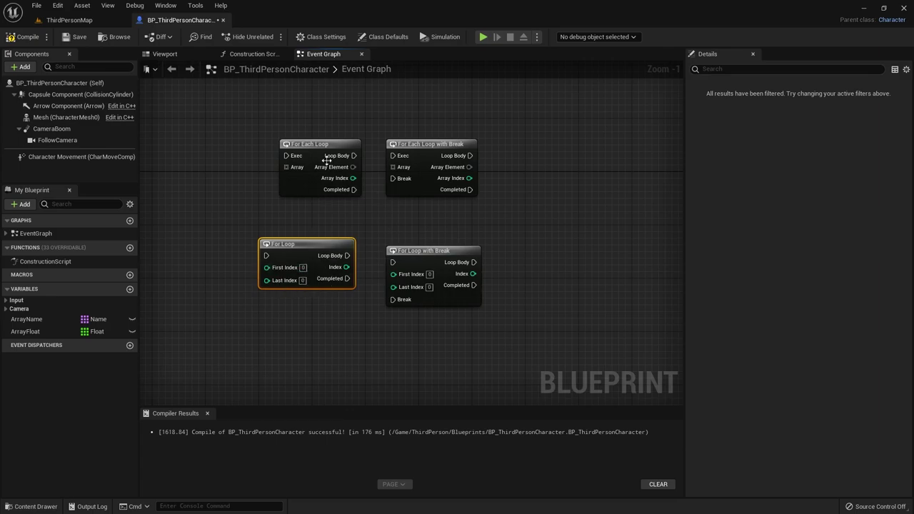
left_click_drag(326, 160, 306, 160)
left_click(311, 285)
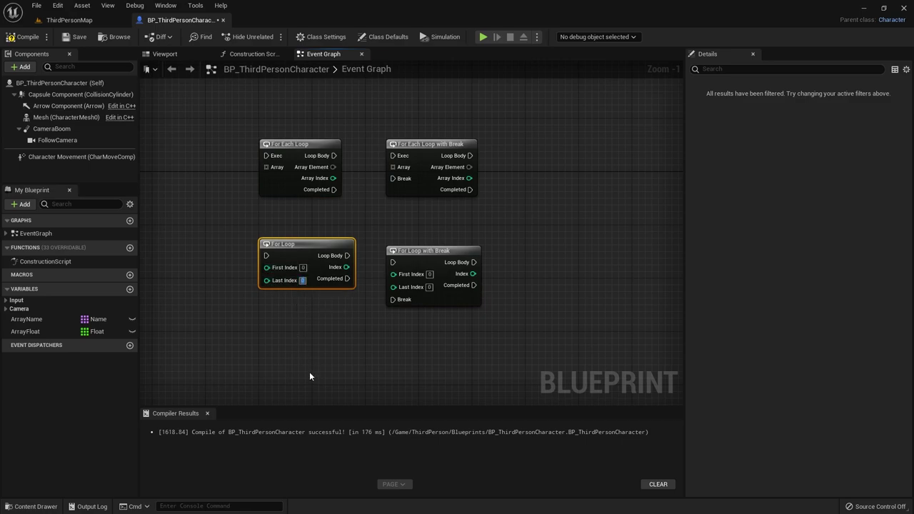
type("2")
key("Return")
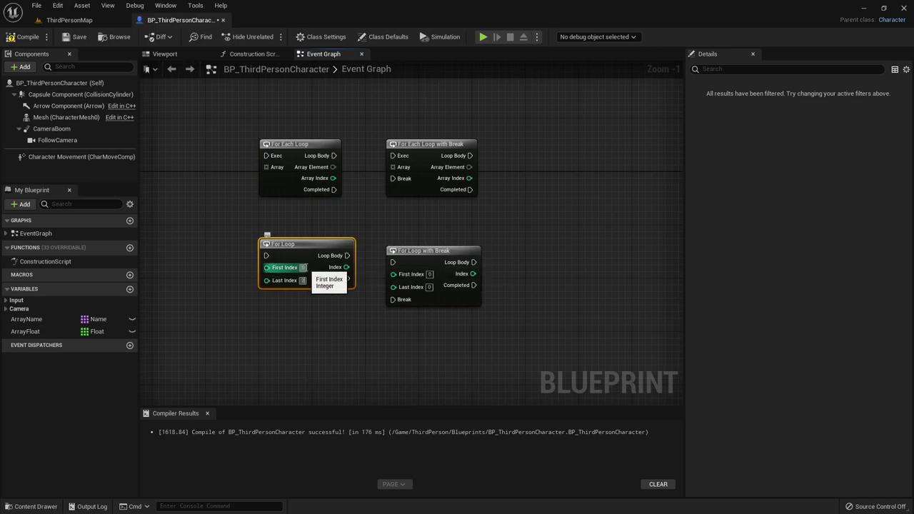
left_click(312, 330)
Step: Shift the break loop nodes right and set For Loop with Break's Last Index to 3
left_click_drag(449, 256, 483, 257)
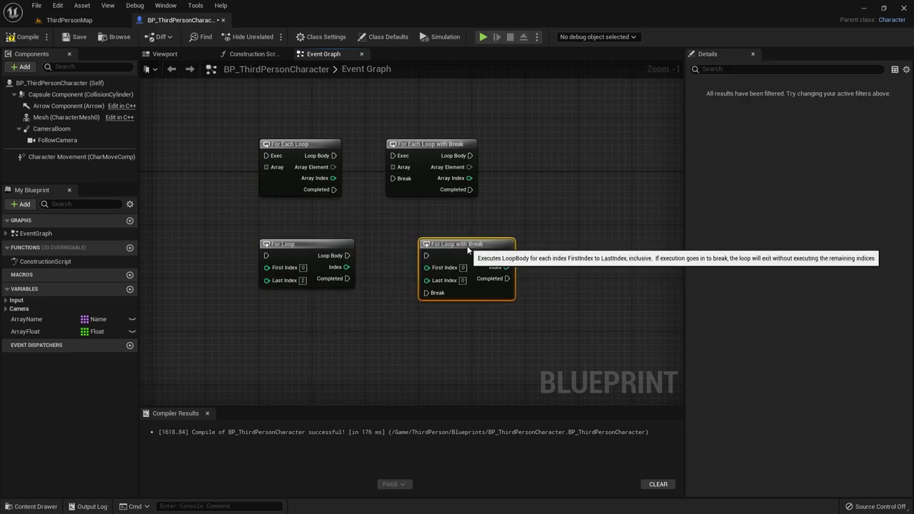
left_click(439, 149)
left_click_drag(439, 149, 473, 148)
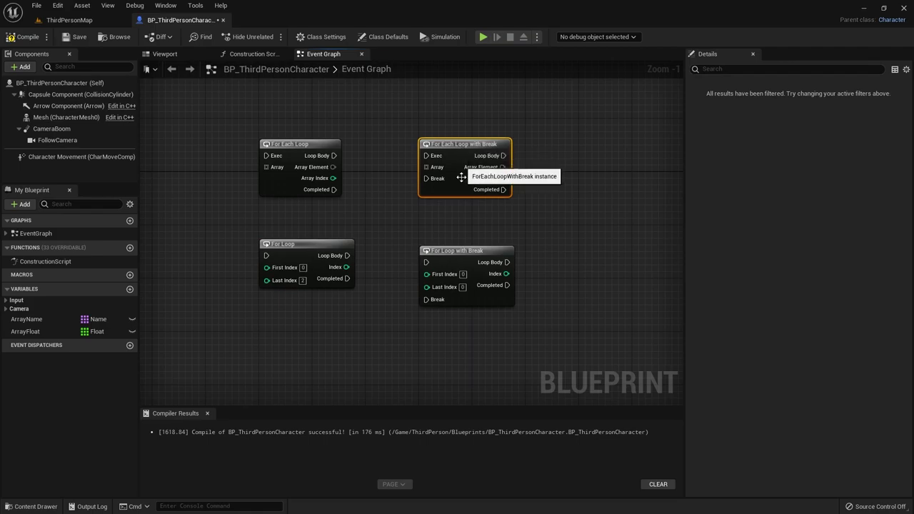
left_click(462, 287)
type("3")
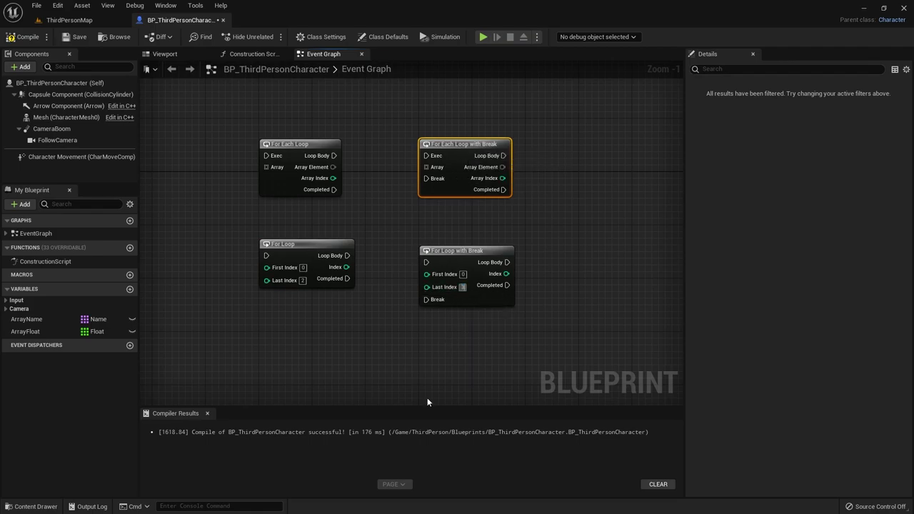
left_click(464, 348)
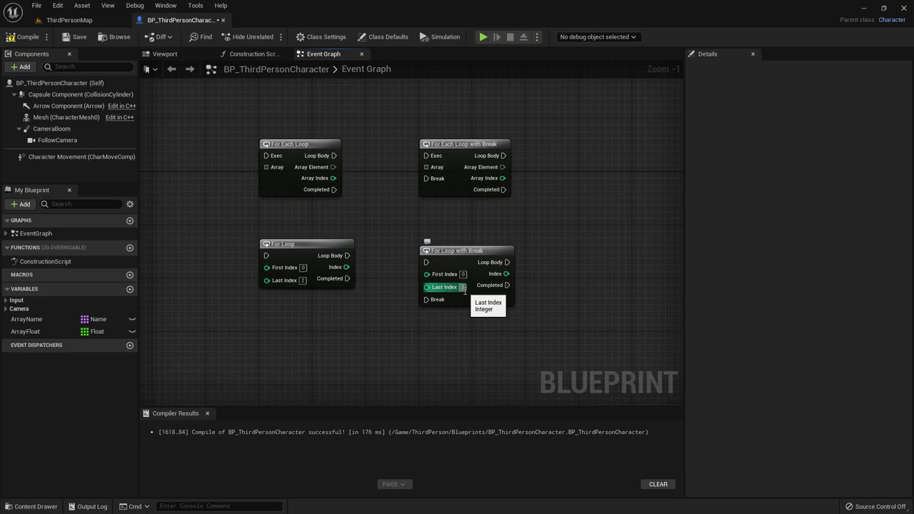
left_click_drag(426, 299, 403, 314)
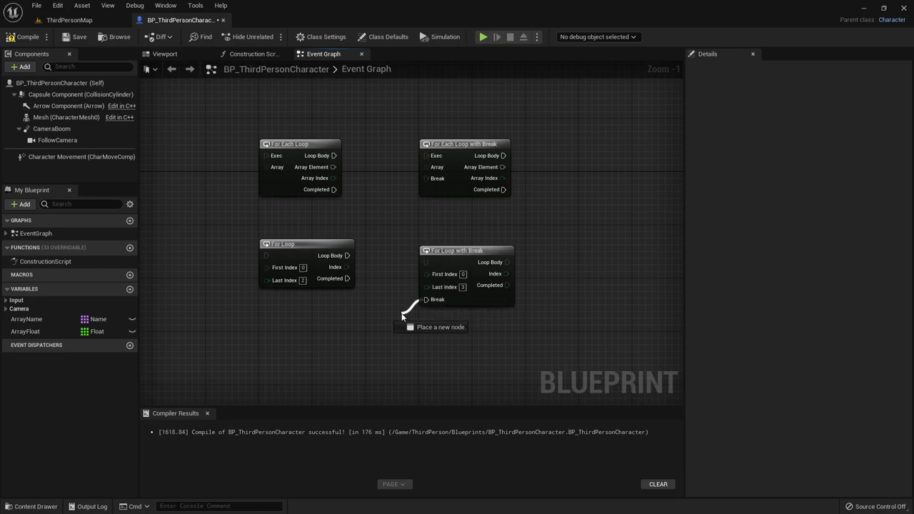
left_click(367, 369)
left_click(451, 146)
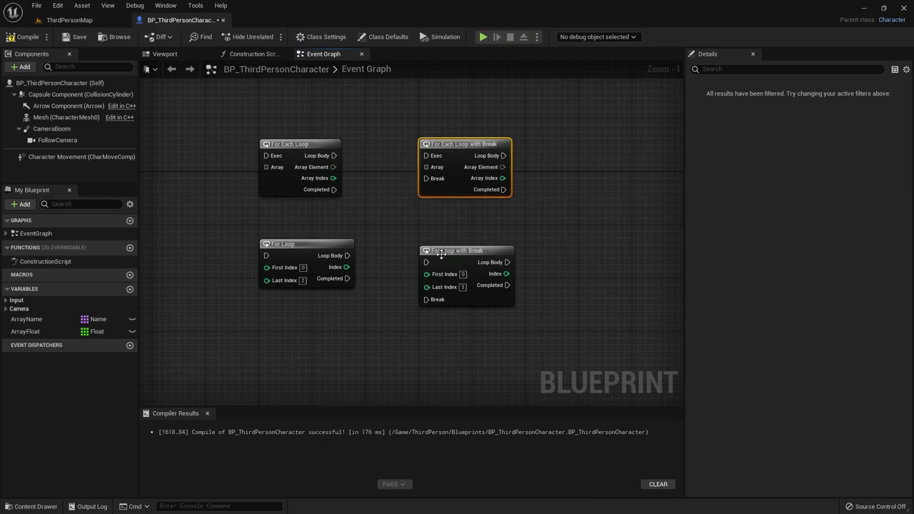
left_click(458, 244)
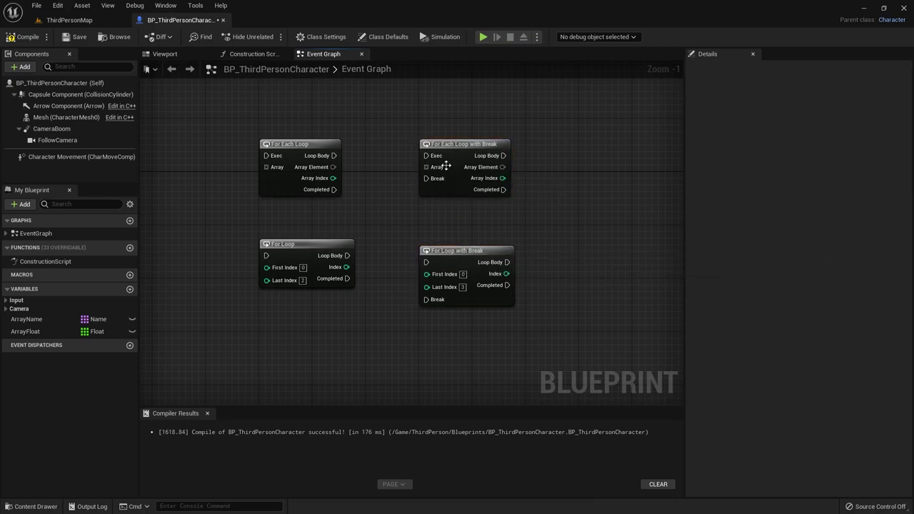
left_click(462, 267)
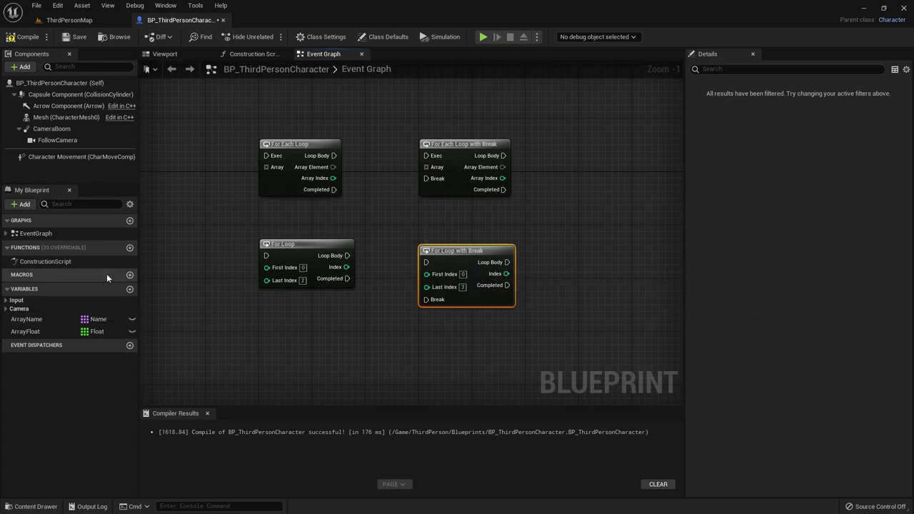
Step: Create a variable named ArrayActor of type Actor Object Reference and compile
left_click(130, 289)
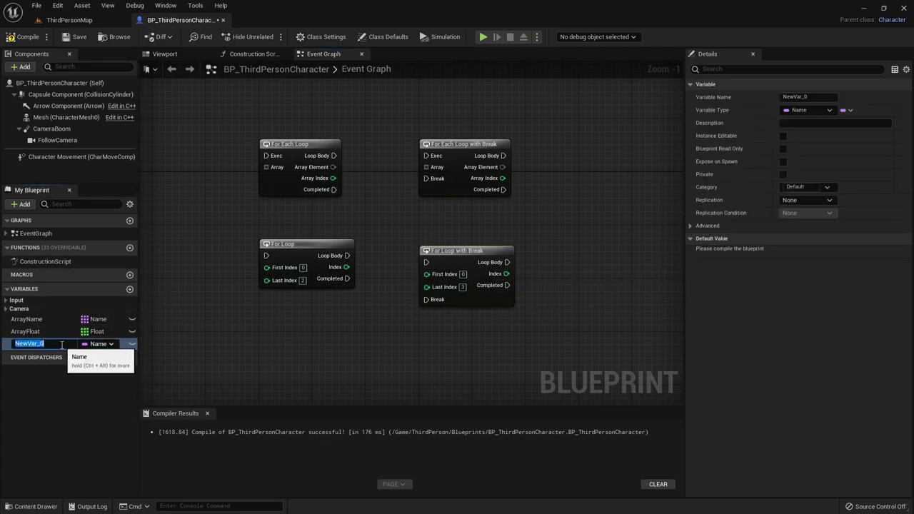
type("Arr")
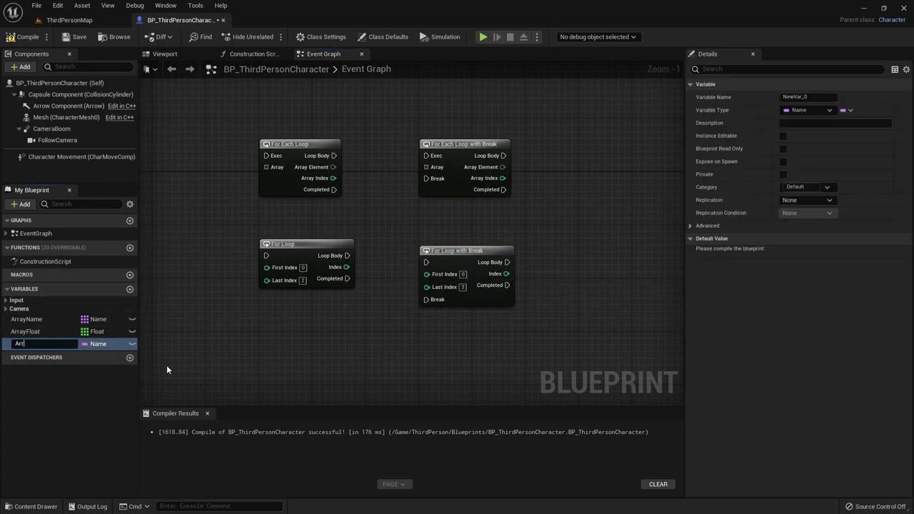
type("ayActor")
key("Return")
left_click(107, 344)
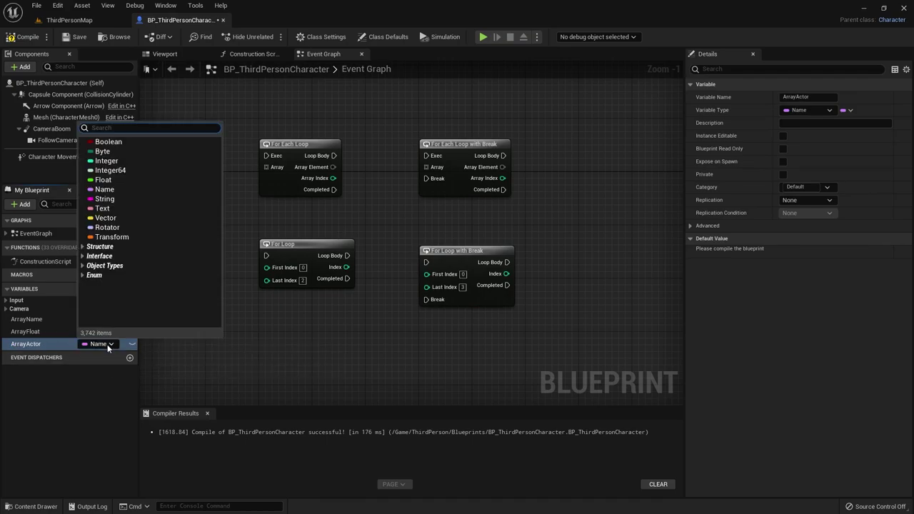
type("Actor")
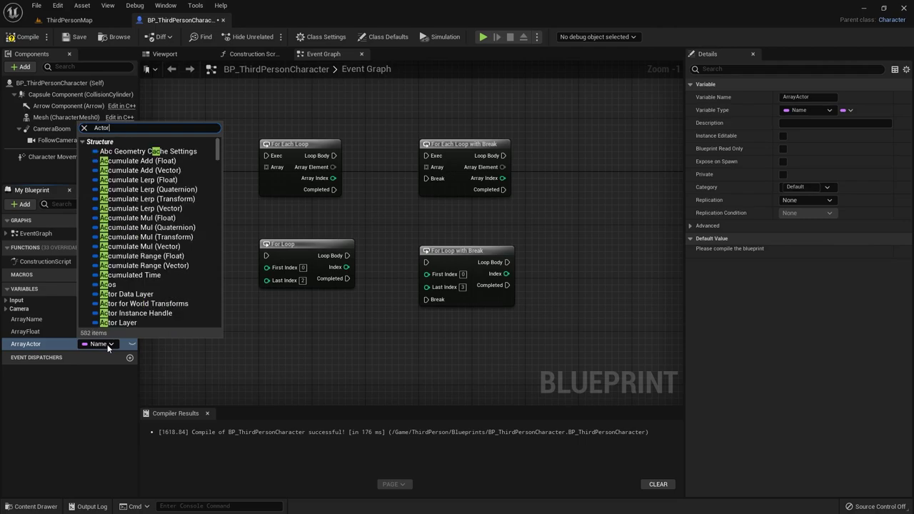
left_click(142, 294)
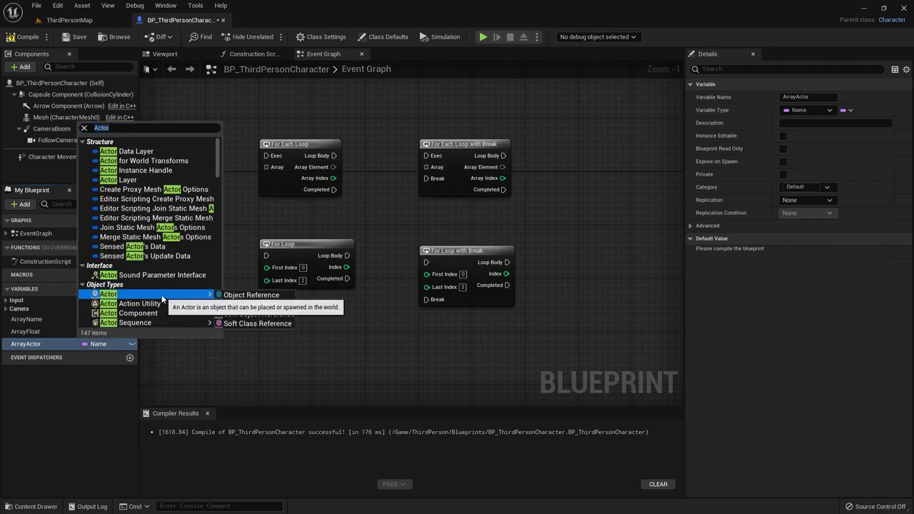
left_click(229, 295)
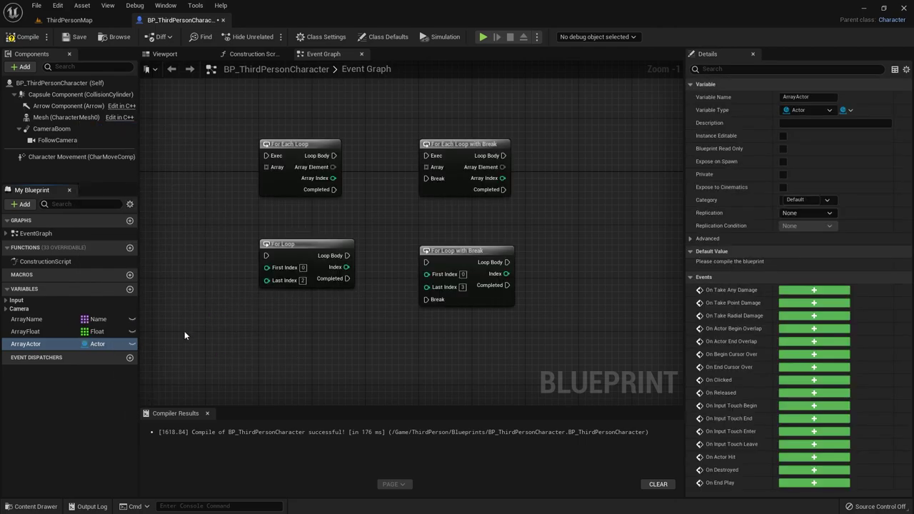
left_click(23, 39)
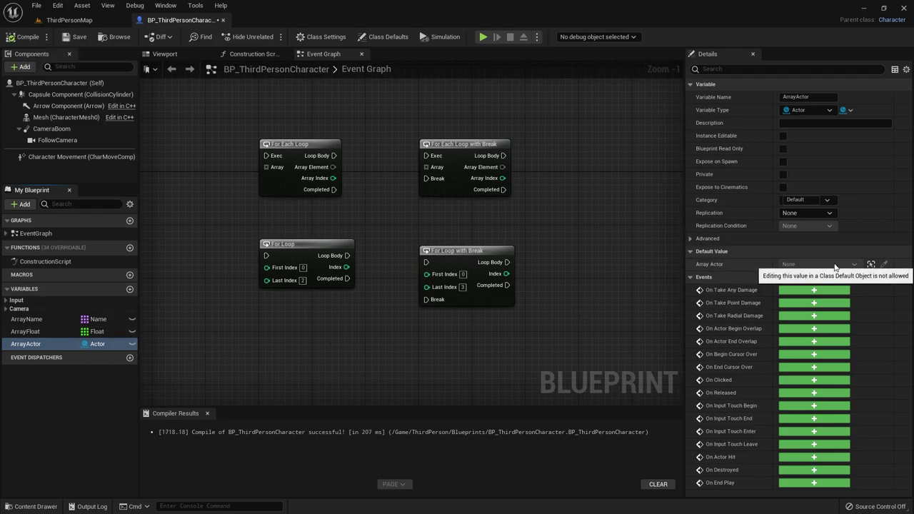
Step: Make ArrayActor an array, recompile, and add four empty default elements
left_click(845, 110)
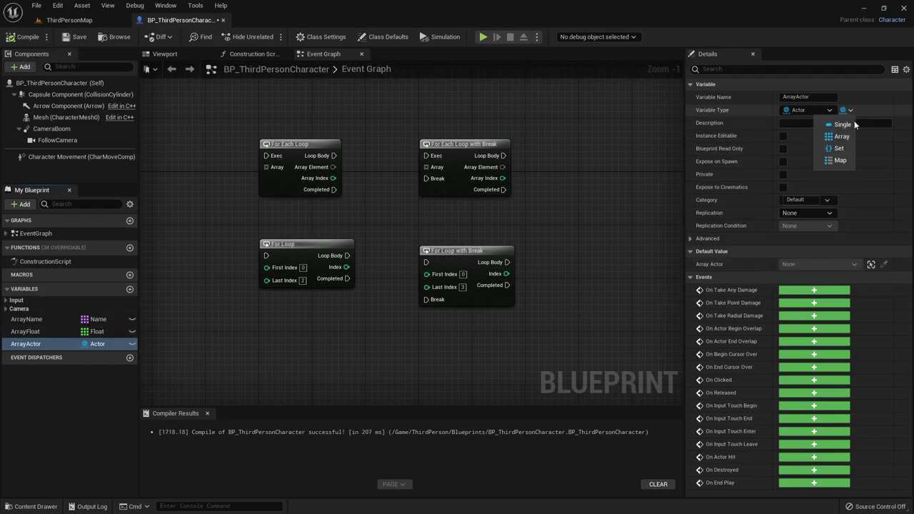
left_click(842, 139)
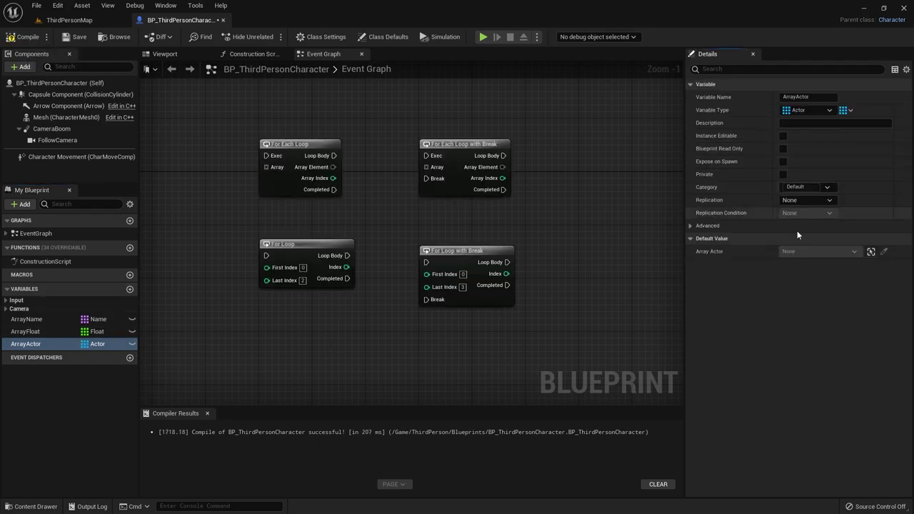
left_click(15, 39)
left_click(842, 251)
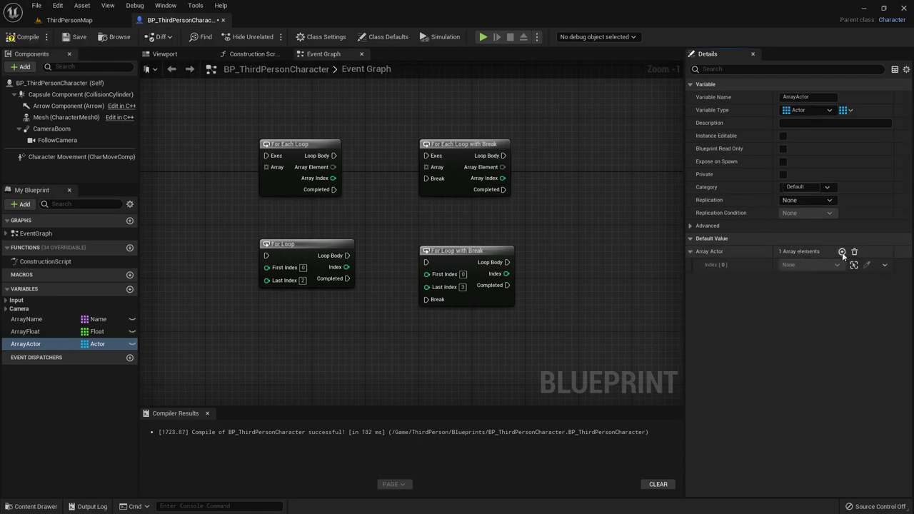
left_click(842, 251)
left_click(842, 251)
left_click(841, 251)
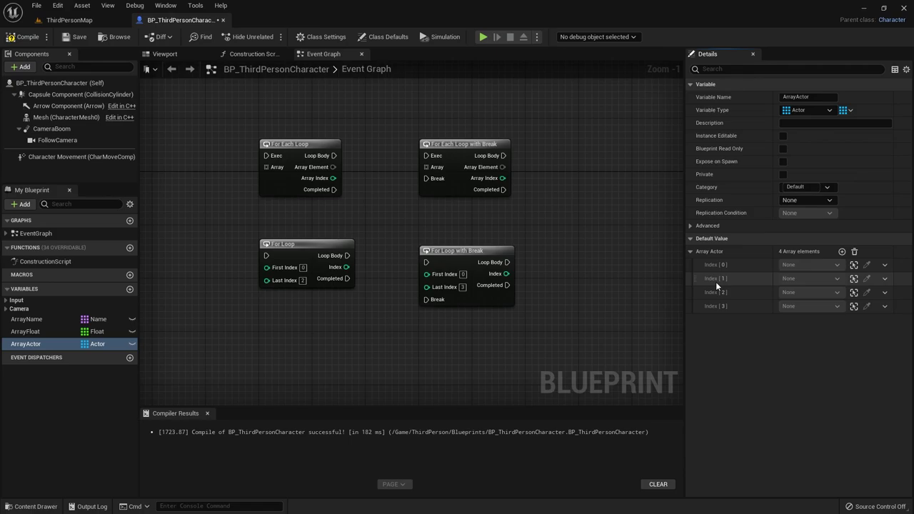
Step: Box-select the For Each, For Each with Break, For Loop and For Loop with Break nodes
left_click_drag(250, 107, 495, 314)
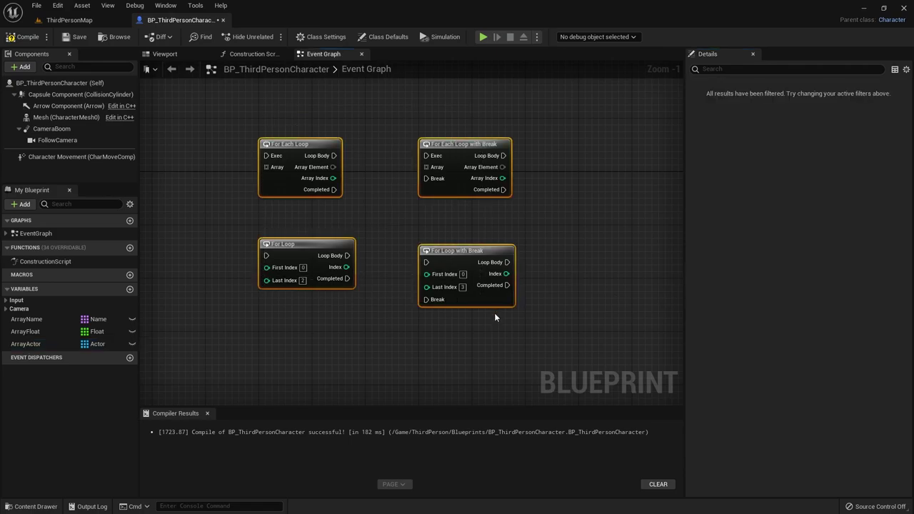
Step: Delete the selected loop nodes and place a Reverse for Each Loop node instead
key("Delete")
right_click(355, 207)
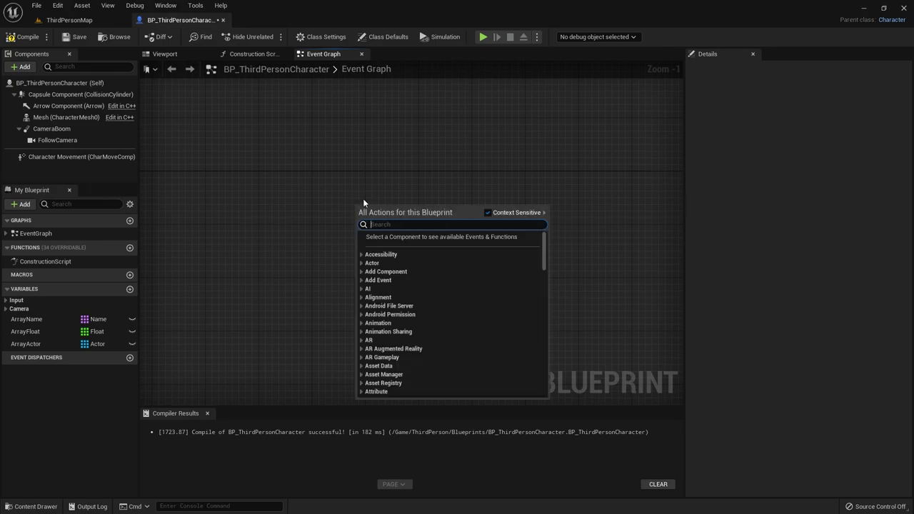
type("reverse")
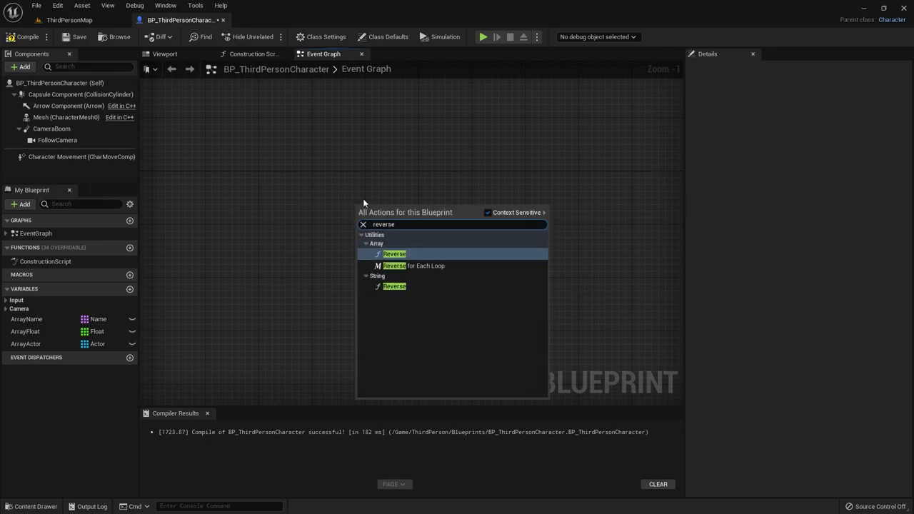
left_click(411, 266)
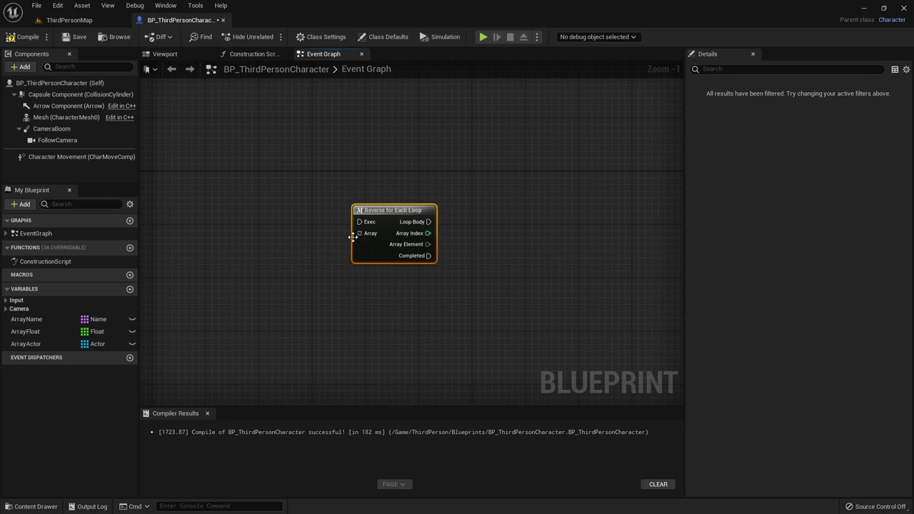
mouse_move(416, 221)
left_mouse_down()
mouse_move(383, 215)
mouse_move(416, 215)
left_mouse_up()
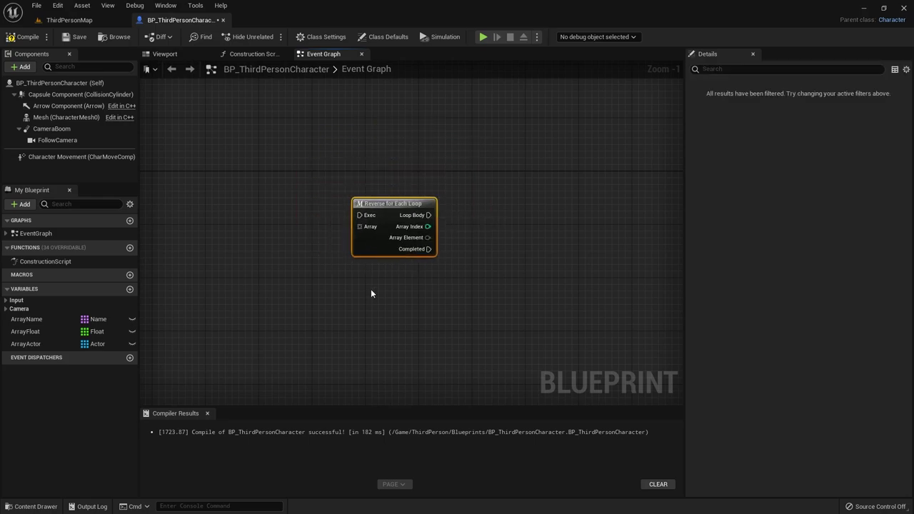